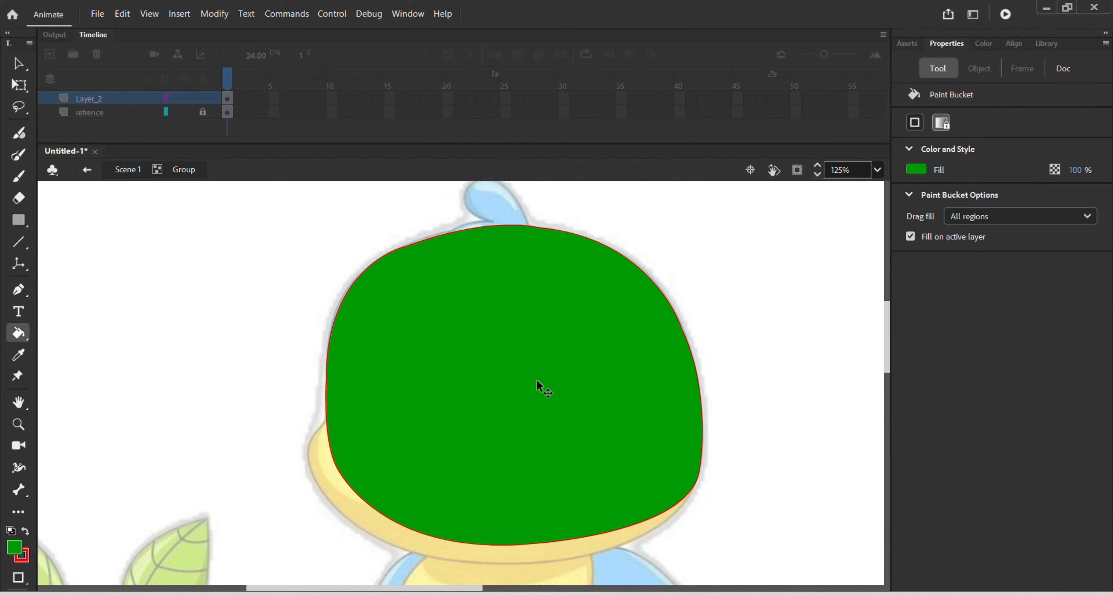
Step: Undo the green fill inside the head outline and leave the outline's group
key("ctrl+z")
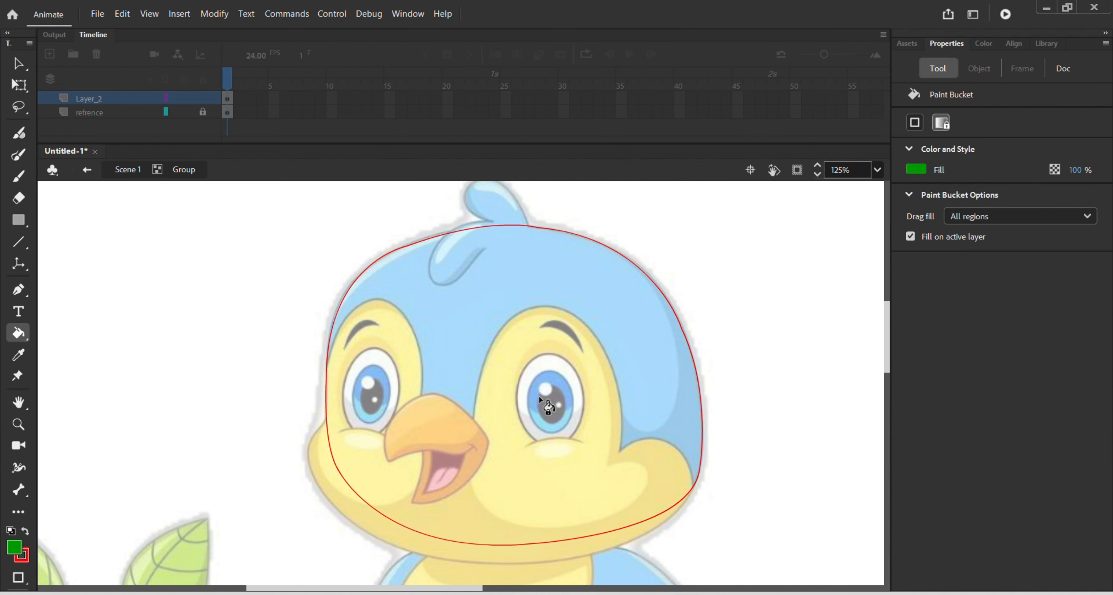
key("v")
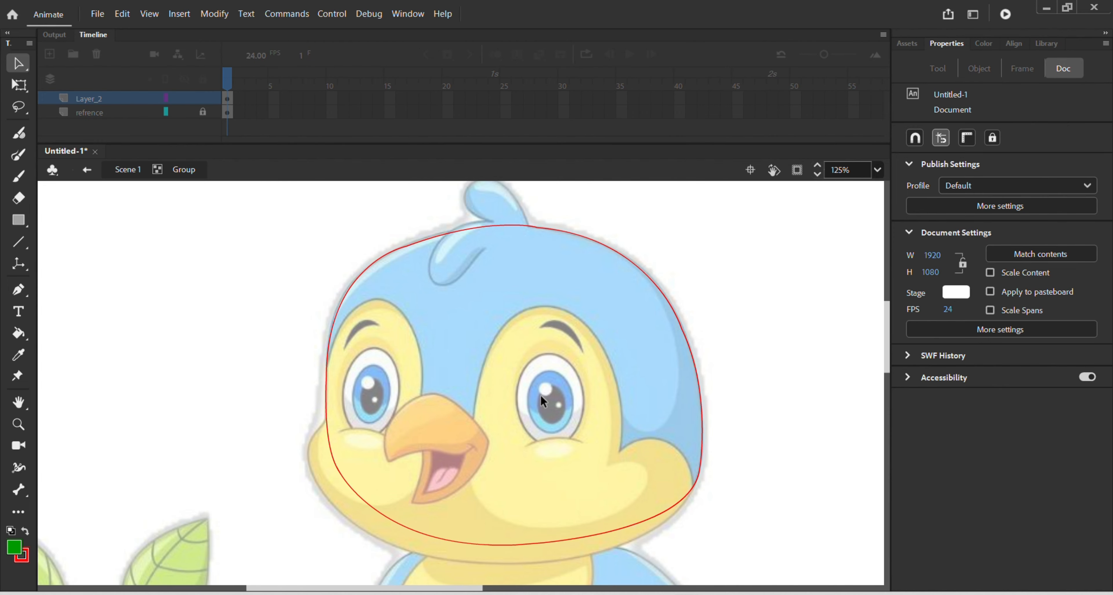
double_click(769, 379)
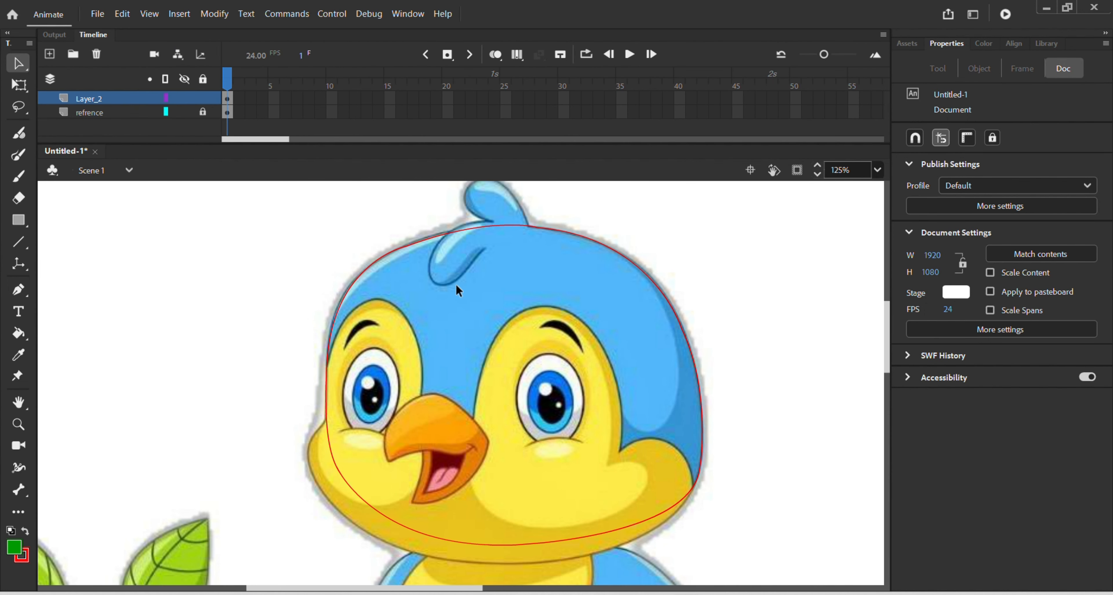
Step: Inside the head outline's group, smooth the two kinks along the top of the head to follow the reference, and return to the scene
double_click(415, 242)
scroll(415, 242, "up", 5)
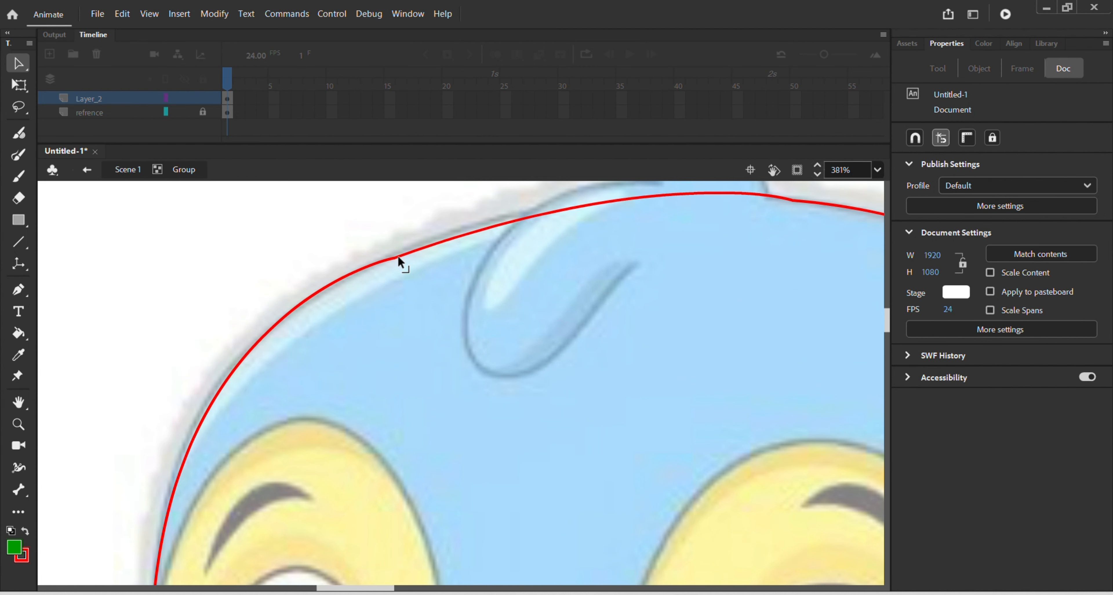
left_click_drag(398, 256, 399, 254)
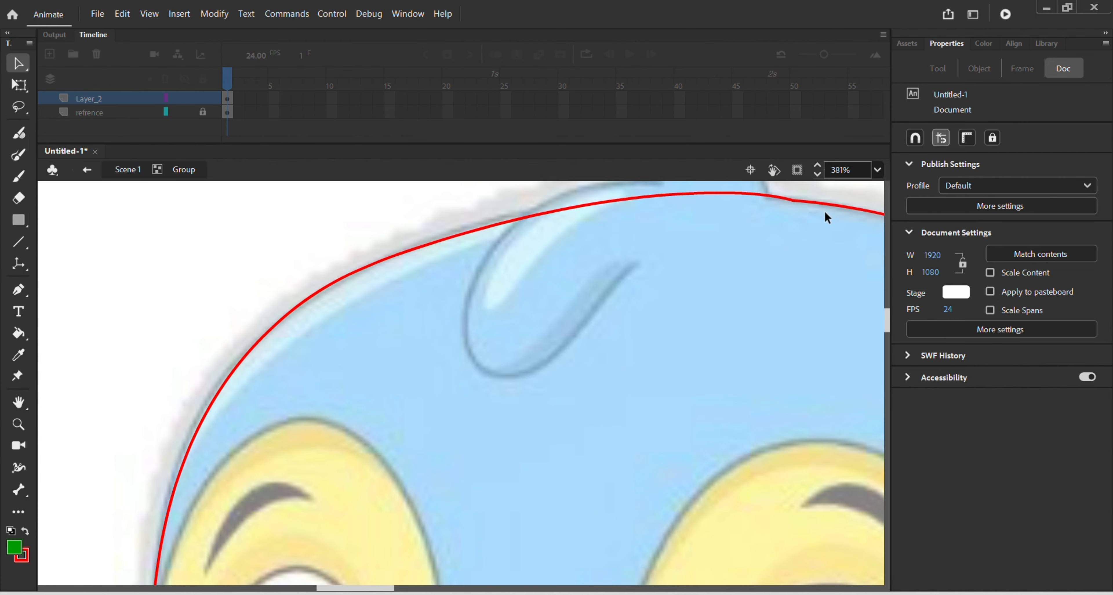
left_click_drag(791, 200, 799, 197)
left_click(798, 196)
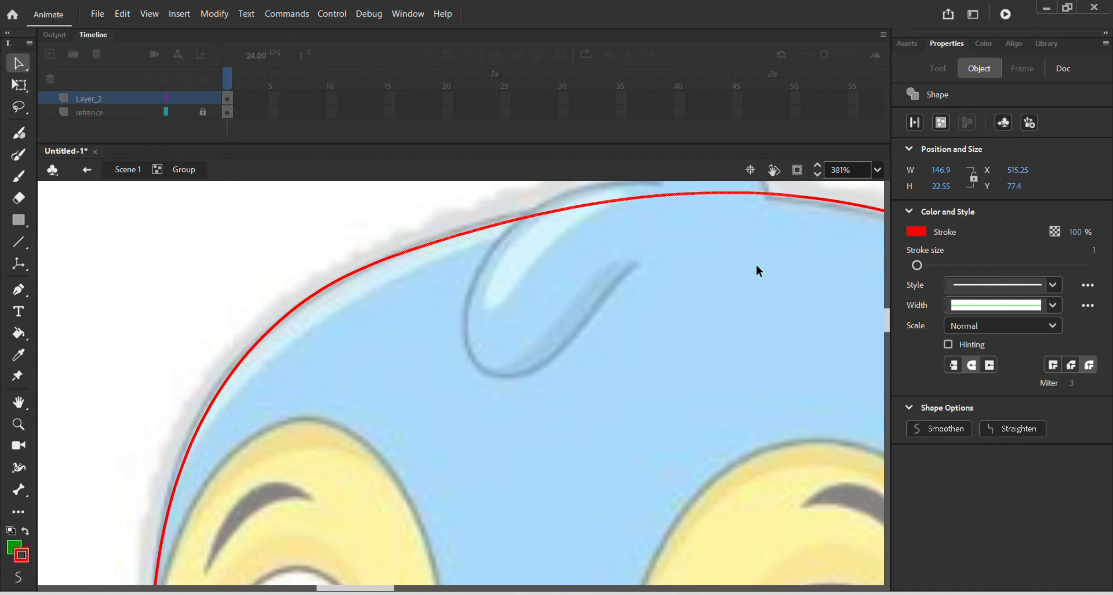
scroll(604, 312, "down", 5)
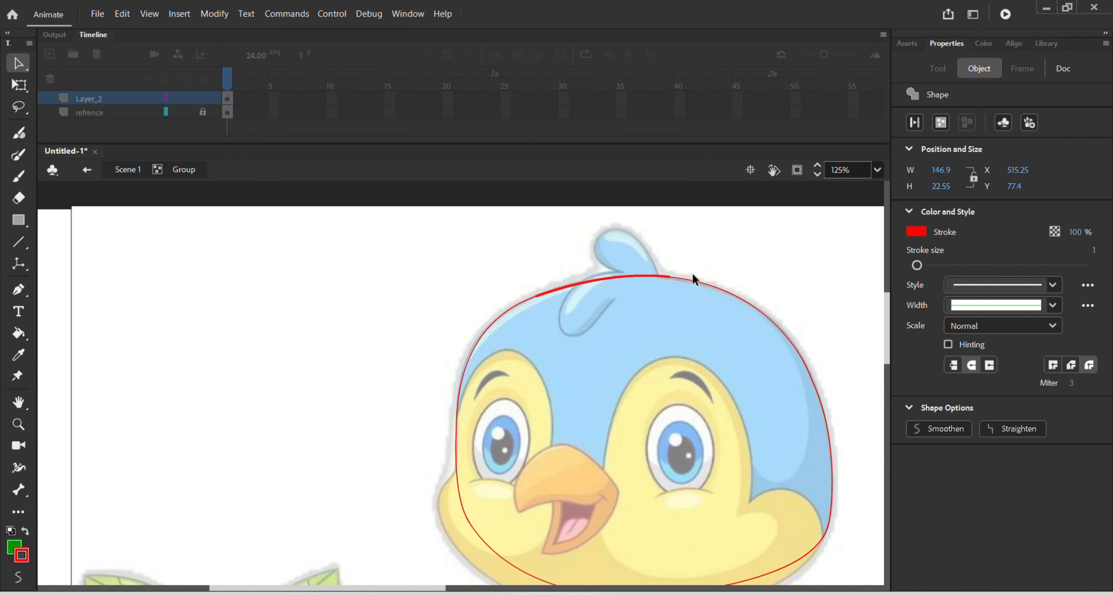
left_click(703, 268)
double_click(702, 264)
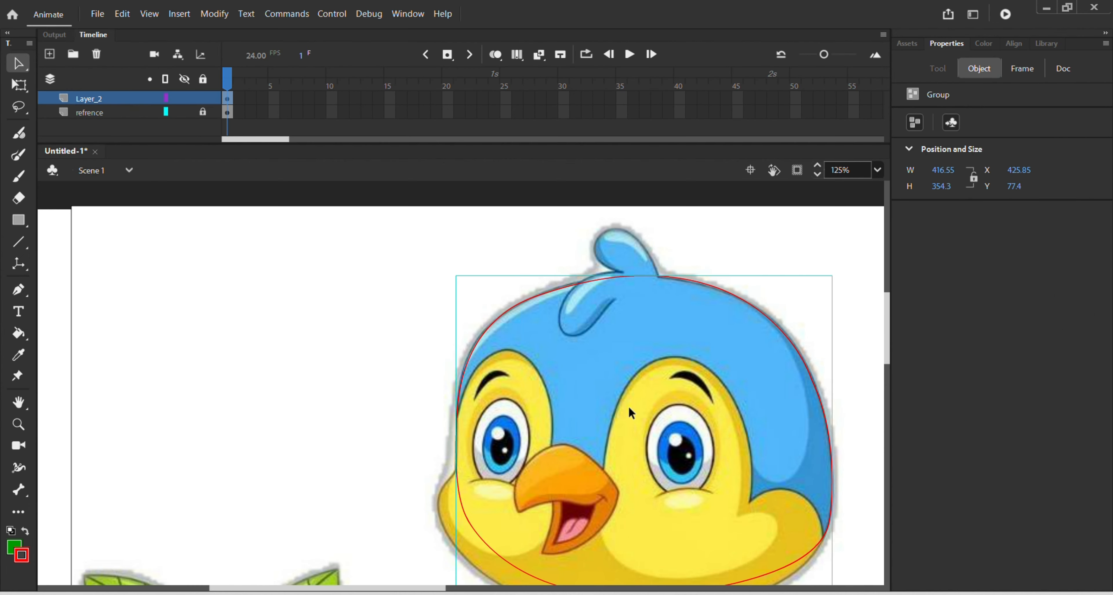
Step: Set the drawing stroke colour to black (#000000)
scroll(629, 405, "down", 2)
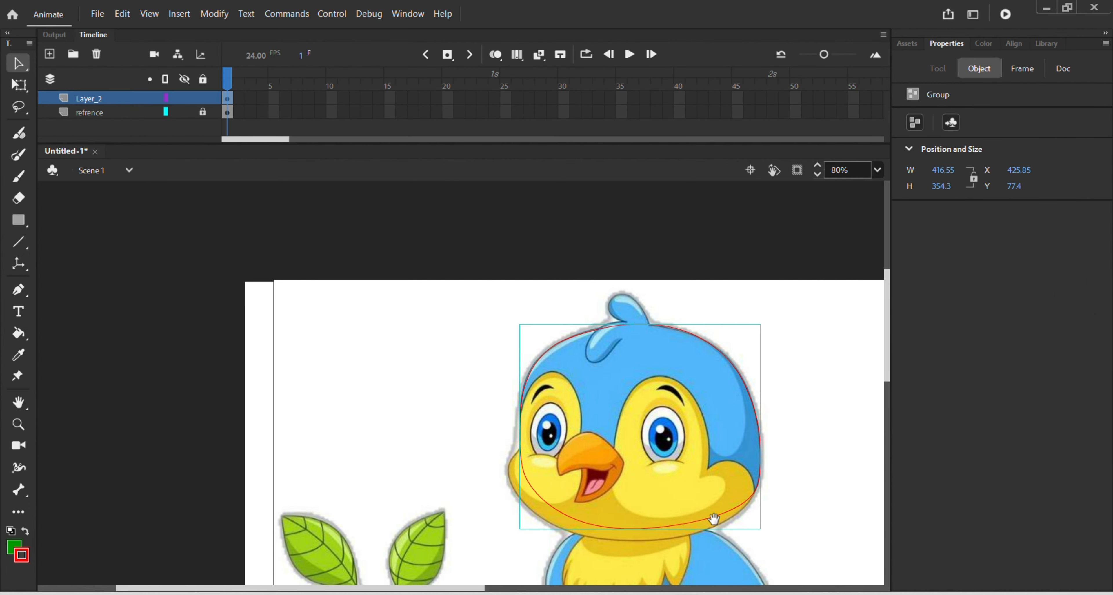
left_click_drag(714, 518, 629, 478)
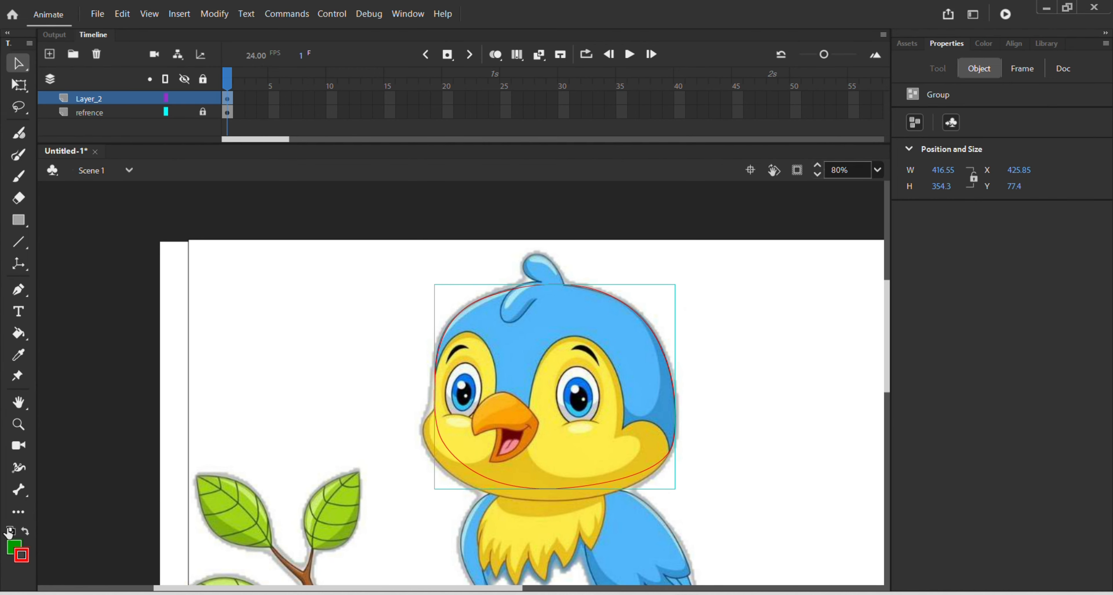
left_click(23, 553)
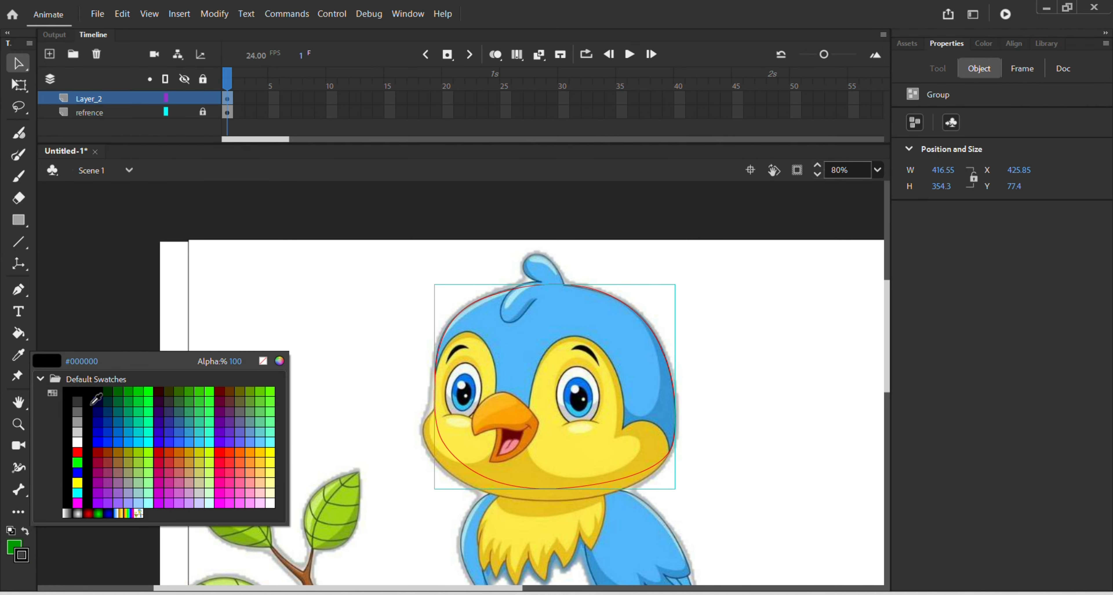
left_click(93, 393)
Step: Recolour the head outline's stroke to black (#000000) inside its group, return to the scene and deselect it
scroll(648, 473, "up", 2)
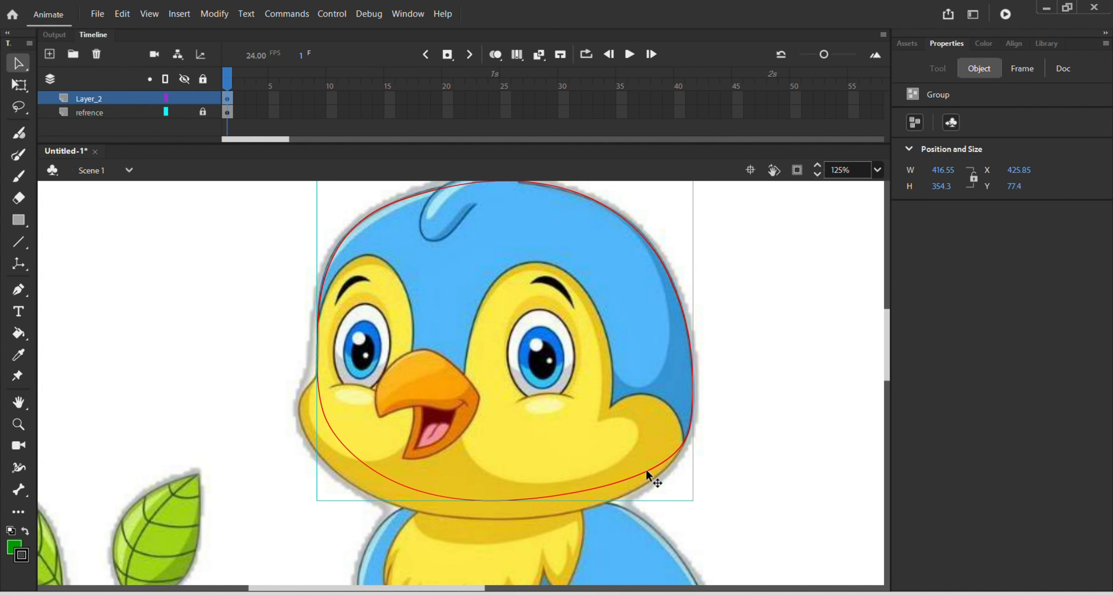
double_click(648, 474)
left_click(638, 469)
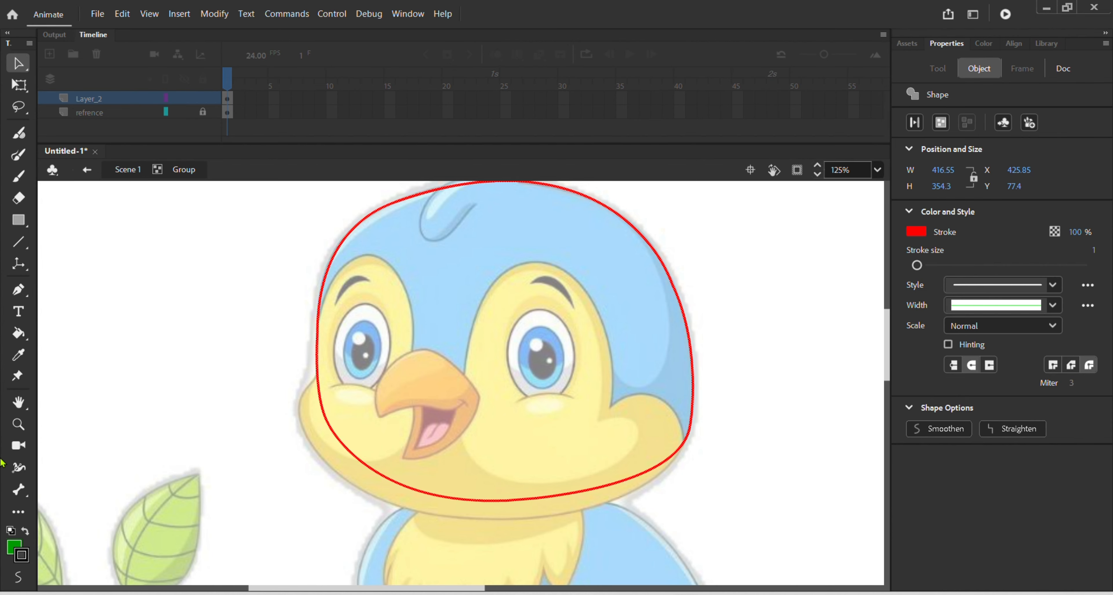
left_click(22, 556)
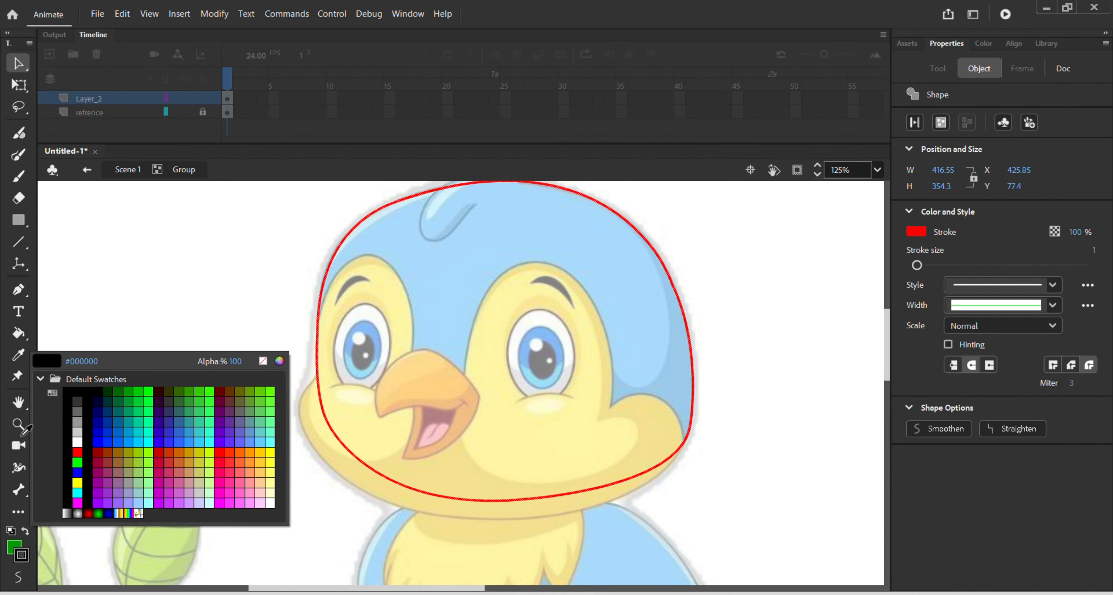
left_click(24, 432)
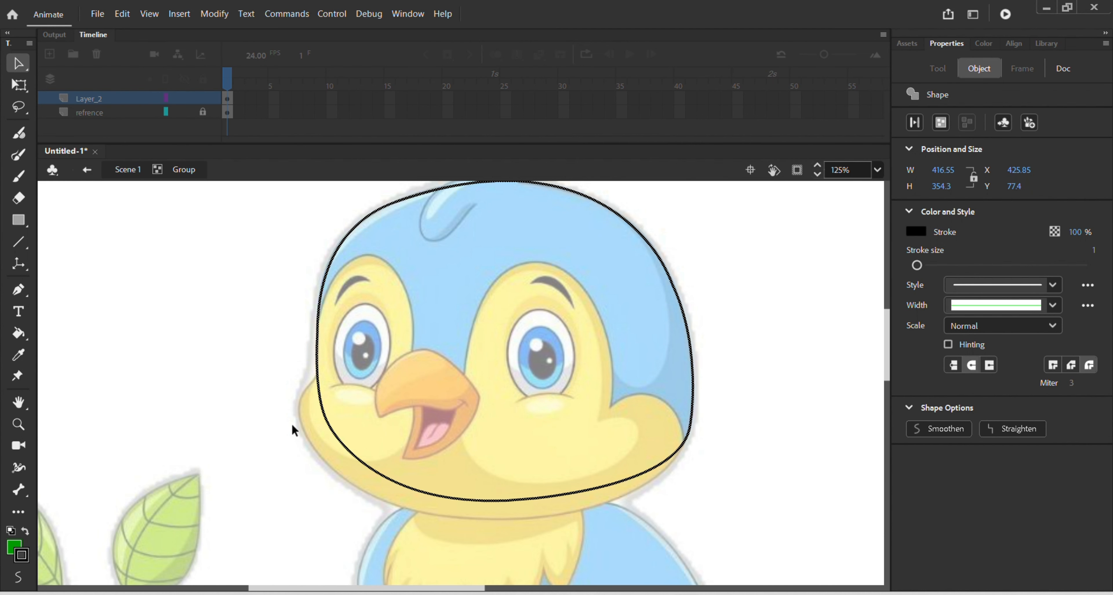
left_click(719, 434)
double_click(690, 437)
scroll(520, 395, "down", 2)
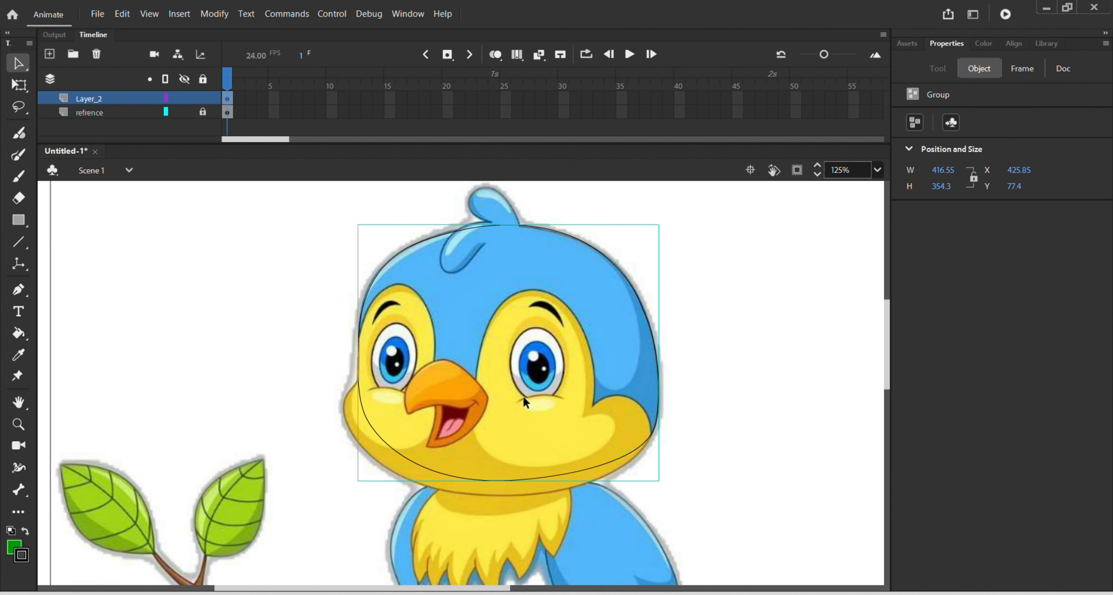
left_click(707, 352)
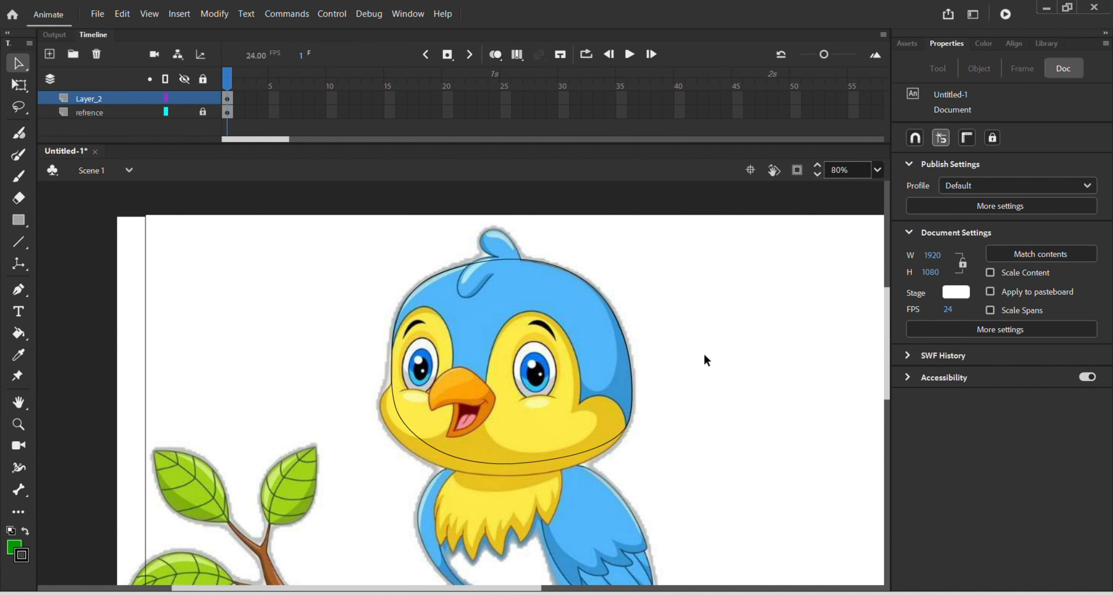
Step: In a new empty group, trace the lower face edge with the Pen tool, from the left cheek under the chin to the right cheek corner
double_click(707, 360)
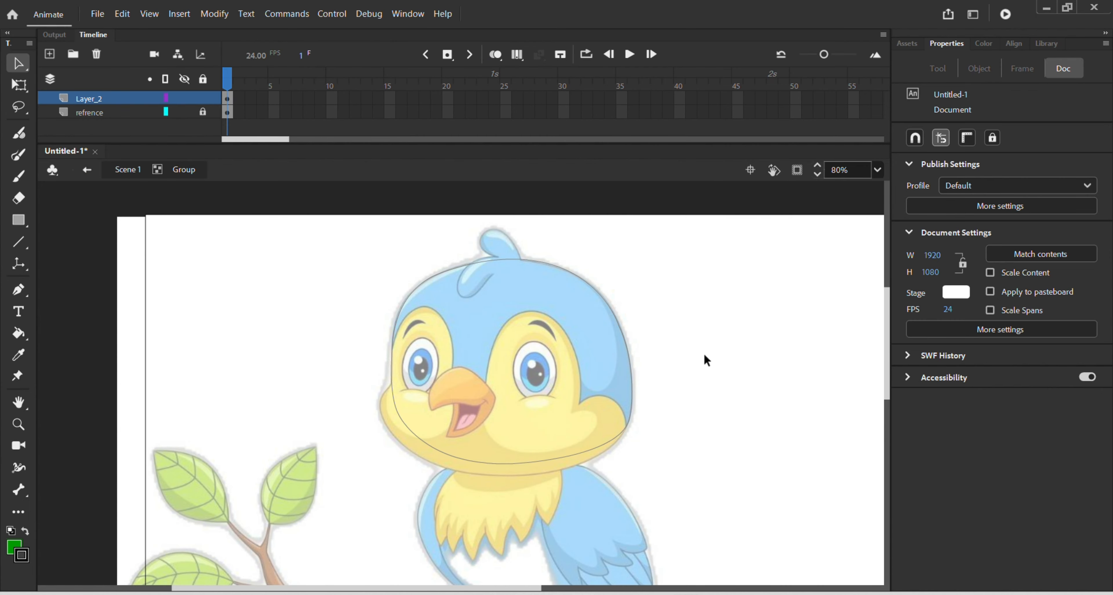
scroll(390, 396, "up", 2)
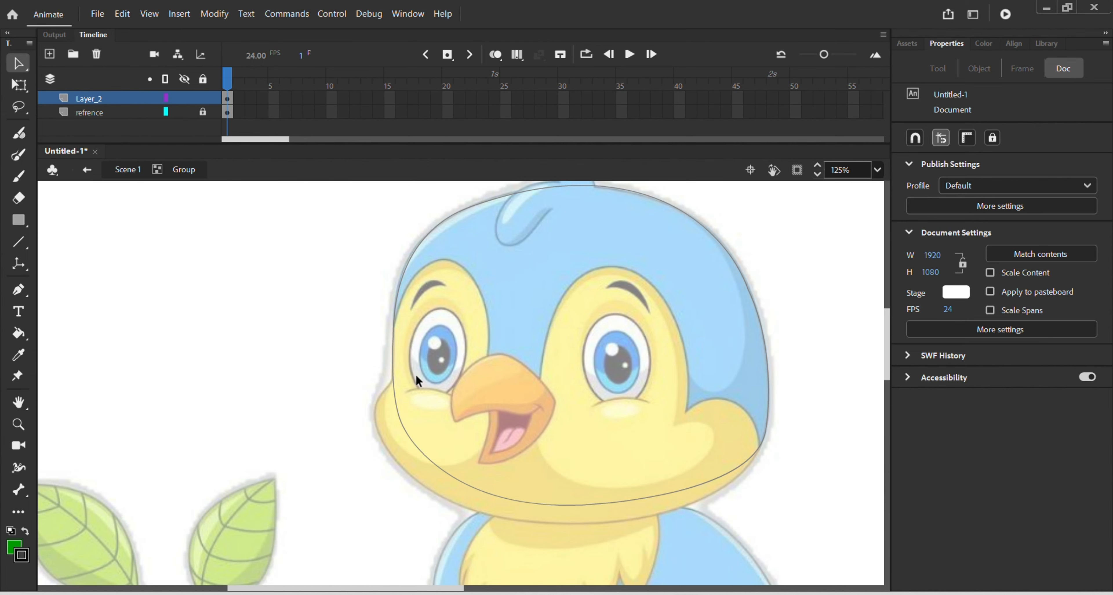
key("p")
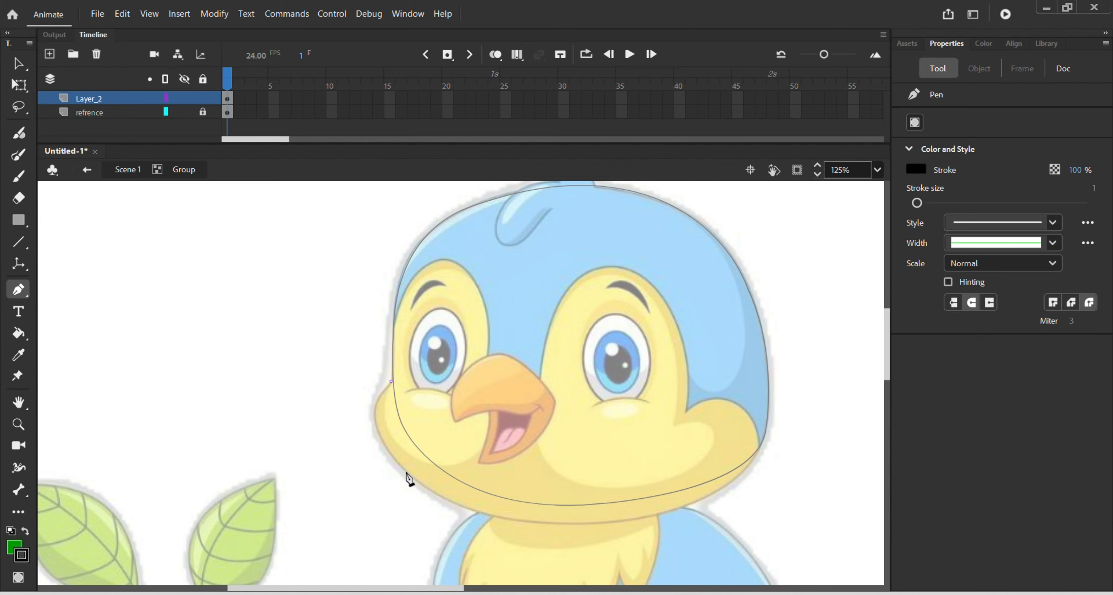
left_click_drag(405, 471, 463, 526)
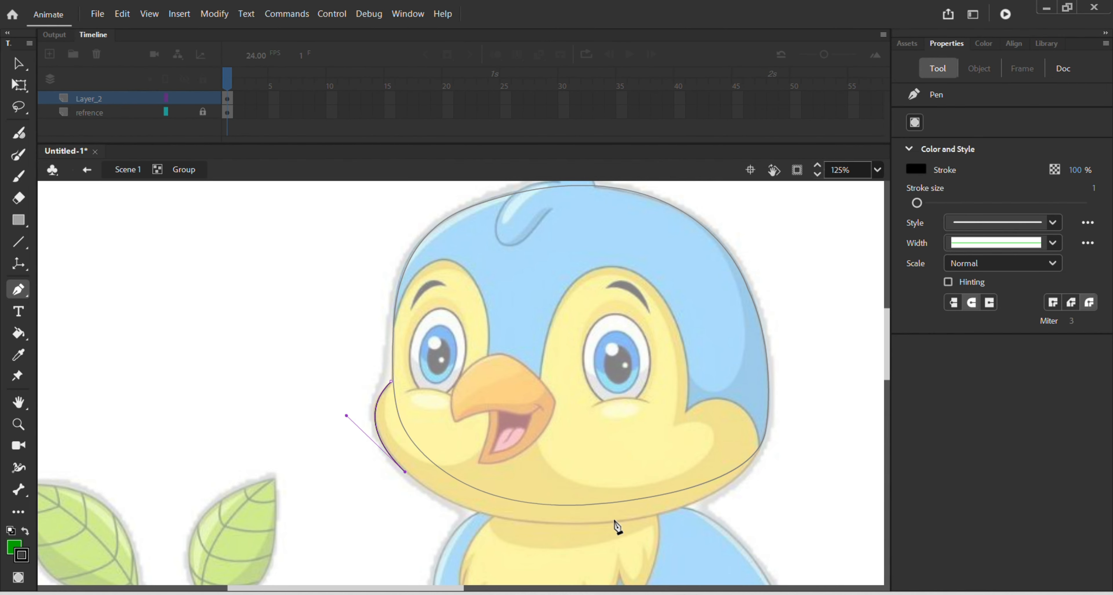
left_click_drag(616, 523, 759, 507)
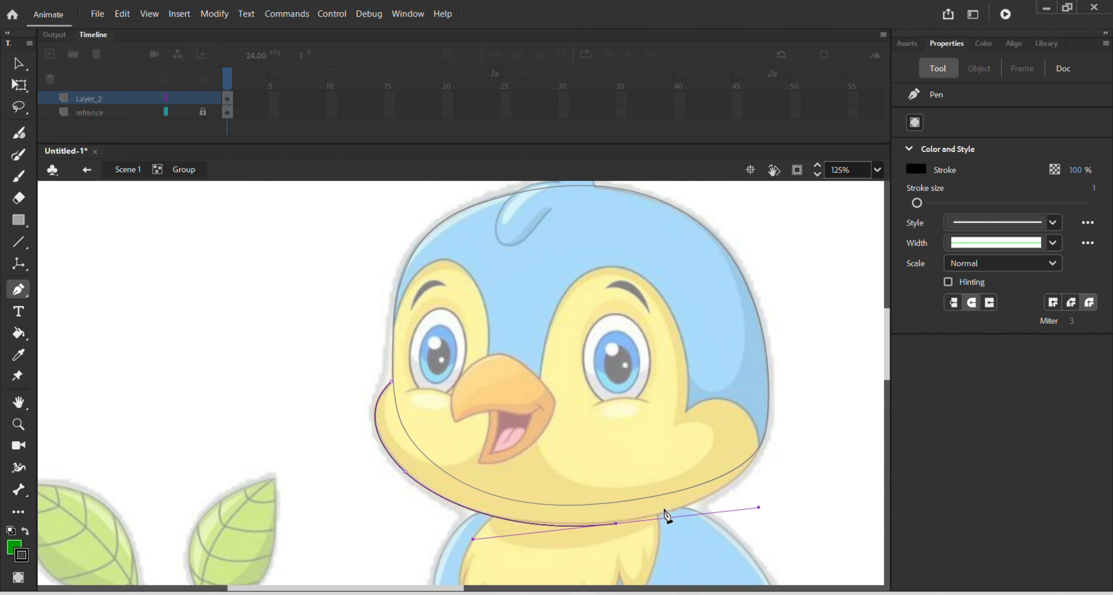
left_click(617, 524)
left_click_drag(758, 444, 777, 382)
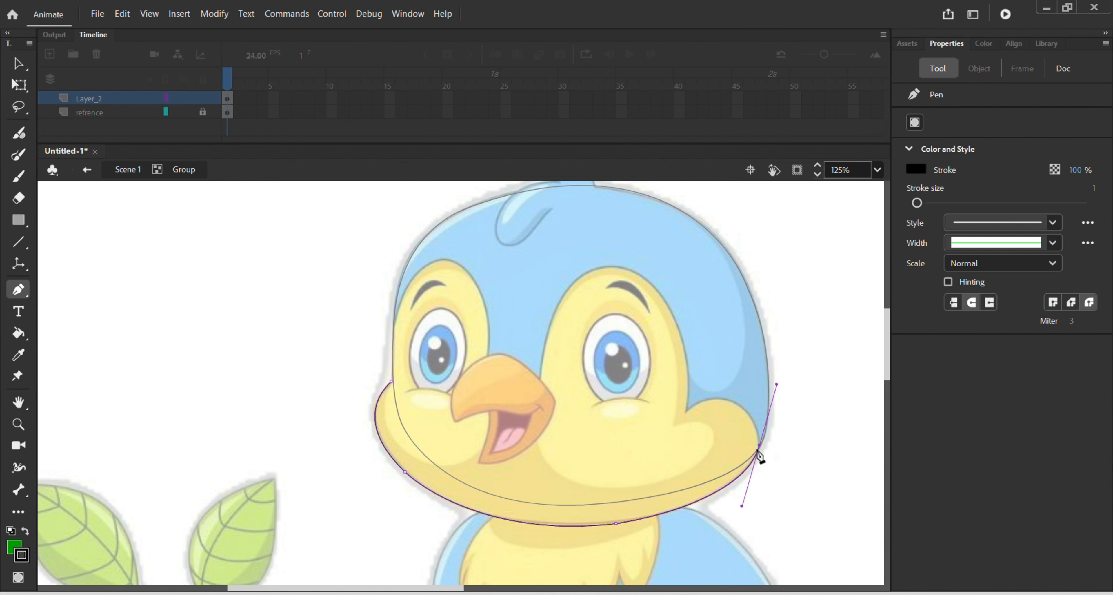
Step: Continue the Pen path over the right cheek bump and around the yellow patch of the right eye to its inner edge
left_click_drag(684, 412, 619, 446)
left_click(684, 412)
left_click_drag(632, 271, 560, 240)
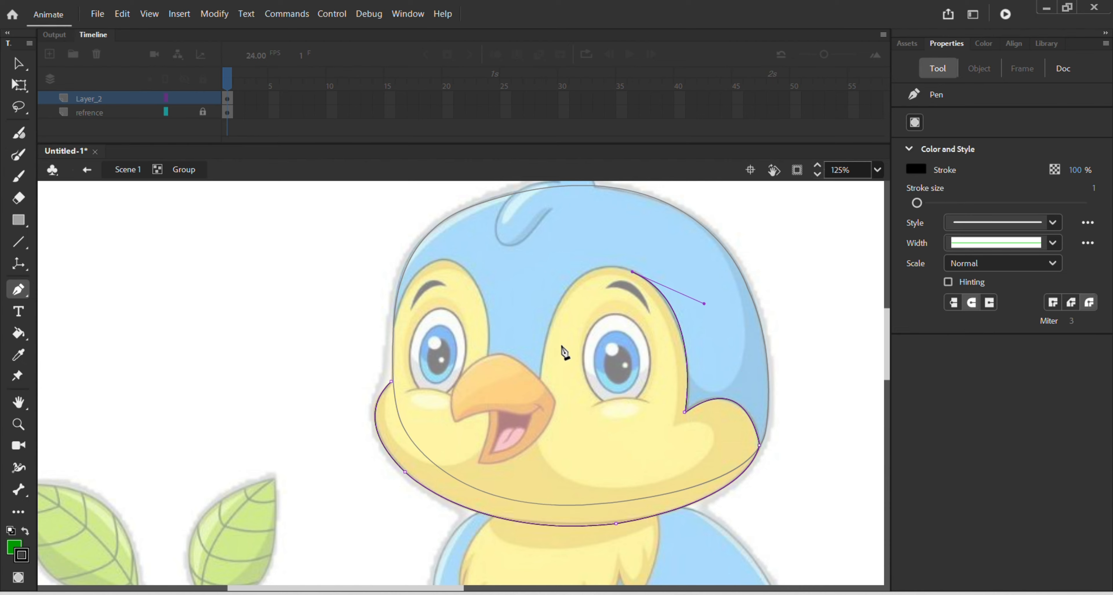
left_click_drag(542, 359, 528, 480)
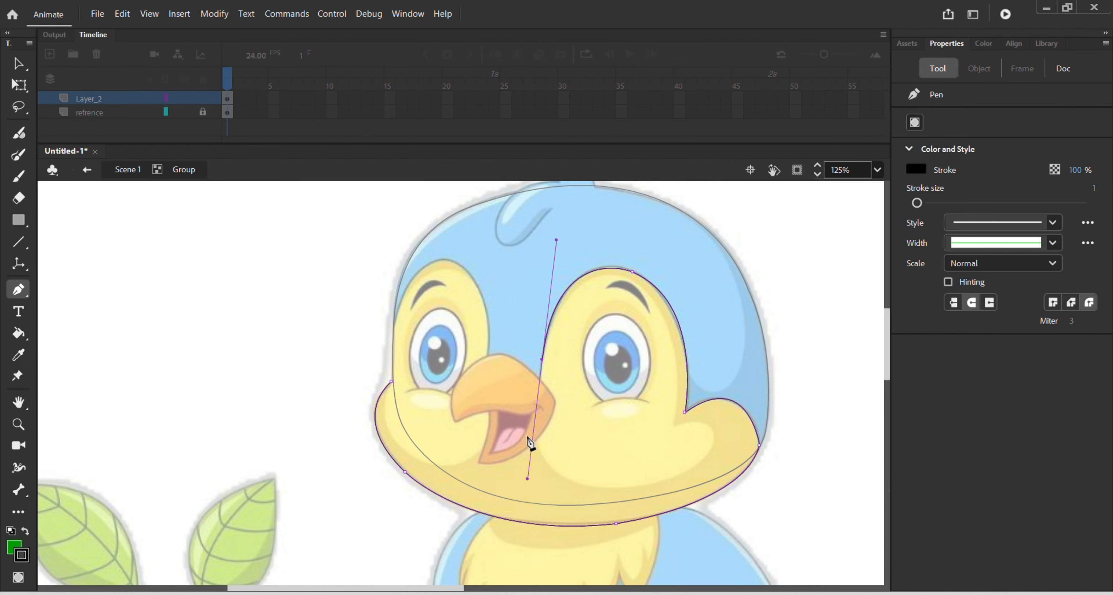
left_click(541, 360)
Step: Continue the Pen path across the beak and around the left eye patch, closing it at the left cheek's starting point
left_click_drag(539, 402, 543, 413)
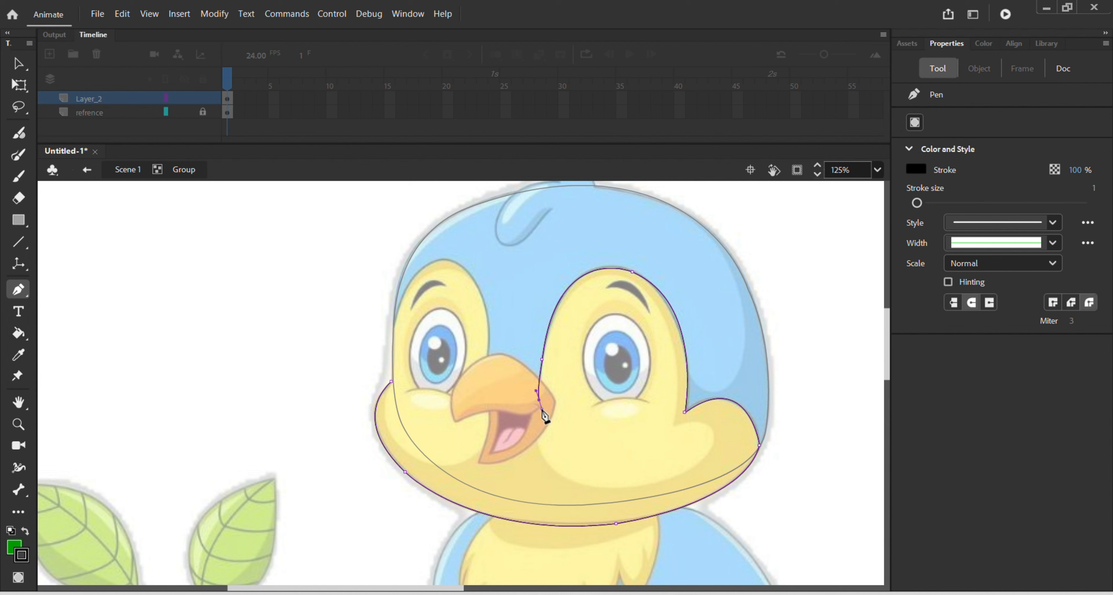
left_click(539, 400)
left_click_drag(466, 394, 450, 396)
left_click_drag(452, 260, 387, 228)
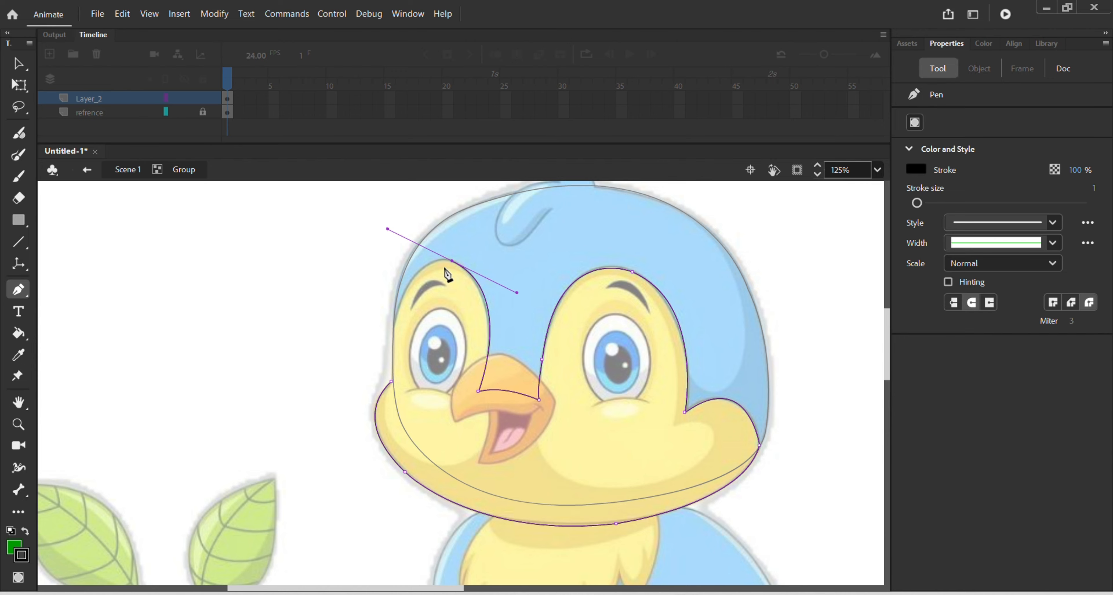
left_click(451, 261)
left_click_drag(393, 383, 400, 517)
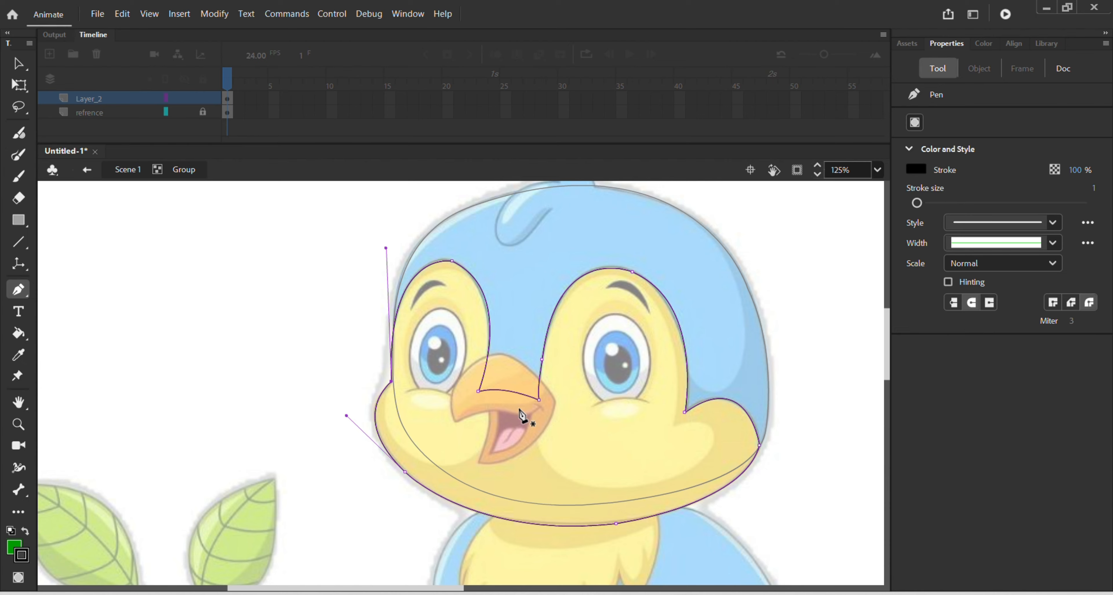
Step: Test the closed yellow face outline with a green Paint Bucket fill and undo the fill
key("k")
left_click(578, 421)
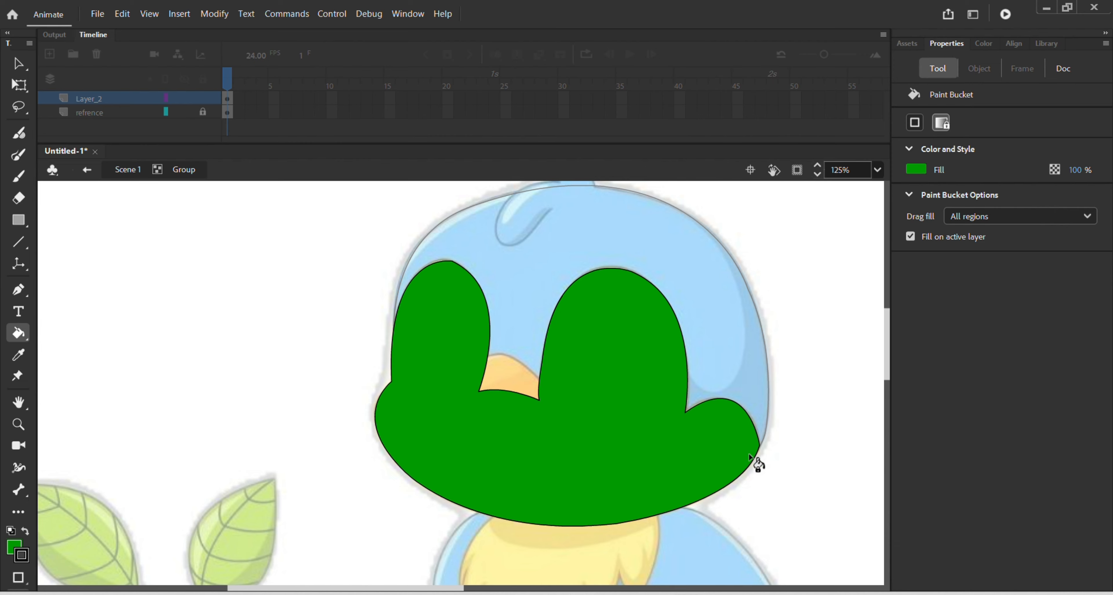
scroll(796, 439, "up", 5)
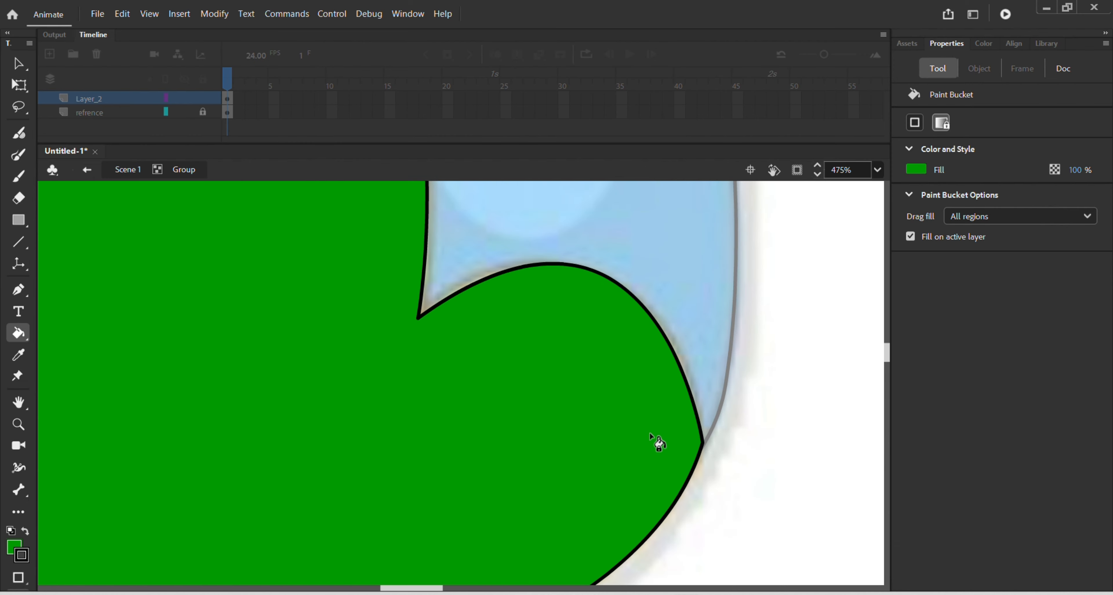
key("v")
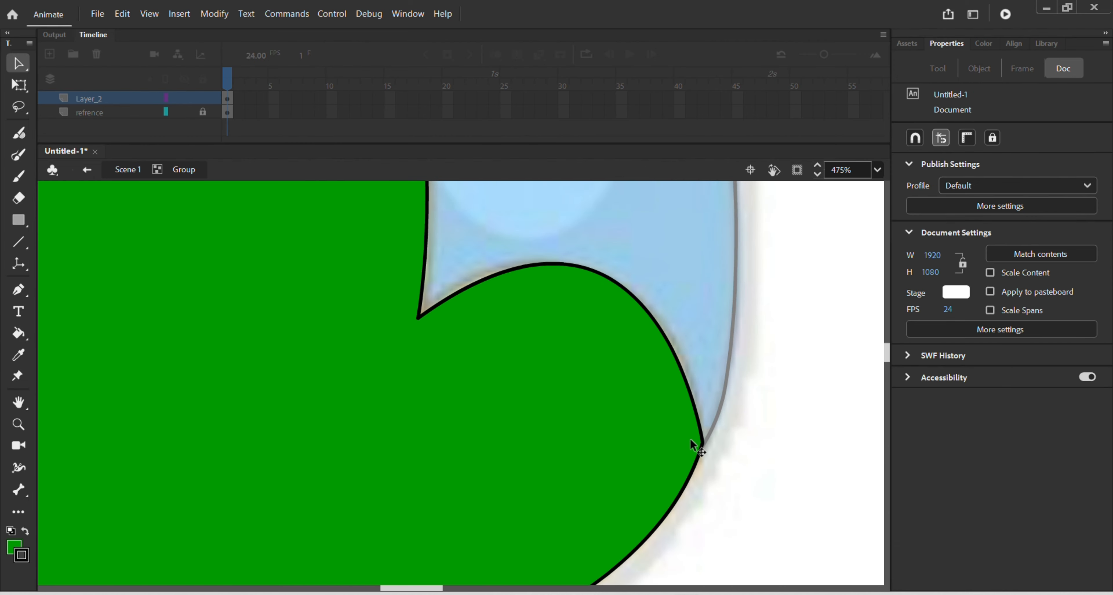
key("ctrl+z")
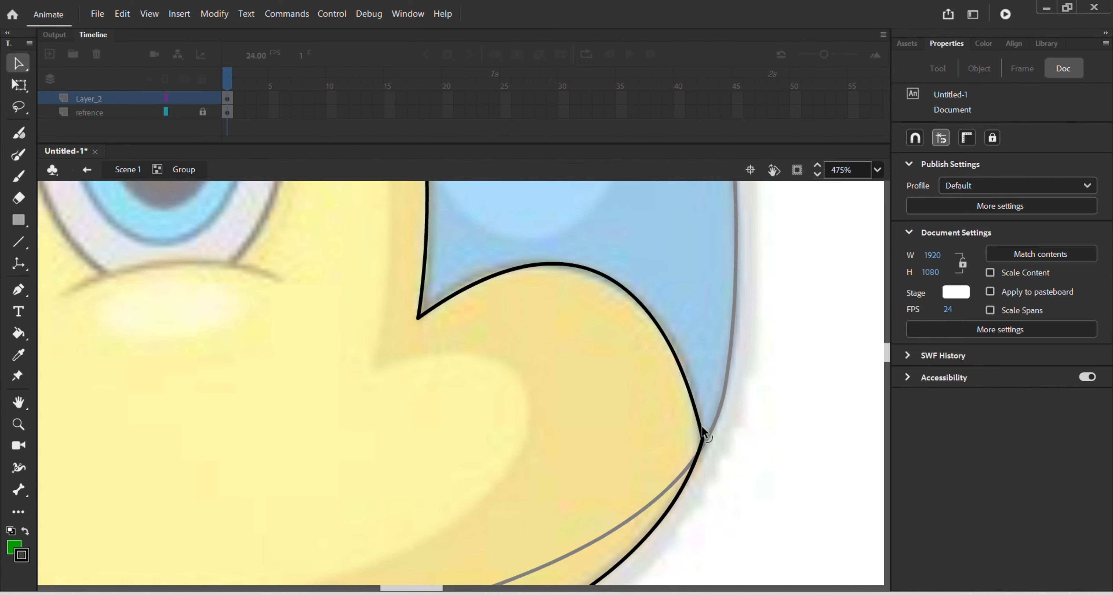
Step: Adjust the face outline's corner at the right cheek to meet the head outline, and leave the group
left_click_drag(701, 427, 703, 419)
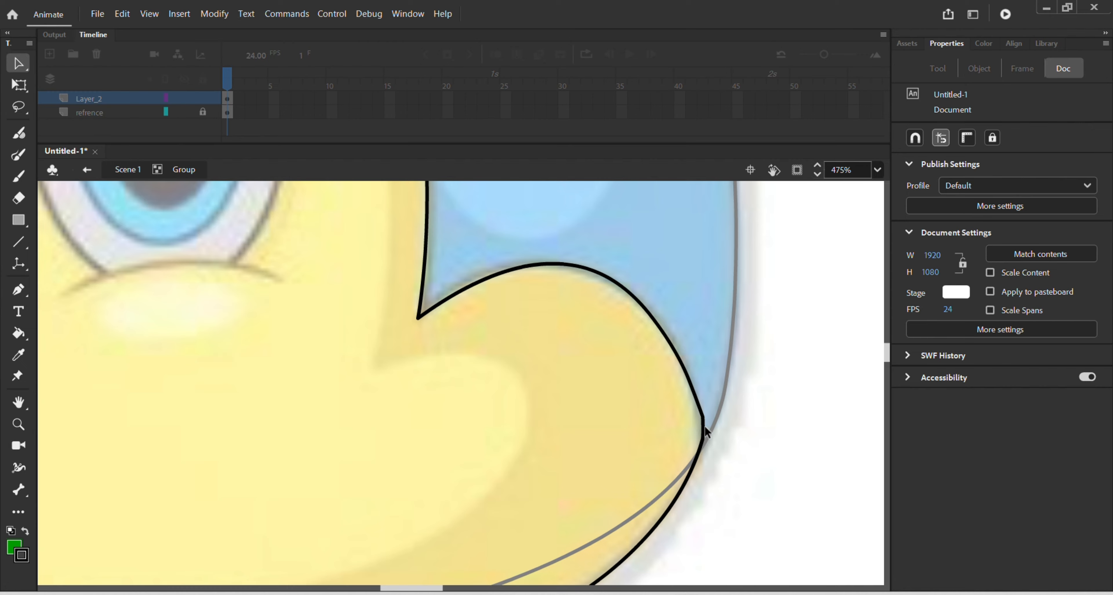
left_click_drag(705, 426, 707, 428)
left_click_drag(706, 419, 704, 426)
scroll(716, 424, "down", 6)
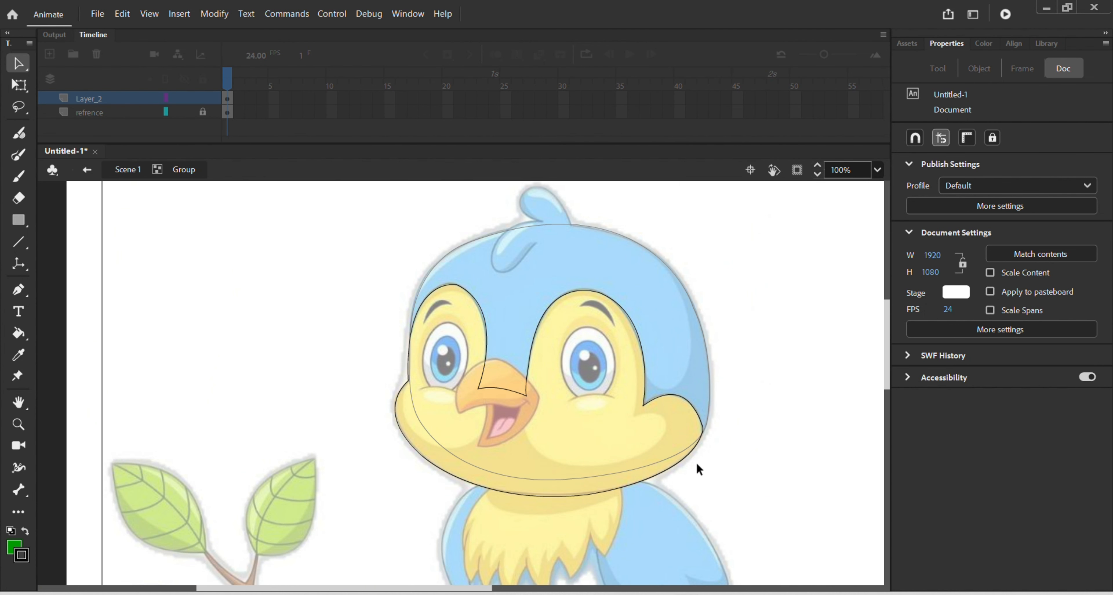
double_click(759, 315)
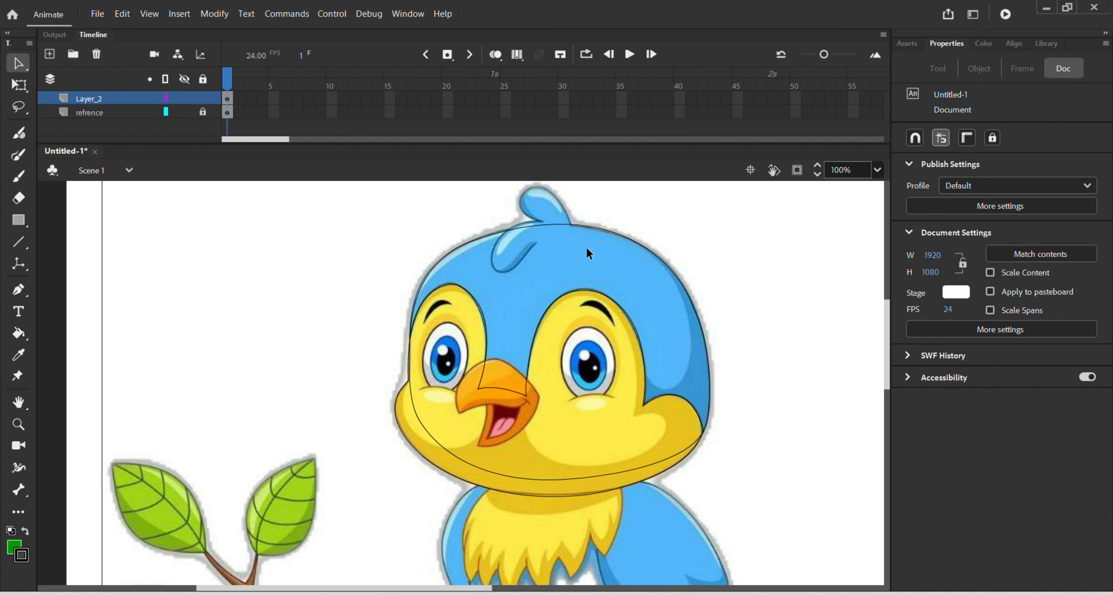
Step: Move the head and face outline groups off the reference to inspect them, and undo the move
left_click_drag(349, 203, 761, 549)
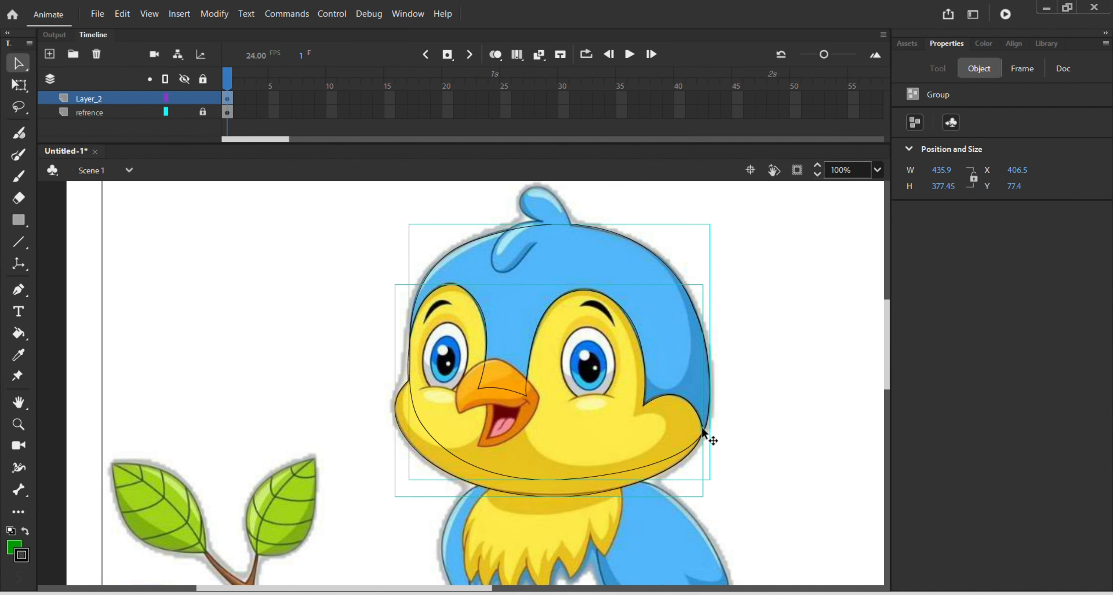
left_click_drag(710, 439, 911, 428)
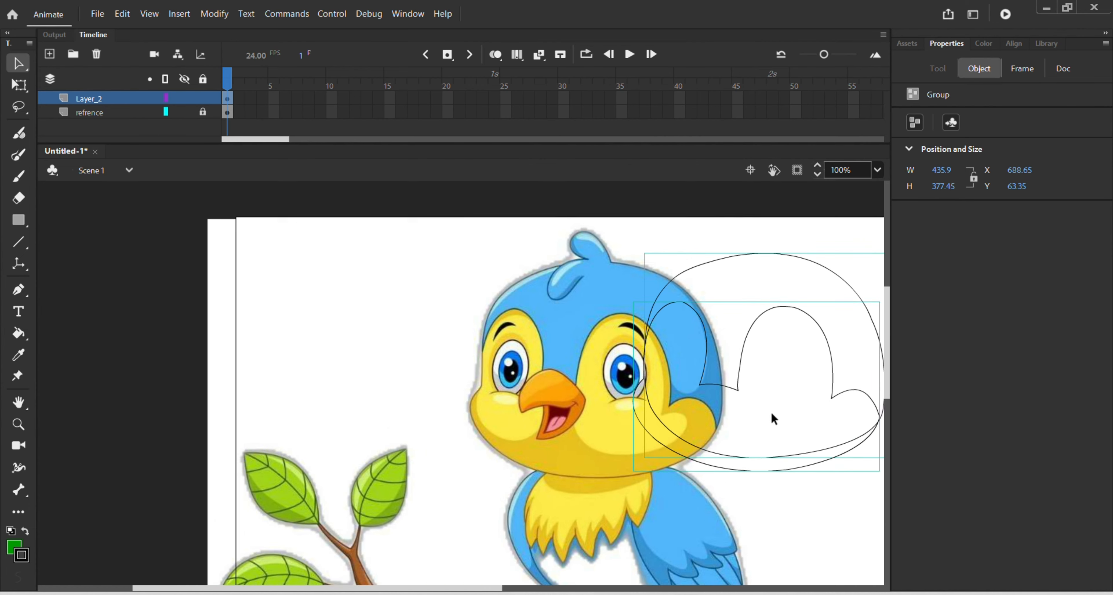
scroll(772, 415, "down", 2)
key("space")
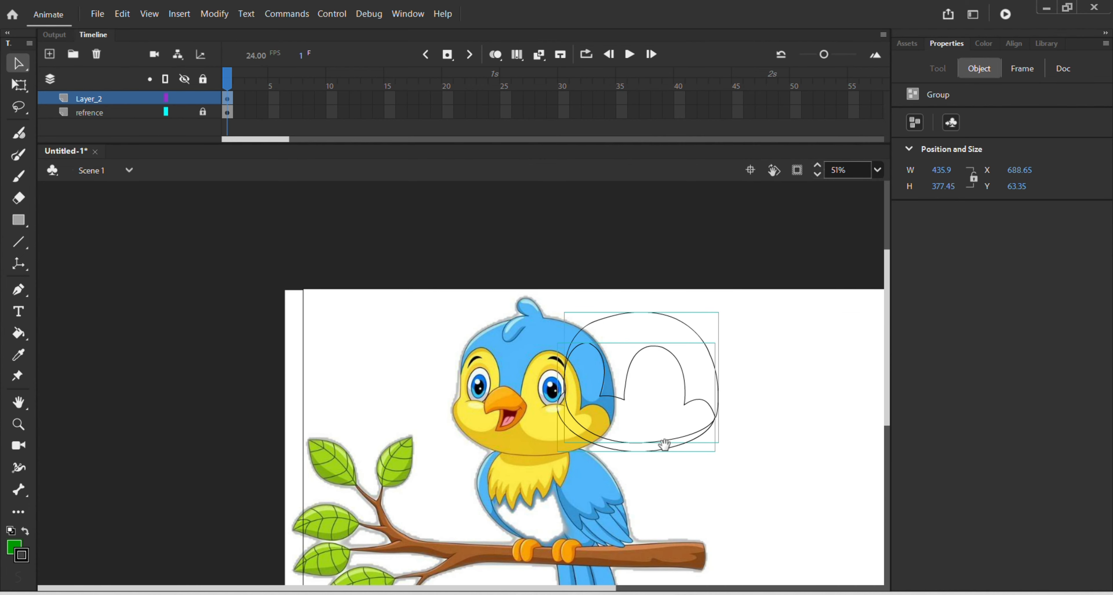
left_click_drag(665, 444, 630, 369)
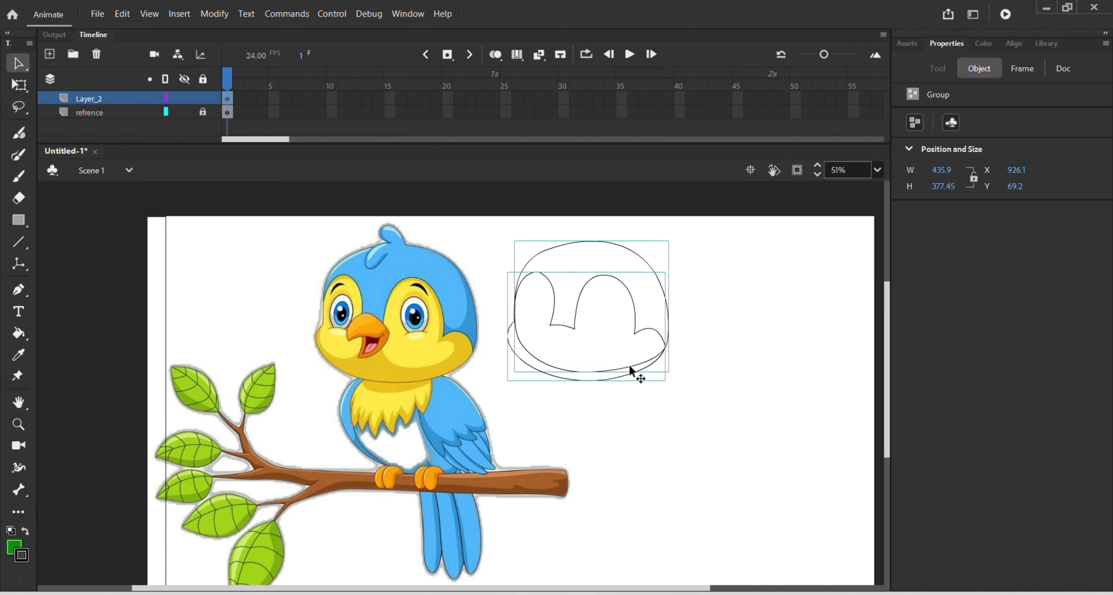
key("ctrl+z")
key("ctrl+z")
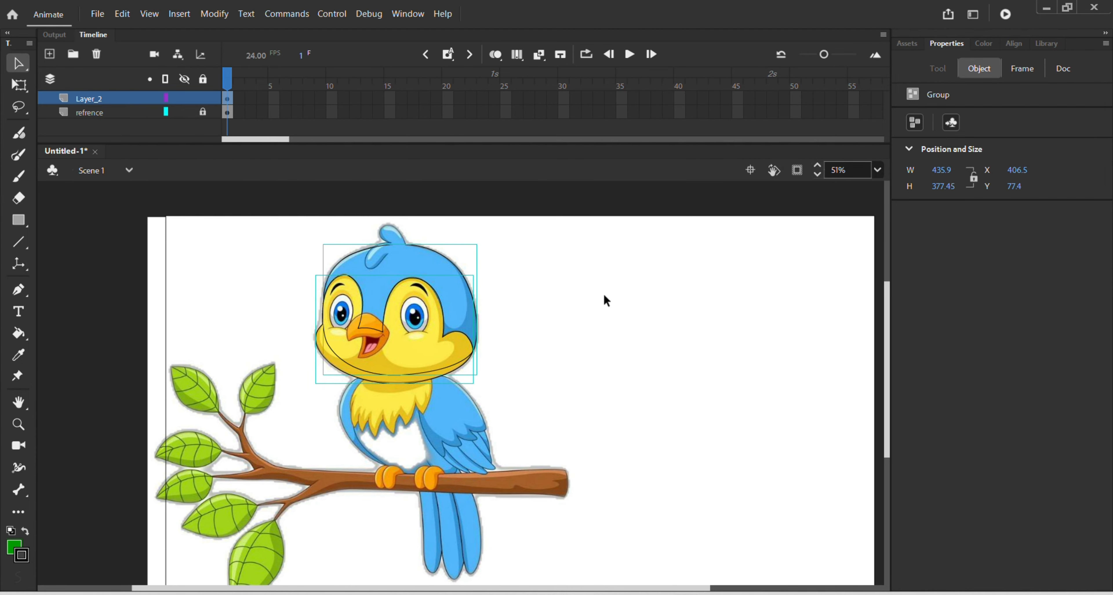
left_click(555, 284)
Step: In a separate group, trace the upper crest feather on top of the head as a closed Pen outline, and leave the group
scroll(340, 223, "up", 5)
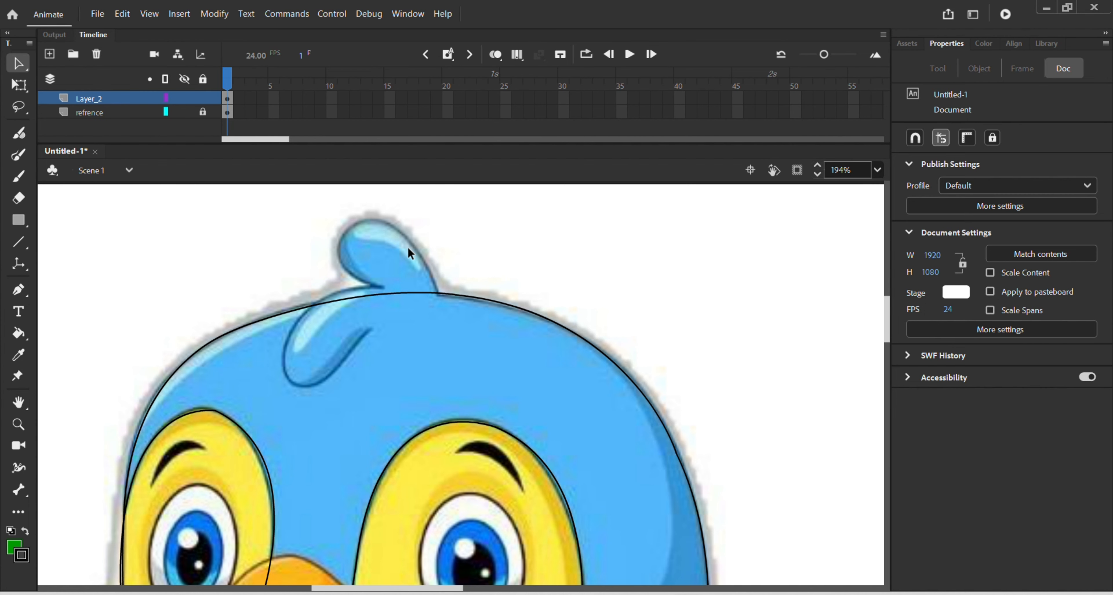
double_click(374, 286)
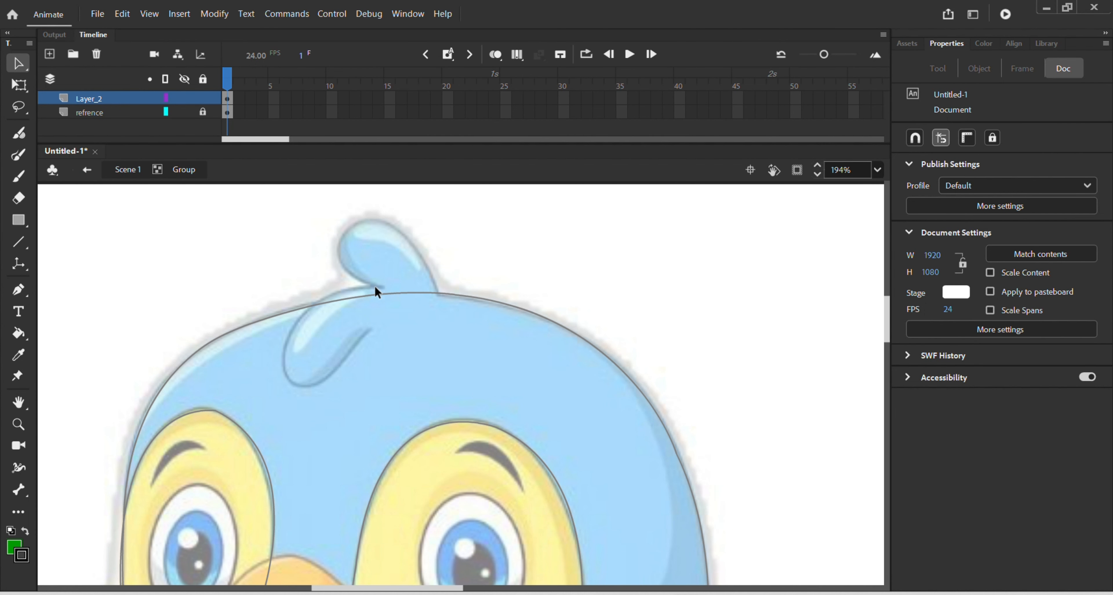
key("p")
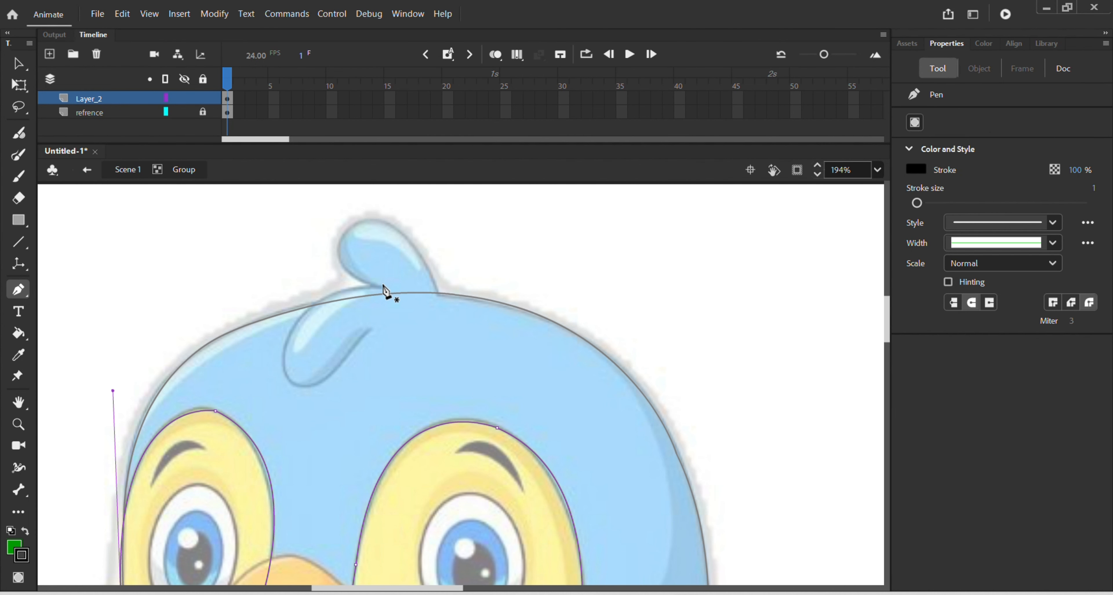
left_click(439, 297)
left_click_drag(351, 226, 288, 252)
left_click(351, 227)
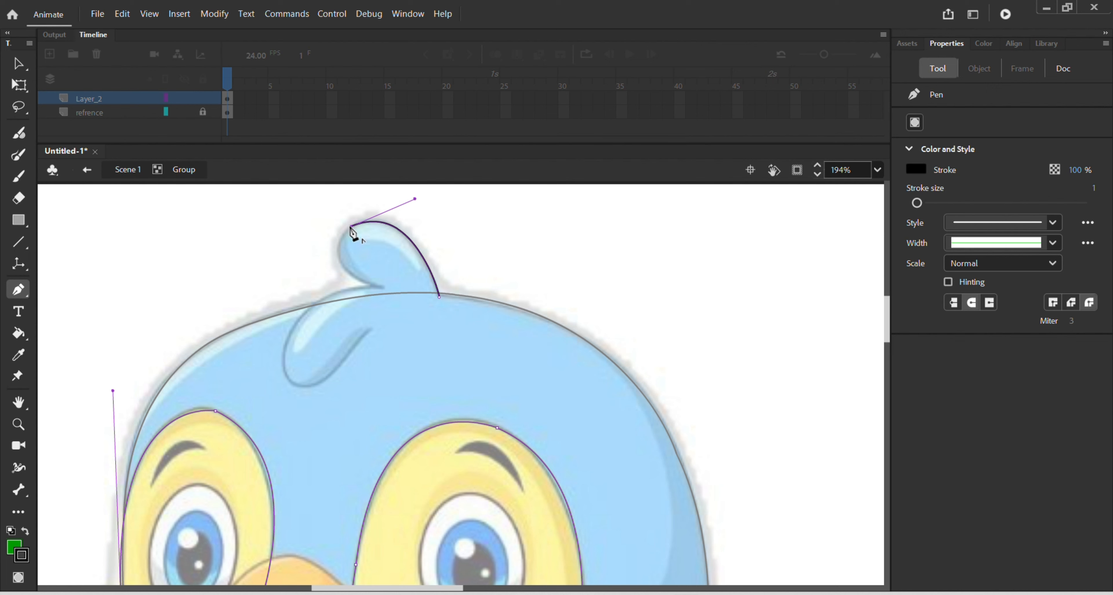
left_click_drag(397, 287, 462, 304)
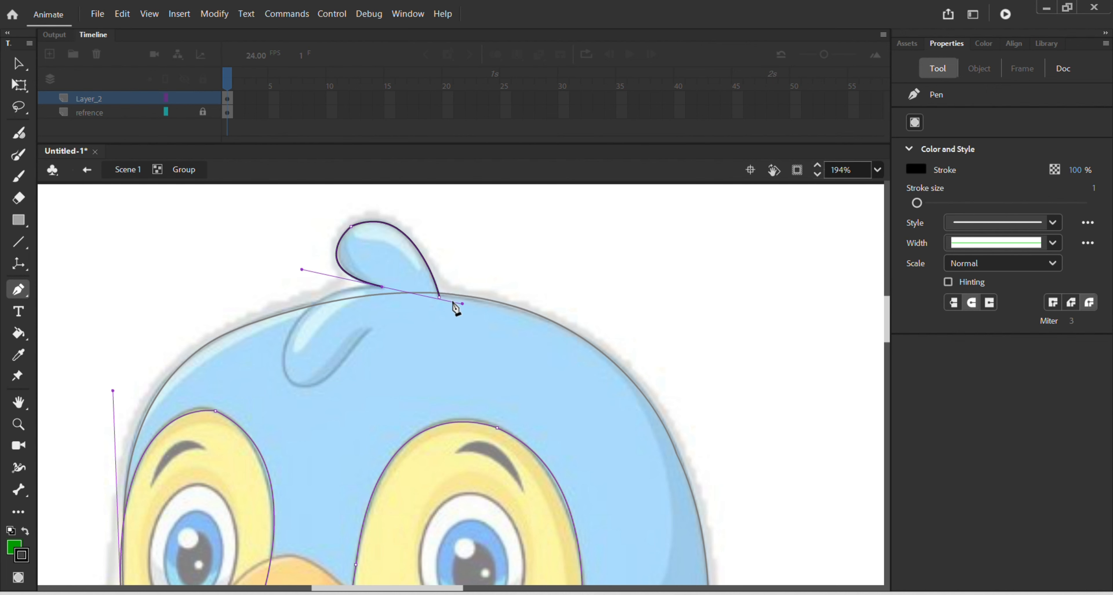
left_click(383, 288)
left_click(438, 297)
key("v")
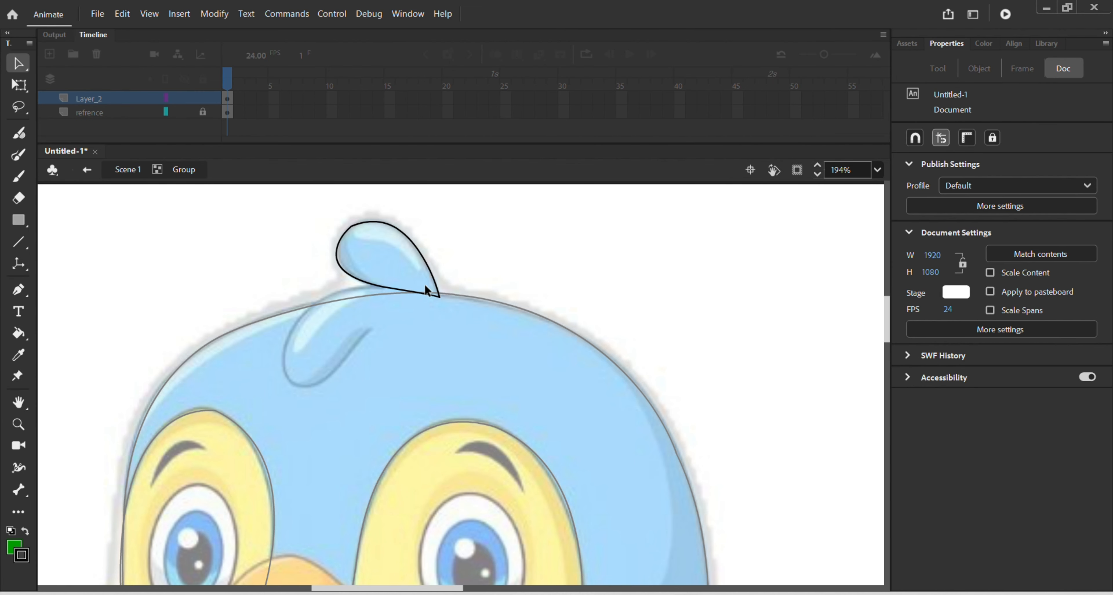
double_click(463, 265)
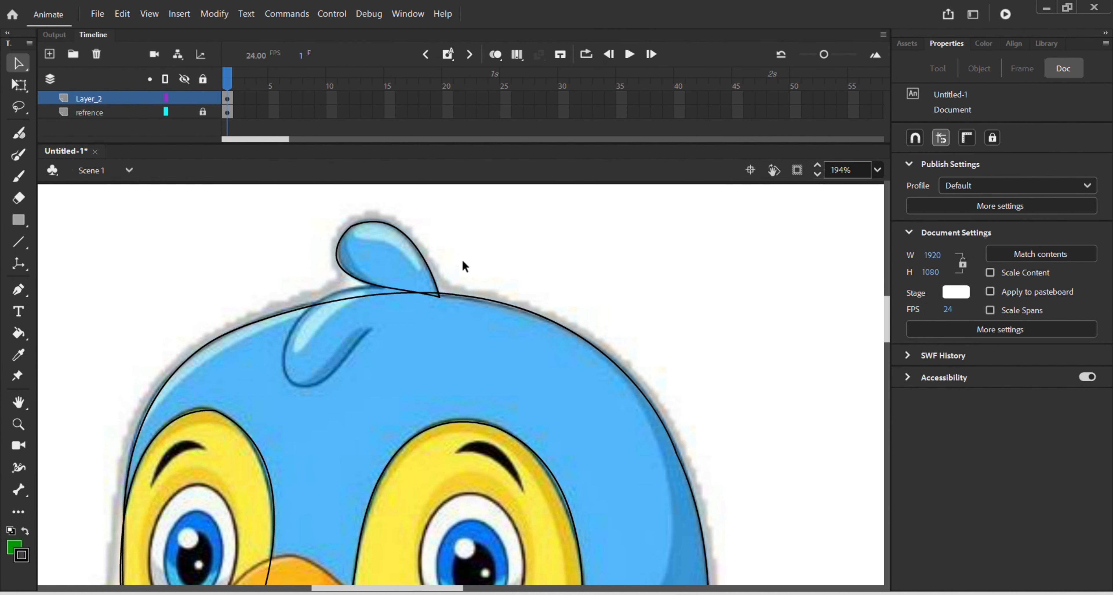
Step: In another group, start a Pen path at the crest's base and trace the upper edge of the lower crest feather
left_click(424, 259)
double_click(425, 255)
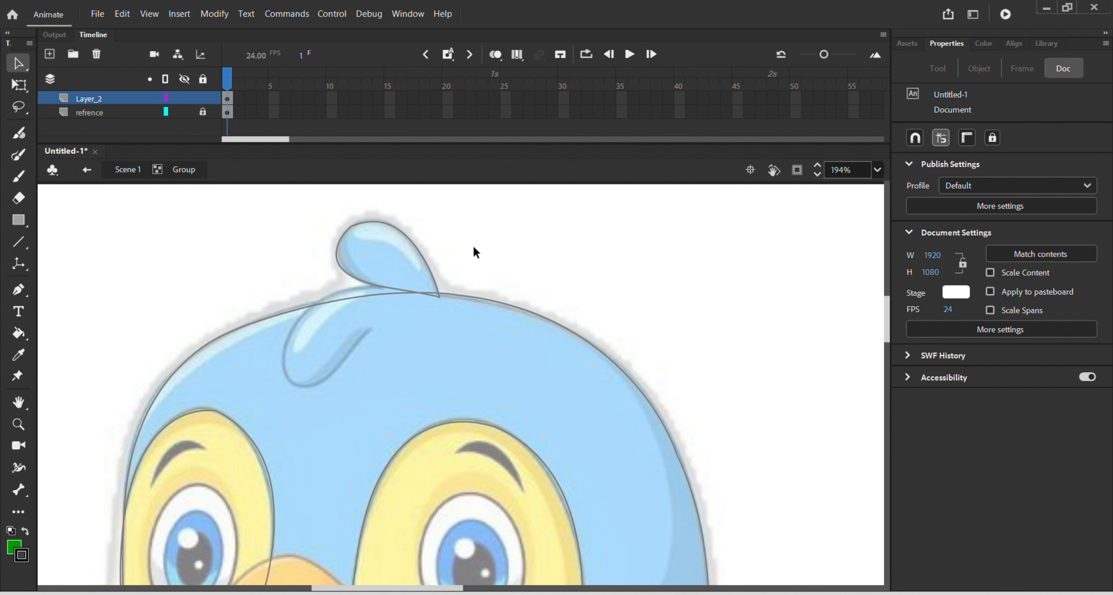
key("p")
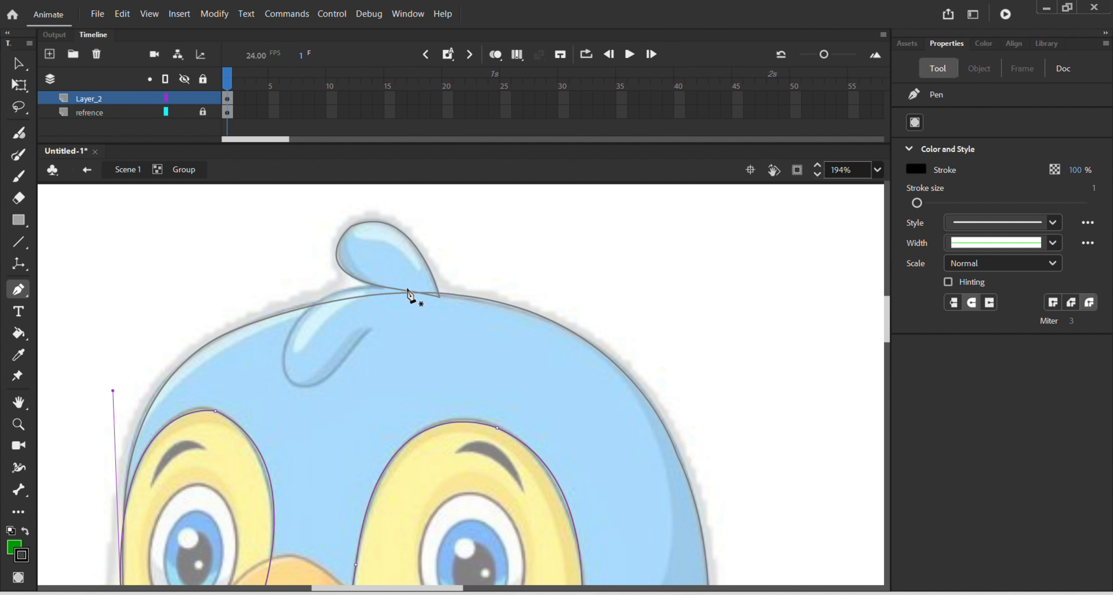
left_click(439, 297)
left_click_drag(256, 358, 247, 368)
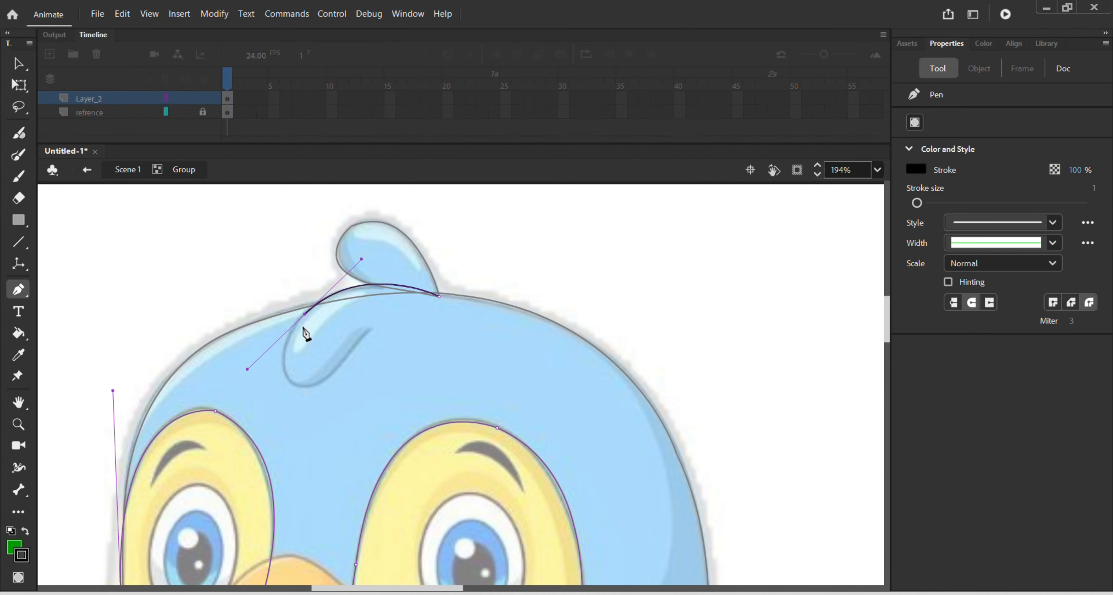
left_click(305, 315)
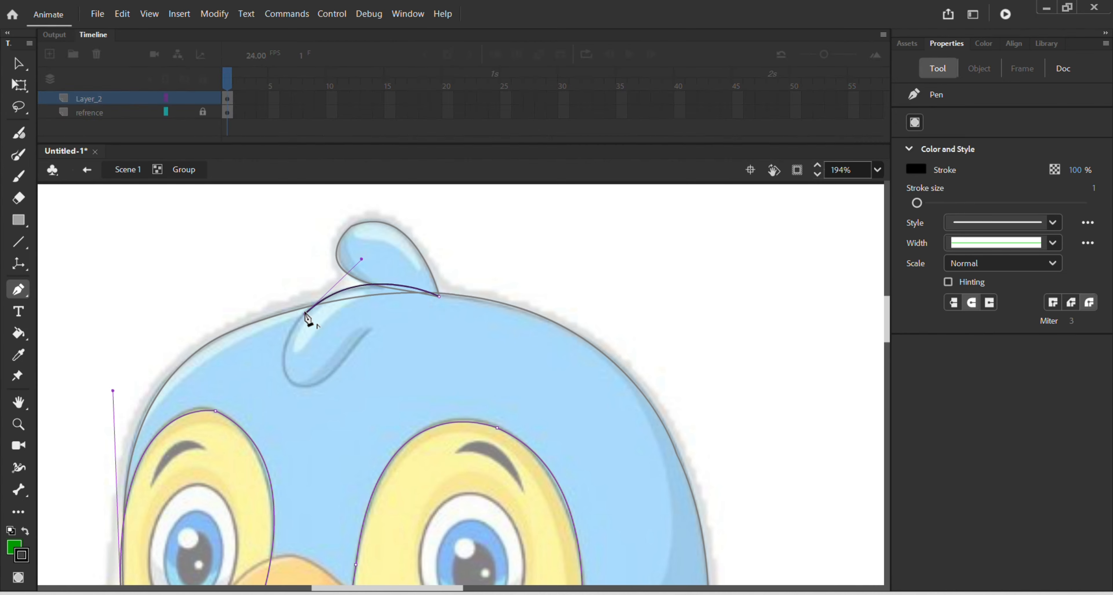
Step: Continue the path around the lower feather's rounded tip, close it at the crest's base, and leave the group
left_click_drag(305, 386, 352, 400)
left_click(305, 386)
left_click_drag(359, 332, 366, 318)
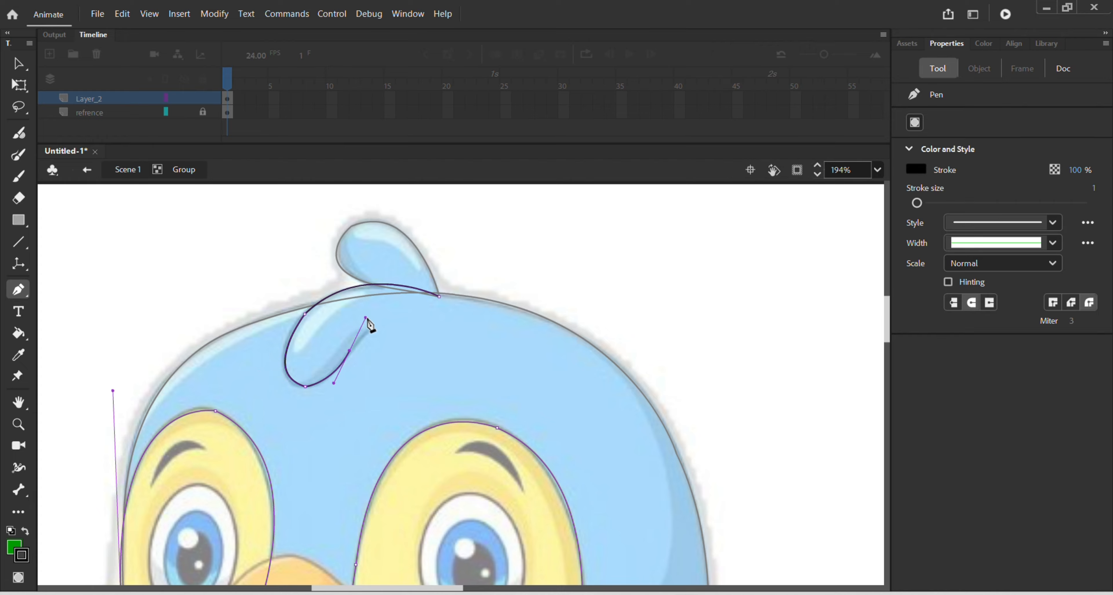
left_click(349, 351)
left_click_drag(439, 296, 494, 293)
key("v")
double_click(476, 261)
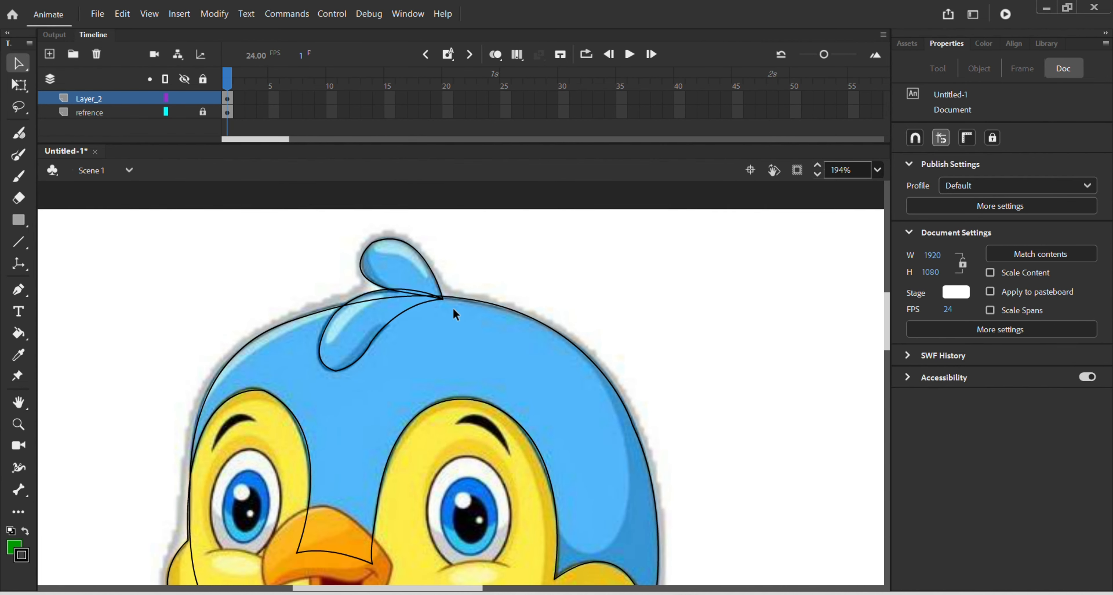
Step: In a separate group, trace the curved line directly below the right eye with the Pen tool
scroll(451, 308, "down", 5)
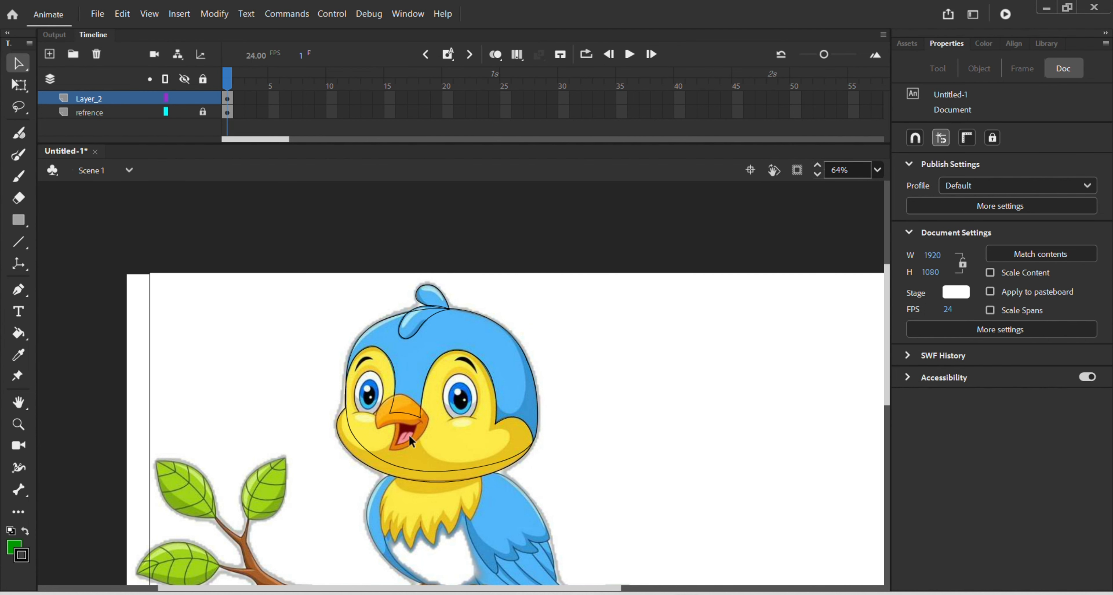
scroll(417, 407, "up", 3)
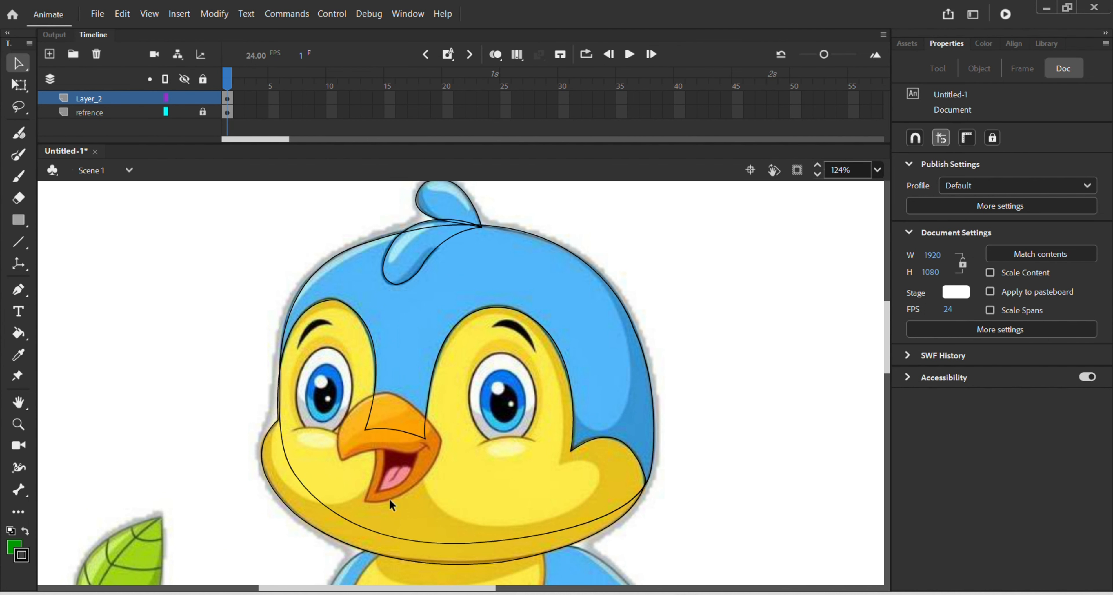
scroll(389, 478, "up", 1)
scroll(400, 464, "up", 2)
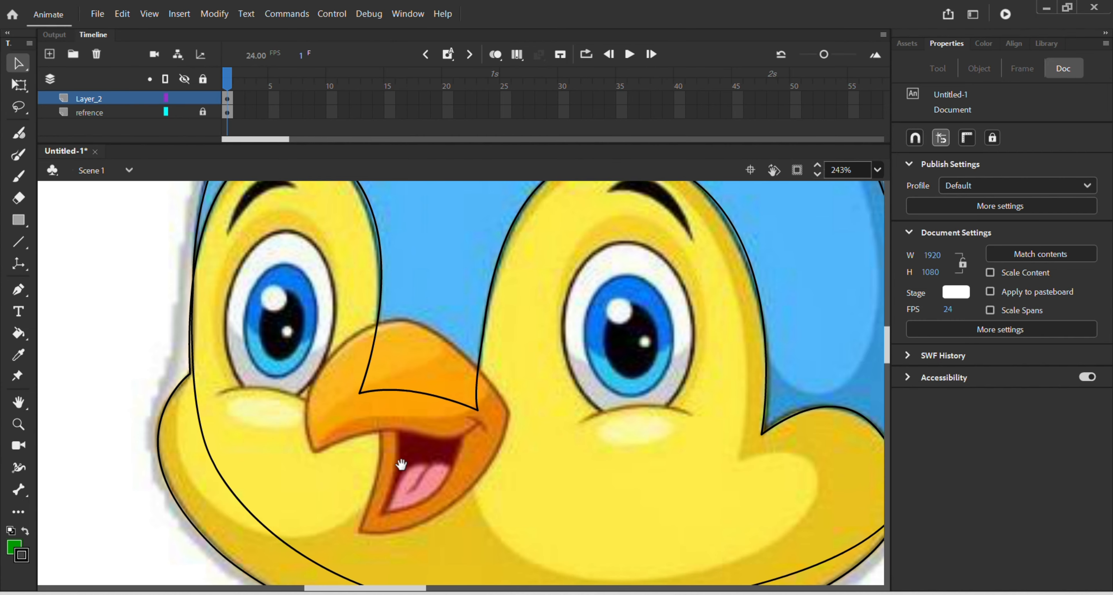
left_click_drag(401, 465, 438, 420)
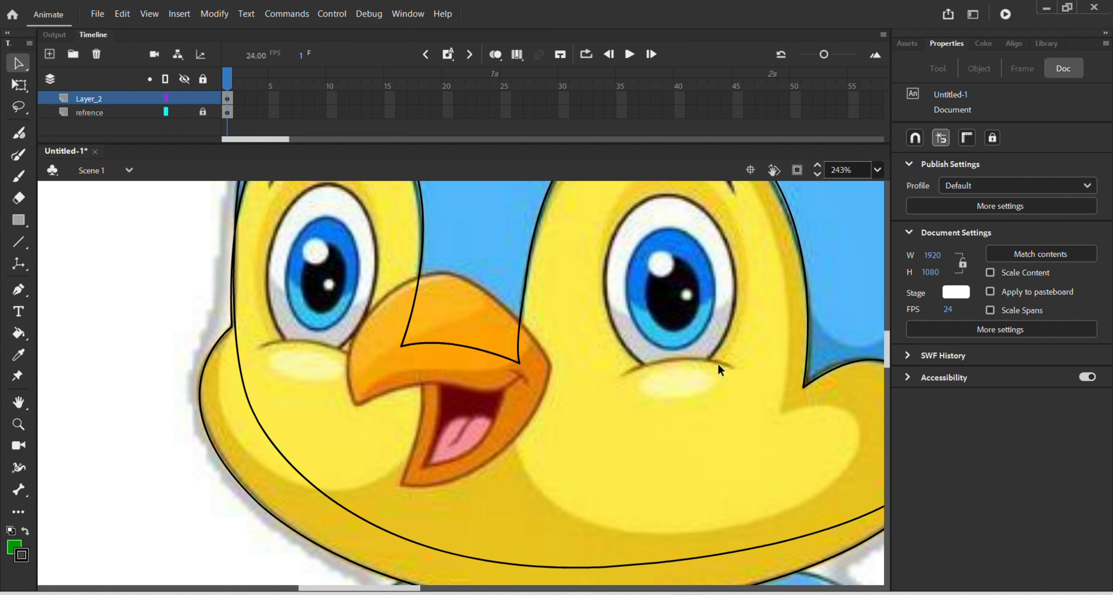
scroll(723, 383, "up", 1)
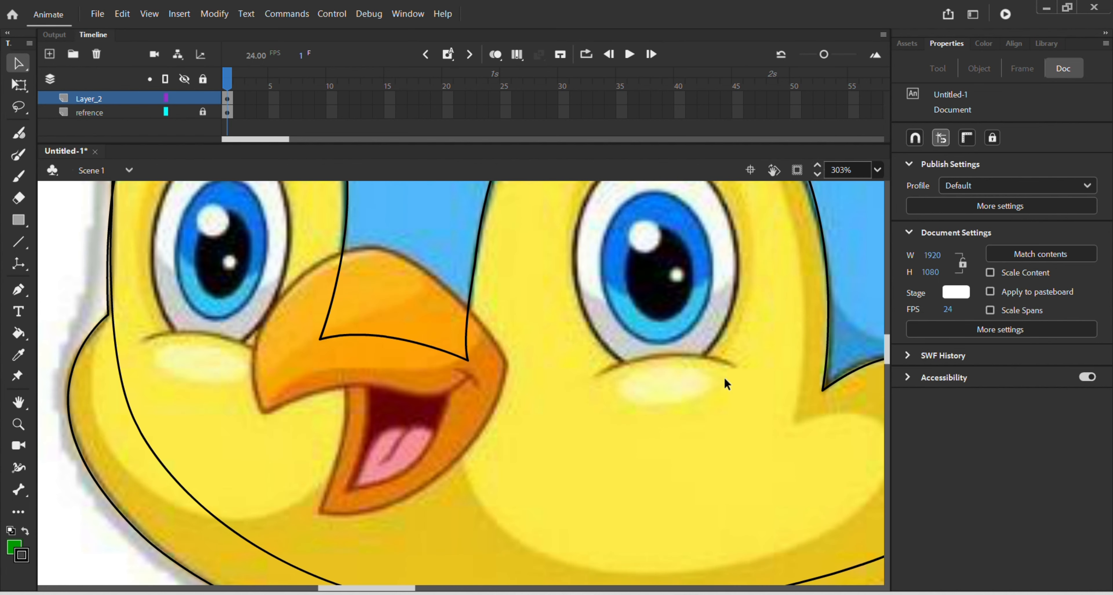
double_click(724, 379)
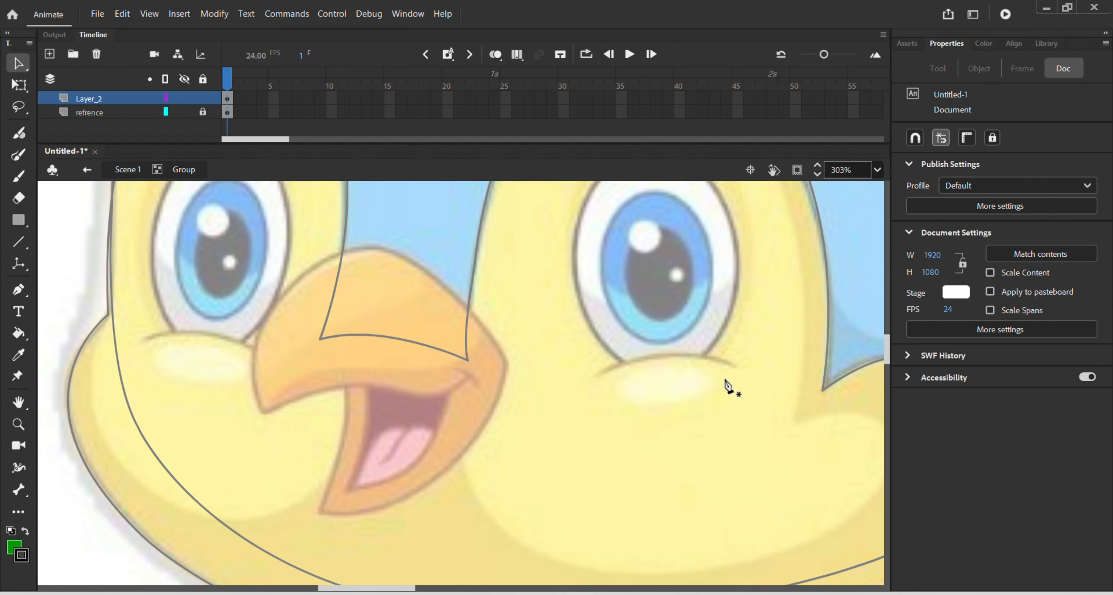
key("p")
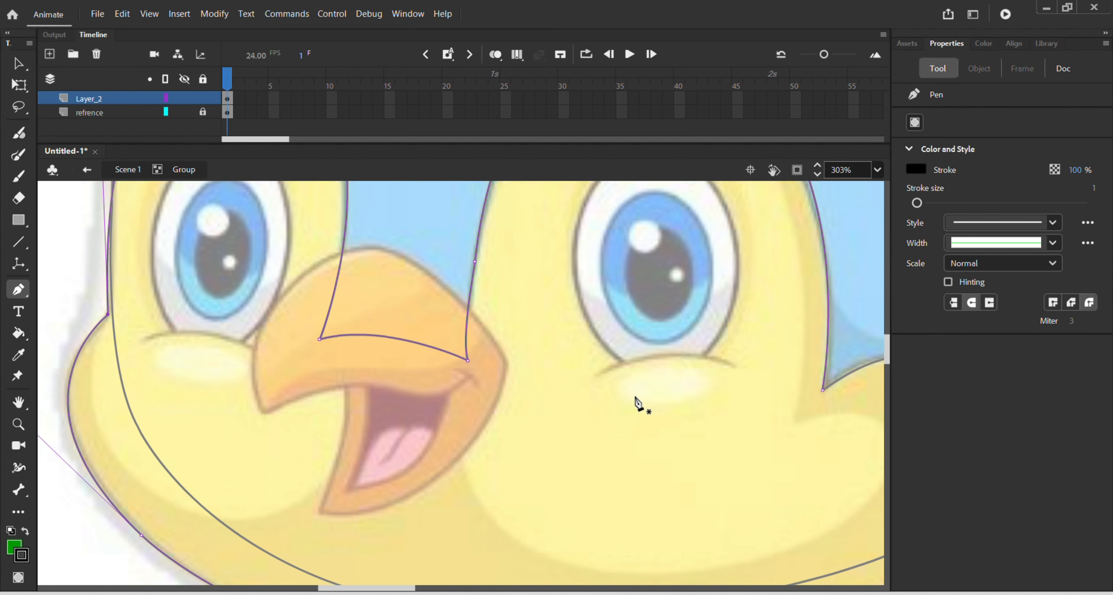
left_click(588, 379)
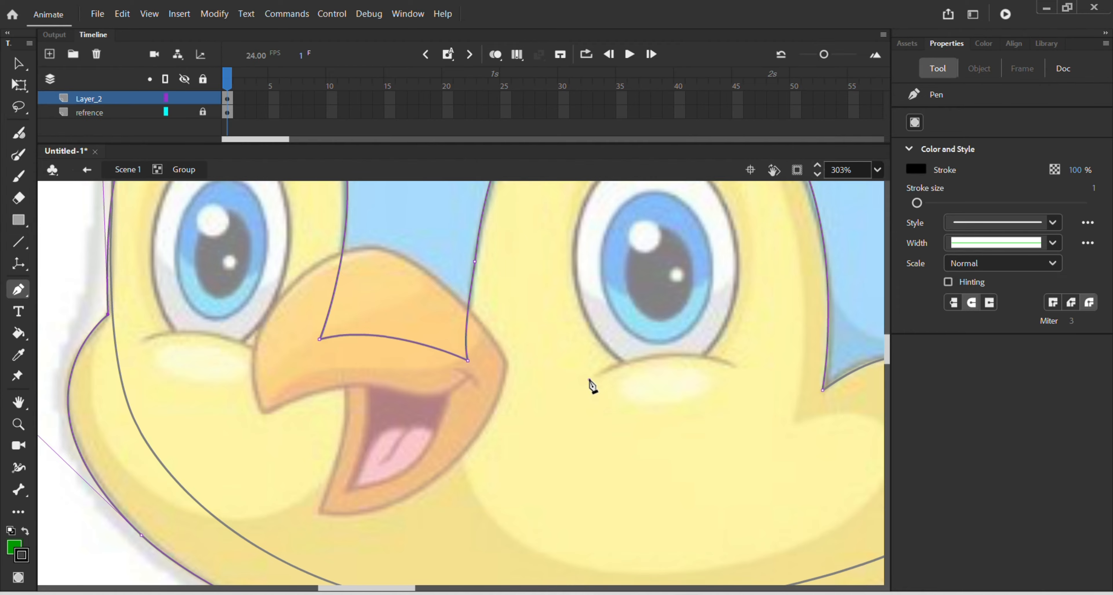
left_click_drag(733, 367, 817, 405)
left_click(732, 366)
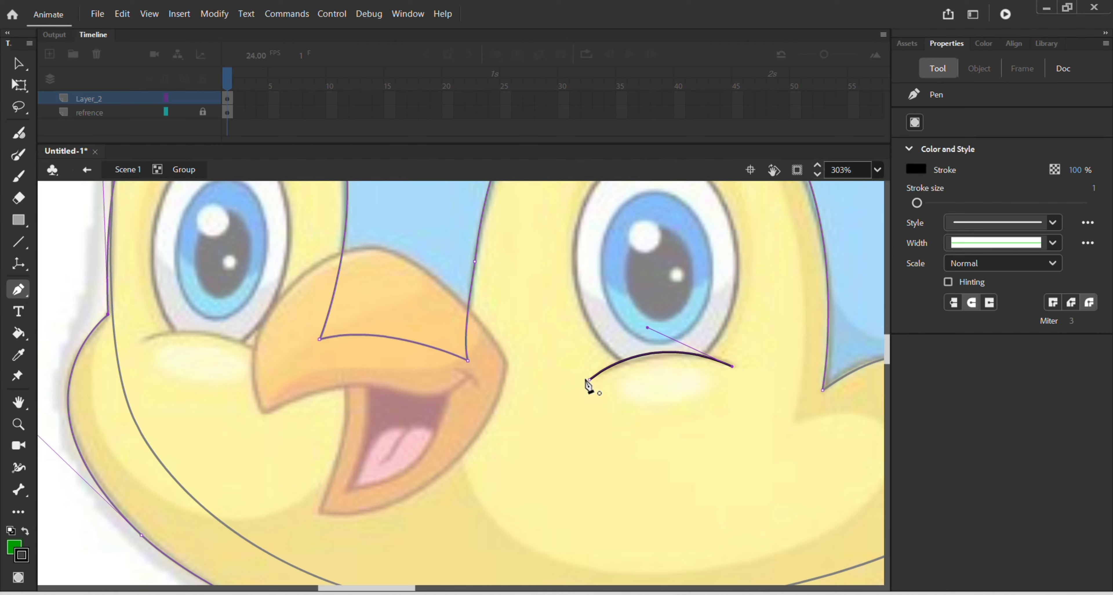
Step: Close the lower eyelid shape with a downward curve around the pale highlight under the right eye, and leave the group
mouse_move(589, 380)
left_mouse_down()
mouse_move(526, 345)
mouse_move(487, 308)
mouse_move(503, 297)
mouse_move(493, 298)
left_mouse_up()
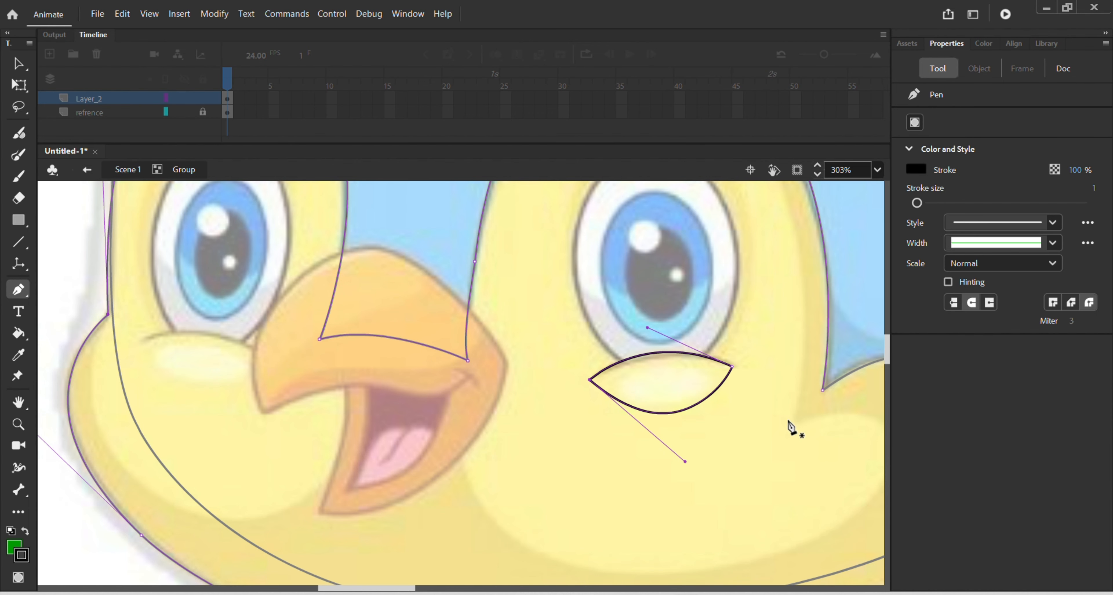
key("v")
double_click(591, 465)
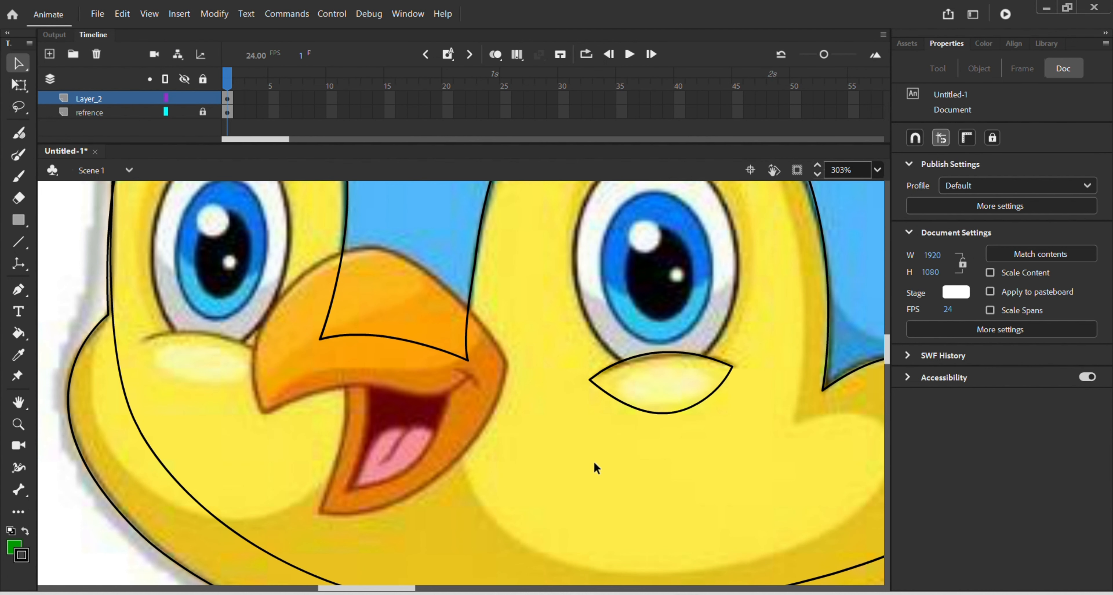
Step: Duplicate the right eye's lower eyelid outline and place the copy under the left eye
left_click(647, 413)
left_click_drag(647, 414, 173, 391)
key("ctrl+z")
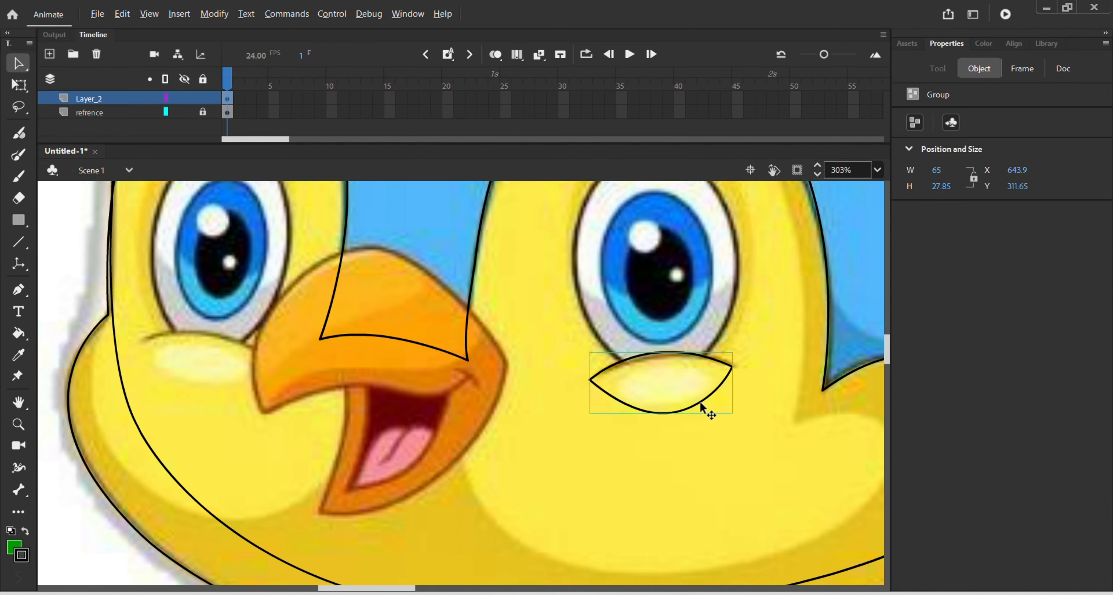
left_click_drag(701, 406, 230, 383)
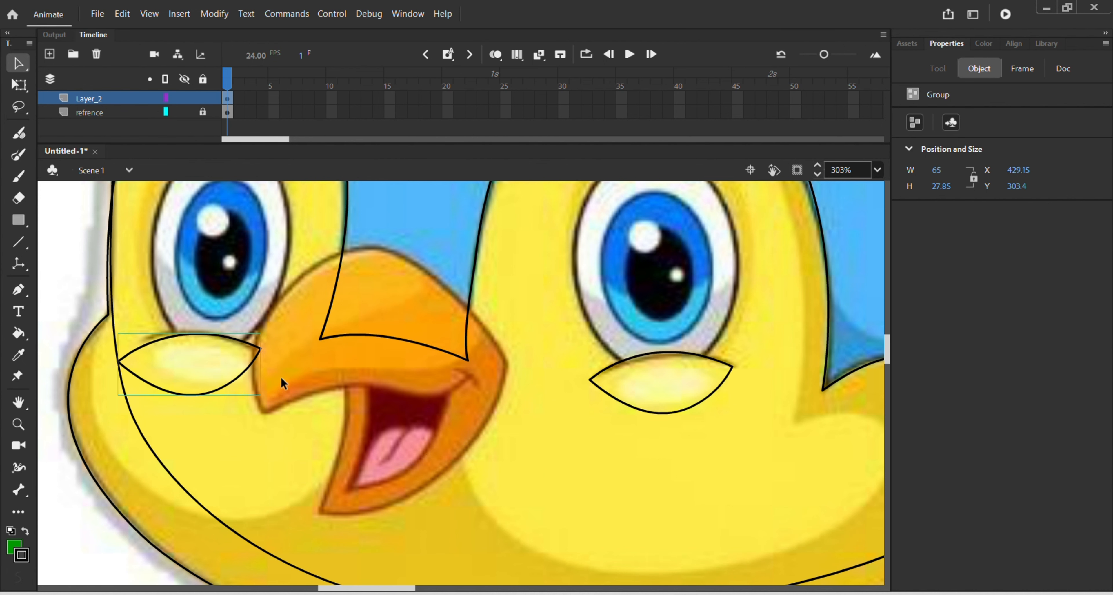
Step: Rotate the copied eyelid outline slightly clockwise, nudge it to fit under the left eye, and deselect it
key("q")
left_click_drag(269, 322, 280, 330)
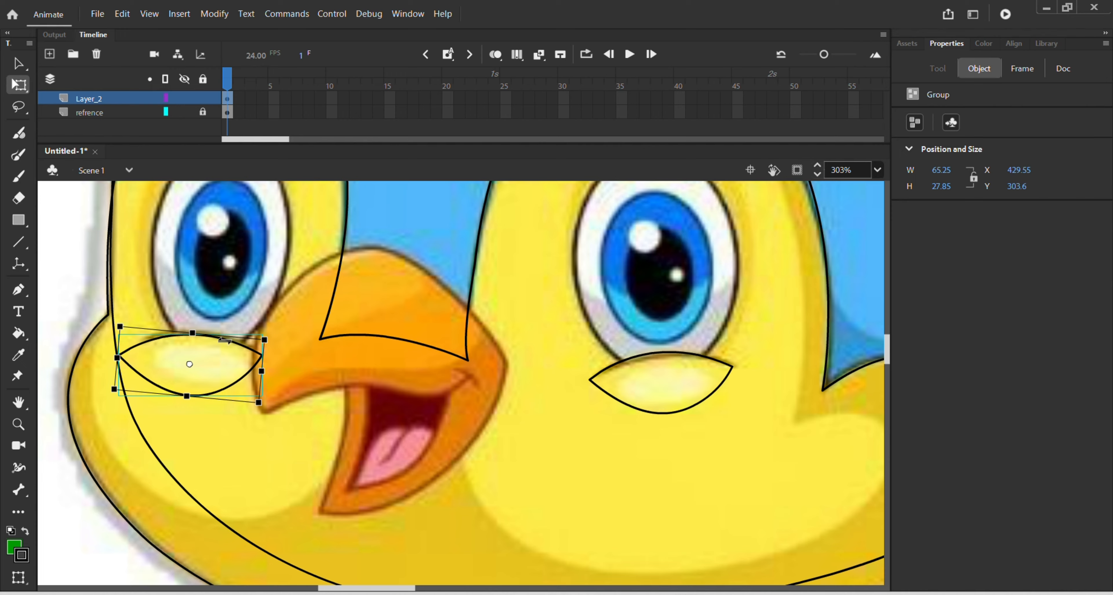
key("v")
left_click_drag(221, 341, 227, 339)
left_click(575, 404)
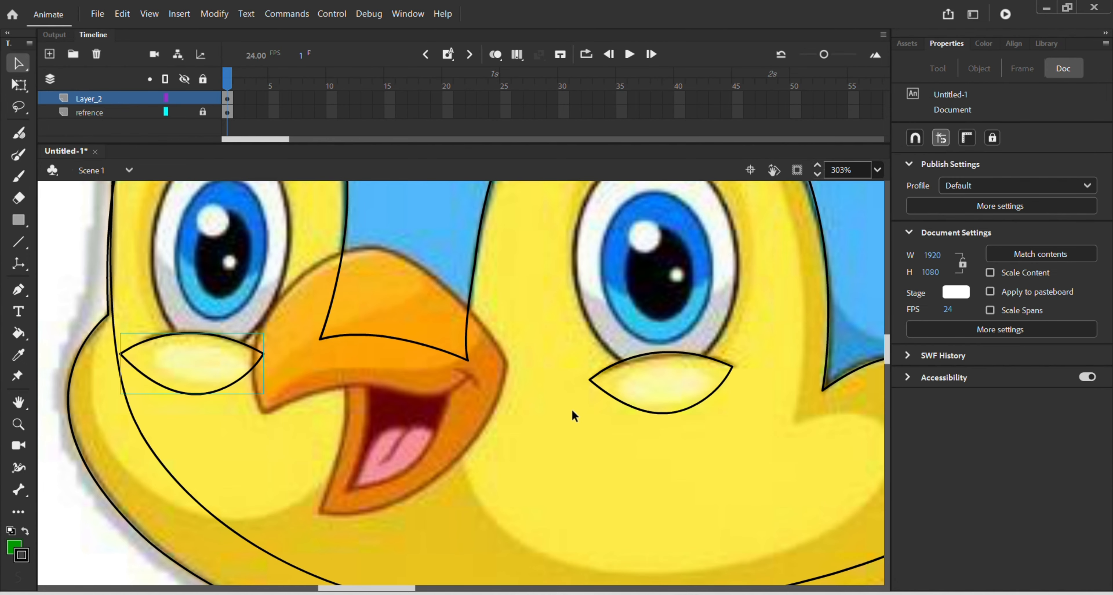
Step: In a new group, trace the wavy lower edge of the upper beak from its right corner to the left tip with the Pen tool
double_click(350, 343)
key("p")
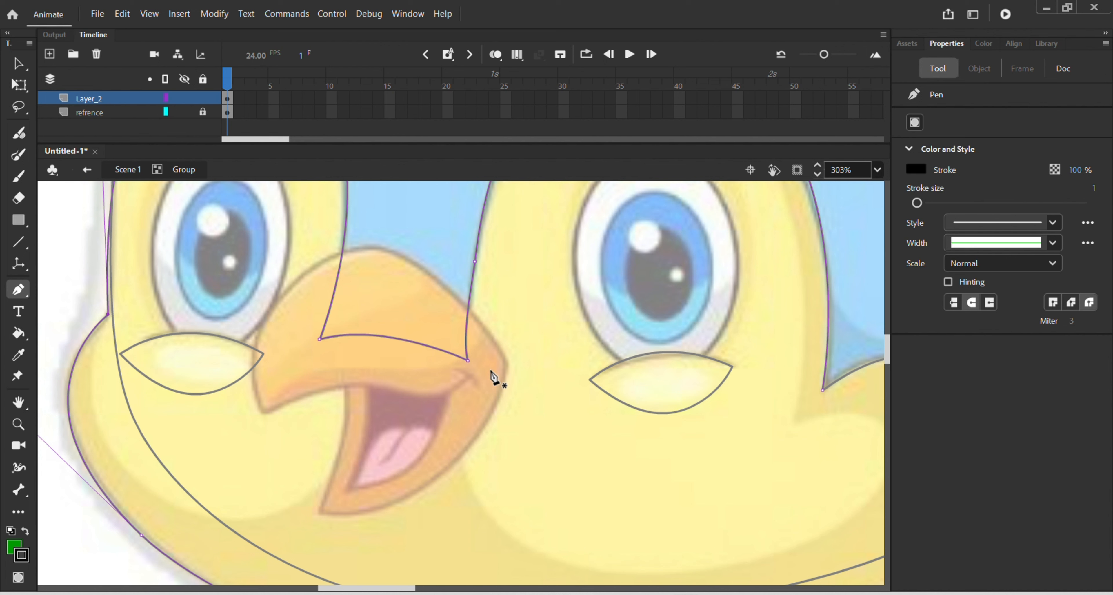
left_click(506, 361)
mouse_move(448, 389)
left_mouse_down()
mouse_move(437, 390)
mouse_move(456, 388)
left_mouse_up()
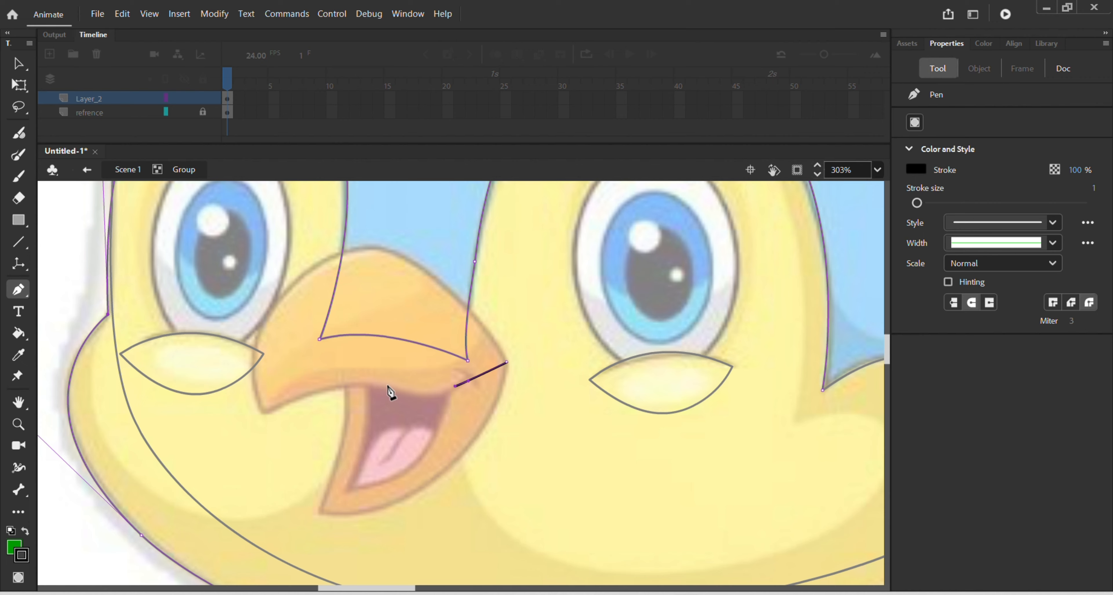
left_click_drag(377, 379, 344, 359)
left_click_drag(266, 412, 193, 453)
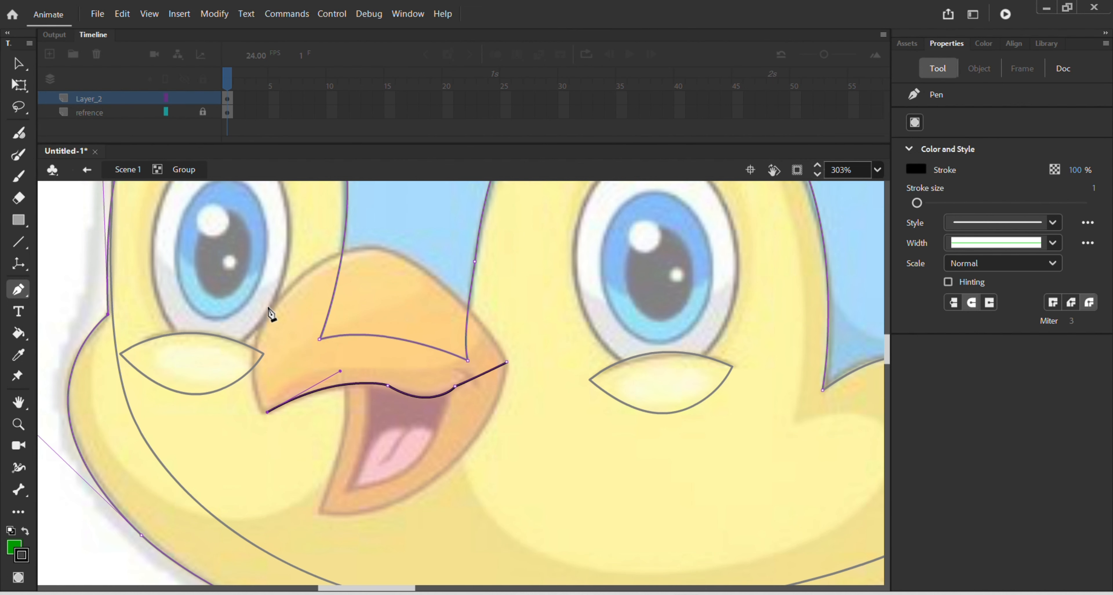
Step: Close the upper beak outline by tracing its curved top from the left tip around to the right corner
left_click_drag(267, 316, 298, 248)
left_click_drag(410, 260, 489, 312)
mouse_move(506, 362)
left_mouse_down()
mouse_move(520, 421)
mouse_move(546, 437)
left_mouse_up()
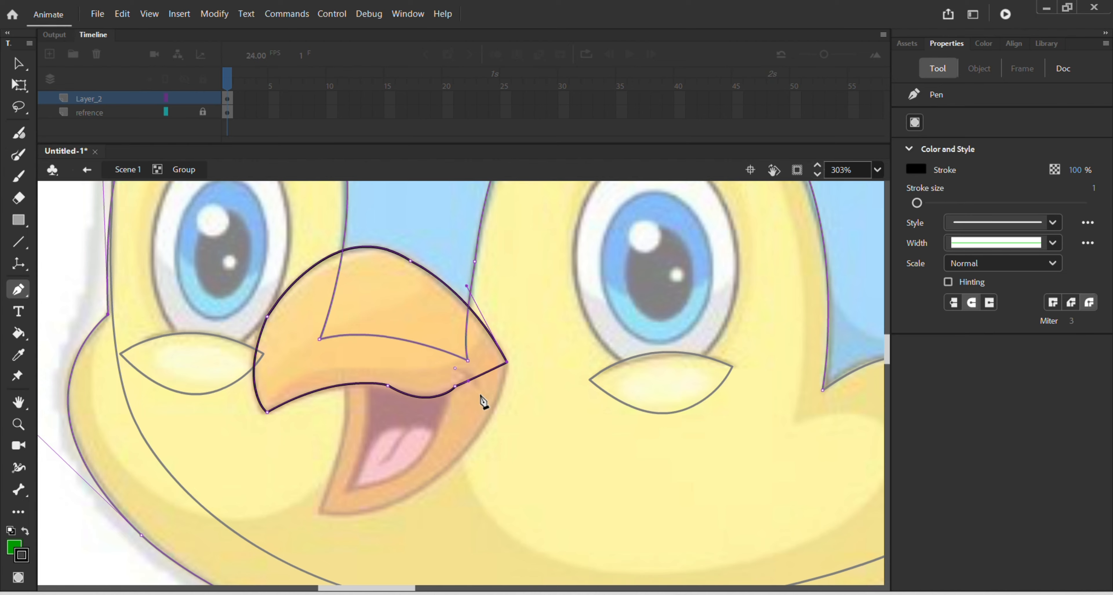
Step: Add a short crease curve at the beak's right corner, smooth the upper beak's lower edge slightly, and leave the group
left_click_drag(477, 397, 479, 405)
key("v")
scroll(454, 388, "up", 4)
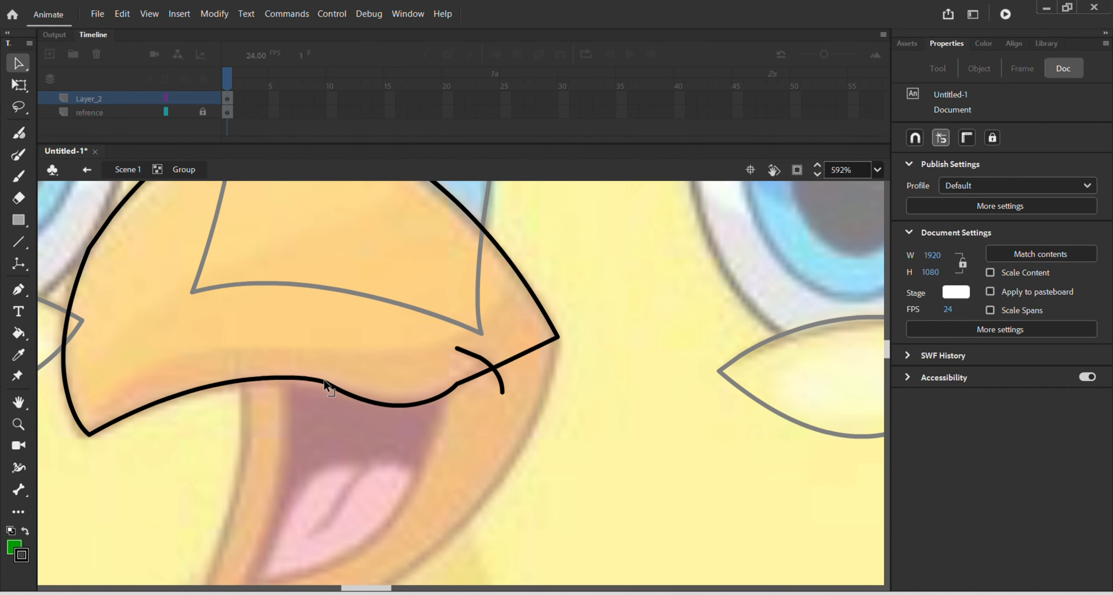
left_click_drag(324, 380, 321, 383)
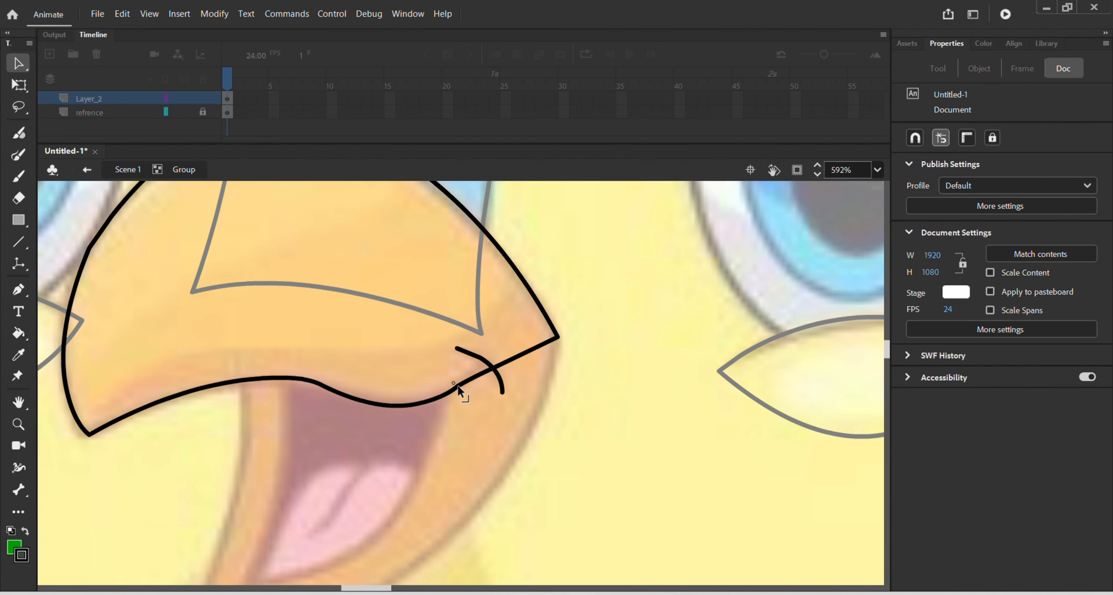
scroll(491, 391, "down", 2)
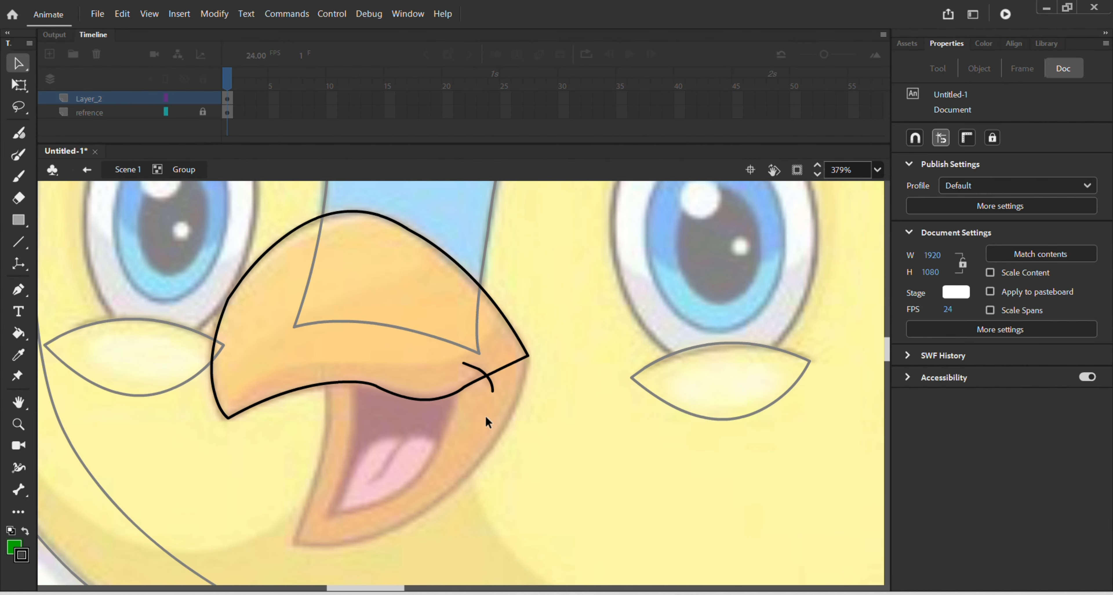
double_click(528, 430)
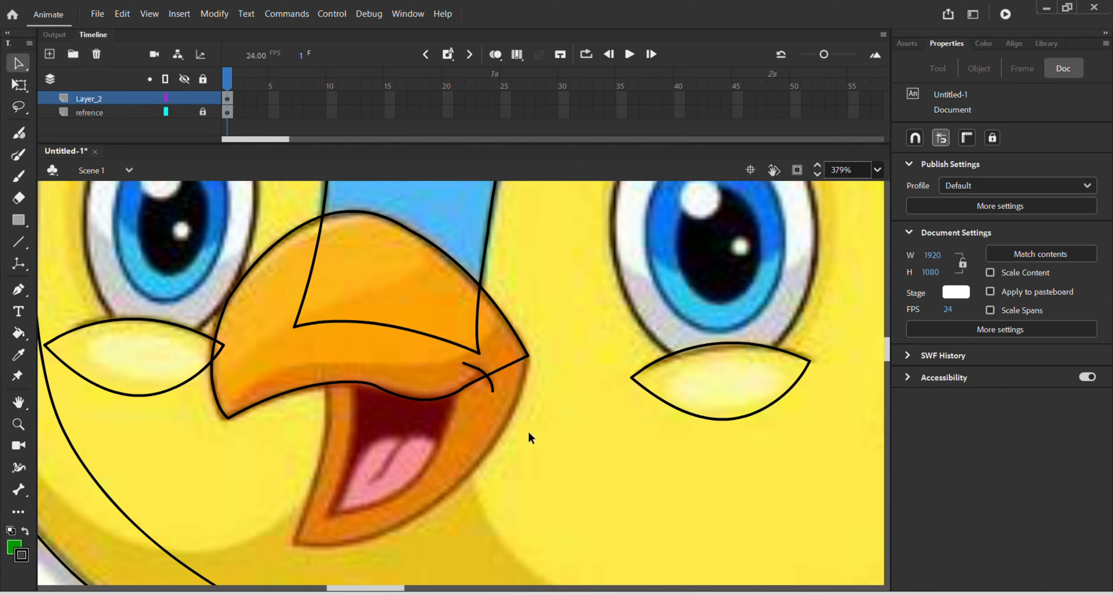
Step: In a separate group, trace the lower beak's outer curves with the Pen tool and close the shape with a straight edge behind the upper beak
double_click(511, 430)
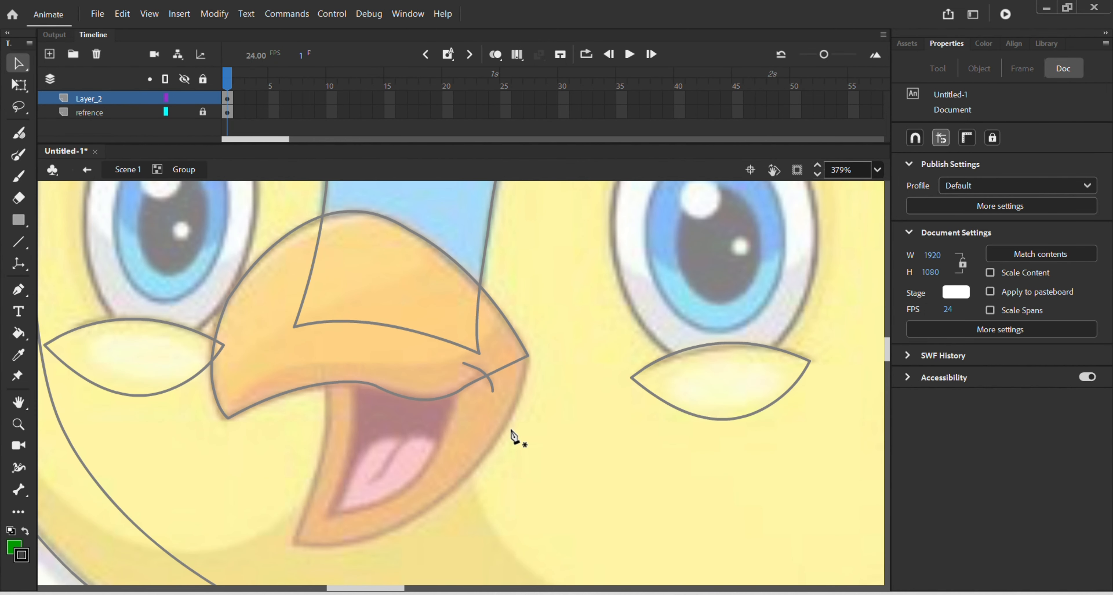
key("p")
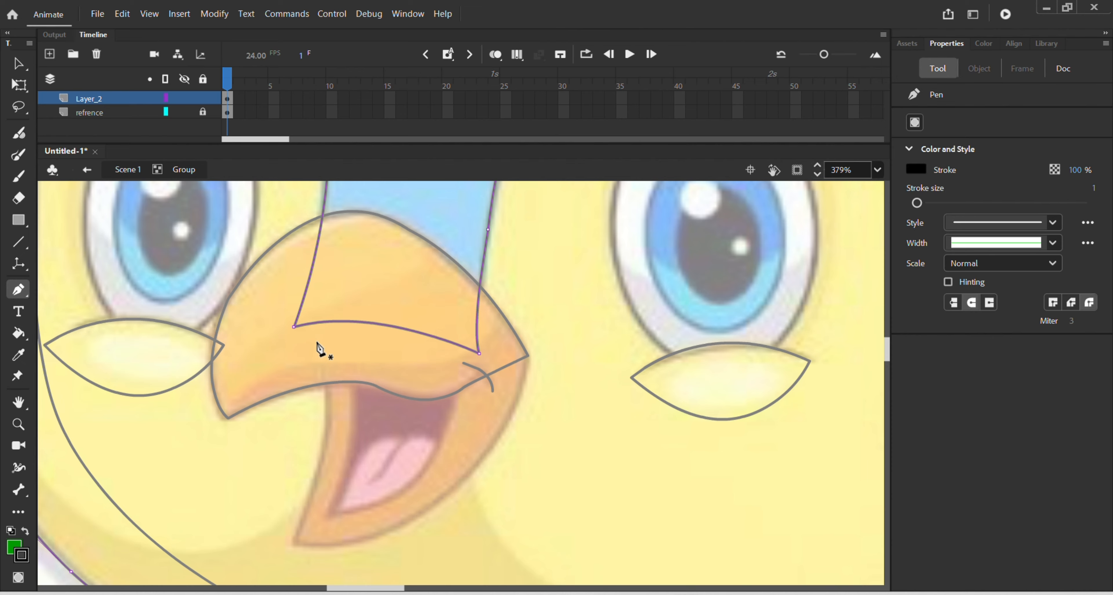
left_click(318, 330)
left_click_drag(293, 542, 240, 594)
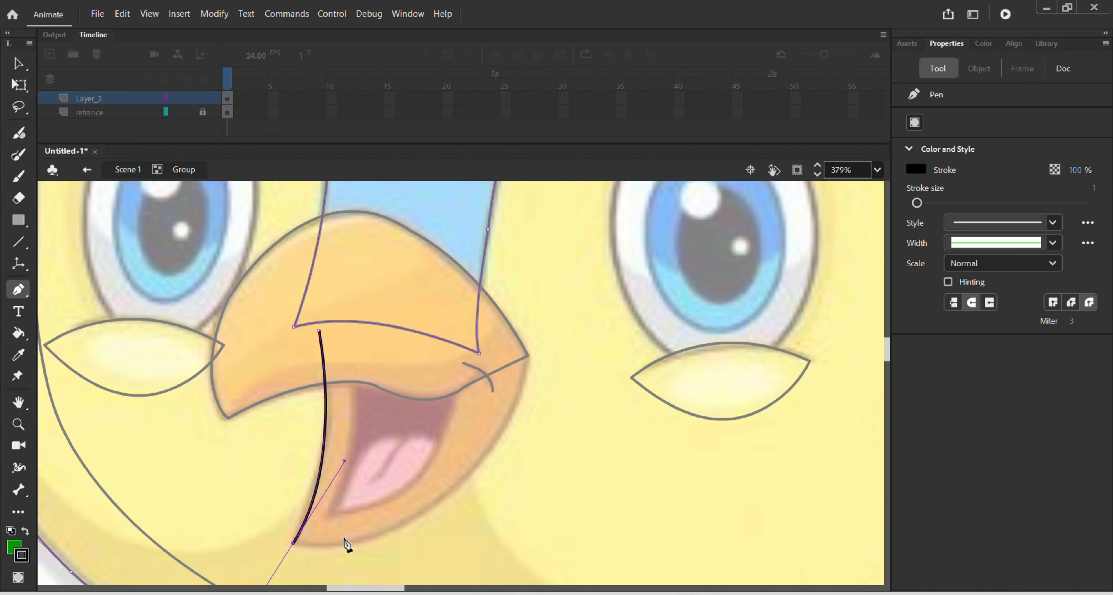
left_click(293, 543)
mouse_move(527, 354)
left_mouse_down()
mouse_move(547, 177)
mouse_move(573, 149)
mouse_move(569, 161)
left_mouse_up()
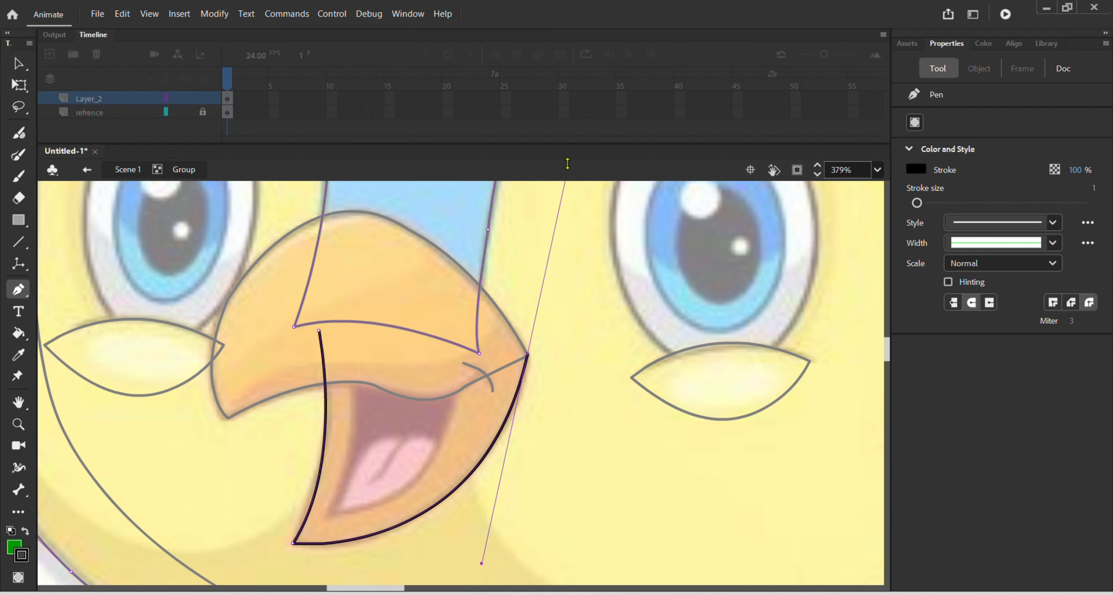
left_click(528, 354)
left_click(319, 332)
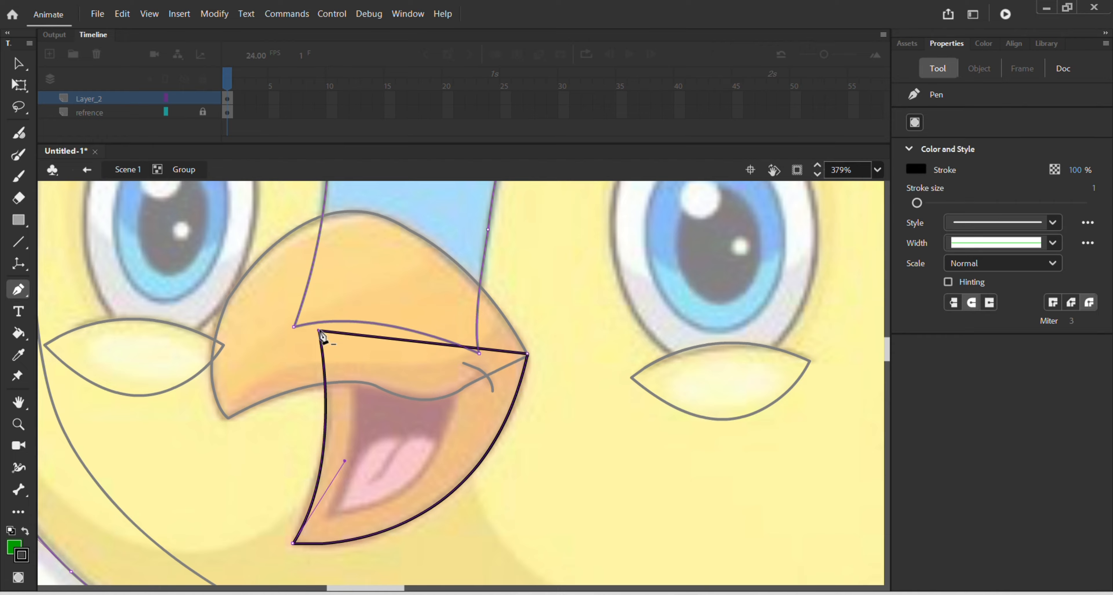
Step: Bend the lower beak's straight top edge upward into an arch behind the upper beak, and leave the group
key("v")
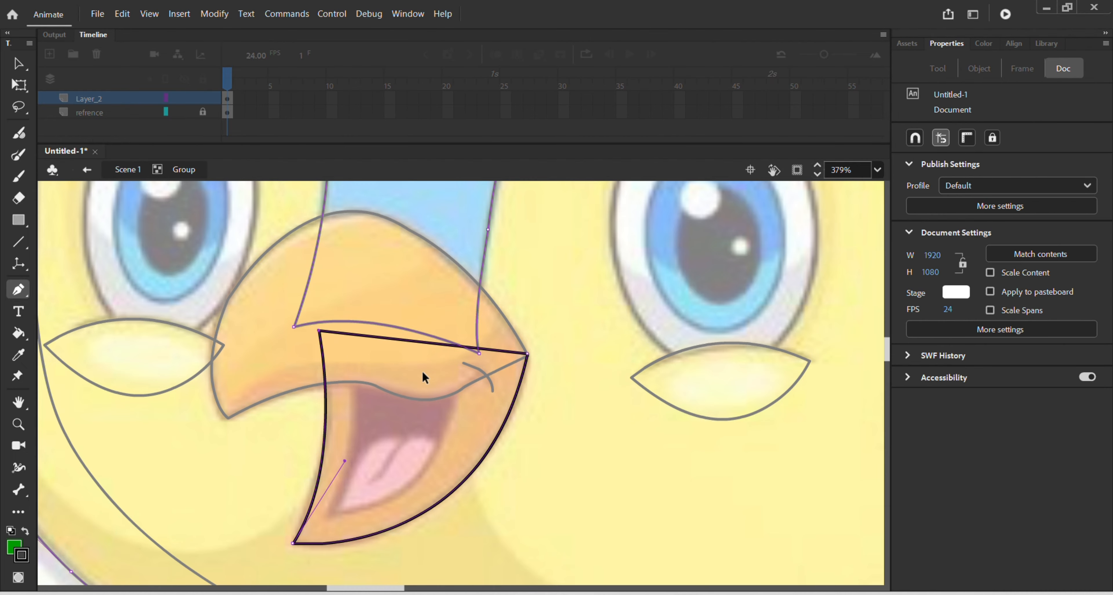
left_click_drag(423, 341, 424, 316)
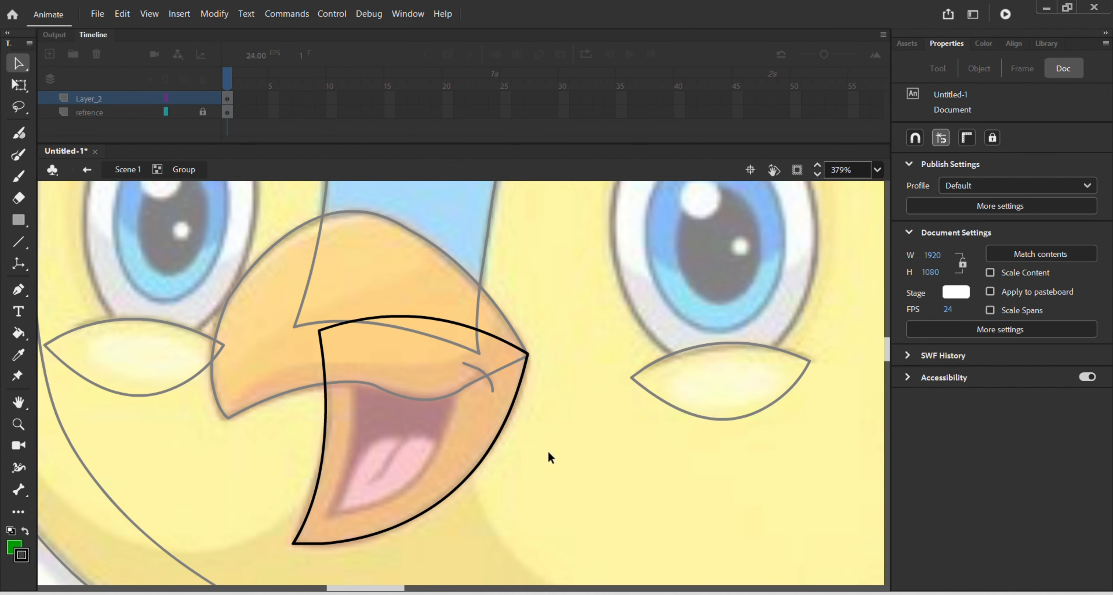
double_click(610, 470)
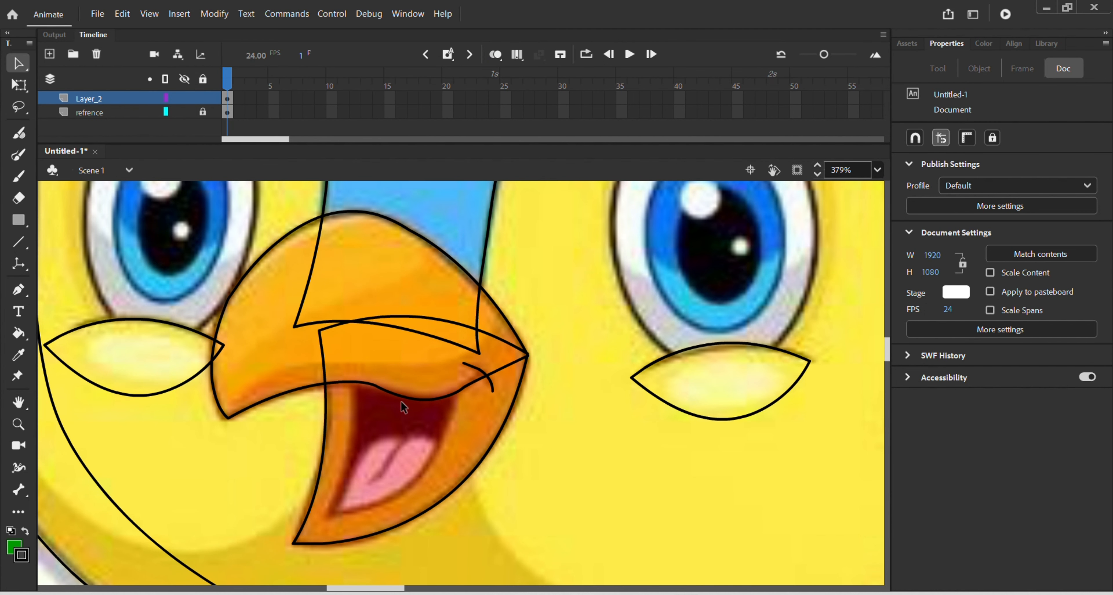
Step: In a new group, trace the mouth opening inside the lower beak with the Pen tool and close it with a straight top edge
key("ctrl+g")
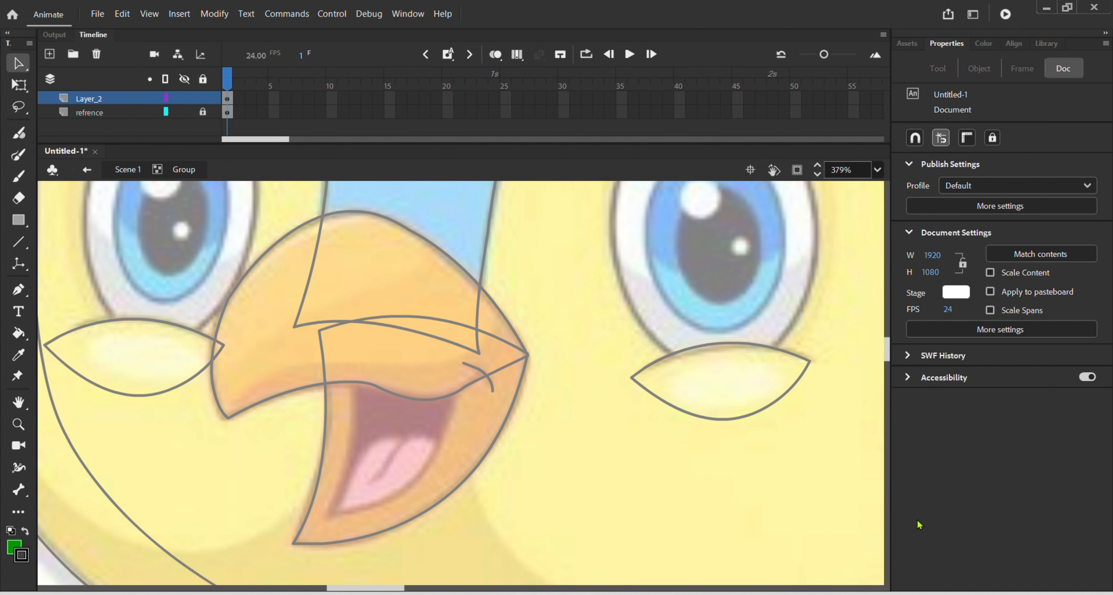
key("p")
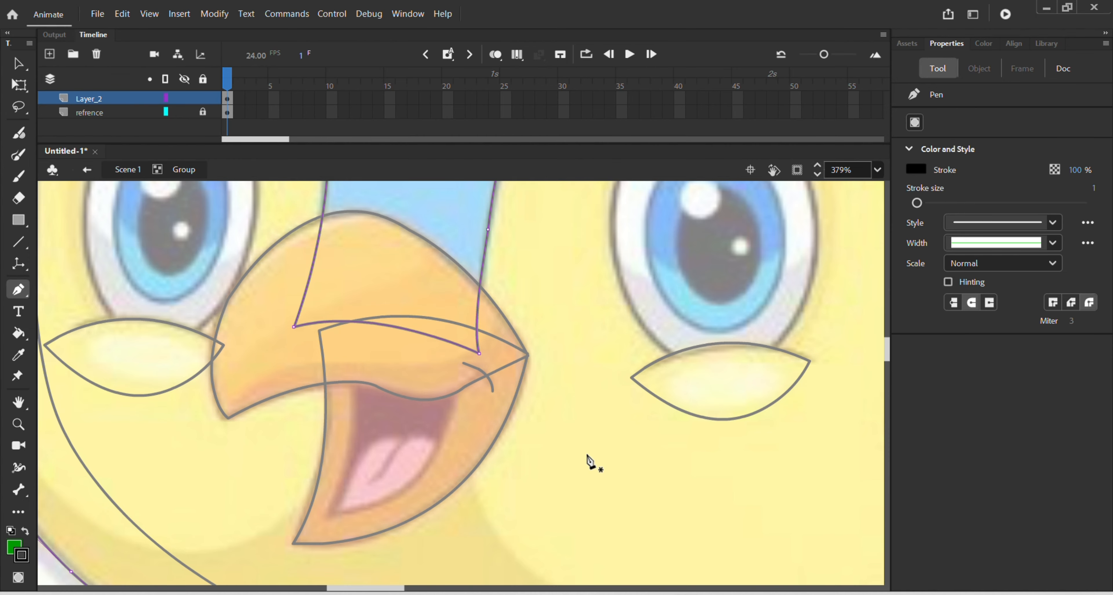
left_click(355, 350)
left_click_drag(327, 513, 289, 562)
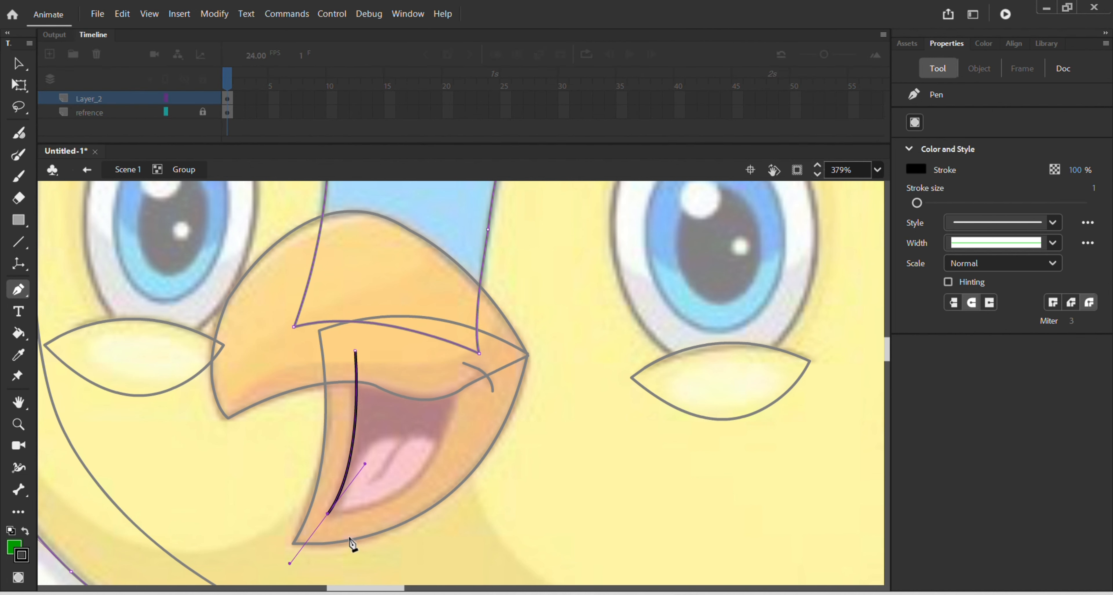
left_click(328, 513)
key("ctrl+z")
left_click_drag(463, 363, 475, 215)
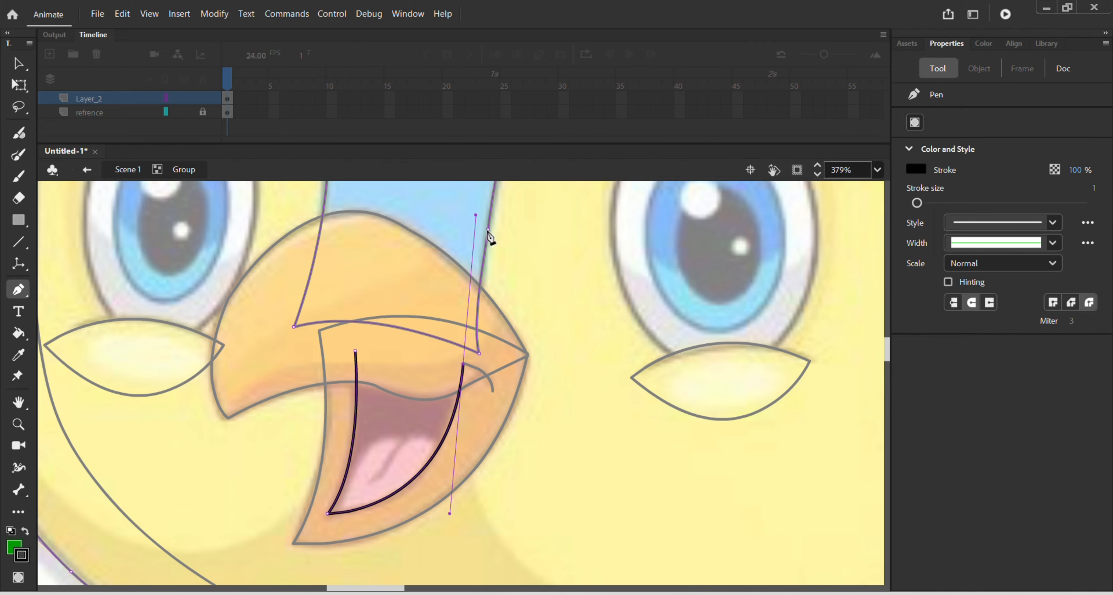
left_click(463, 363)
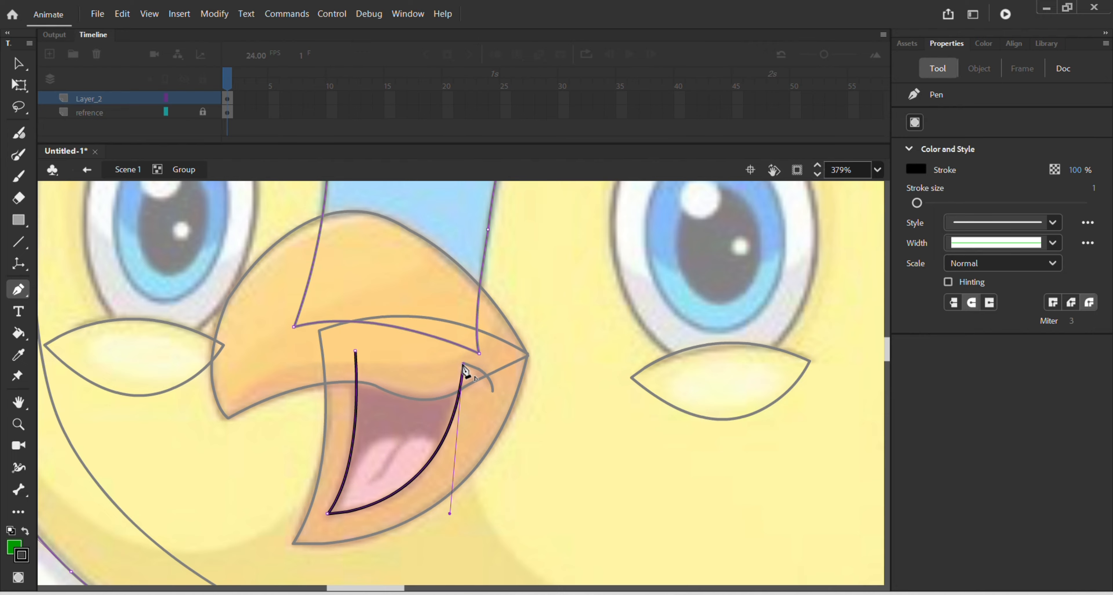
left_click(355, 352)
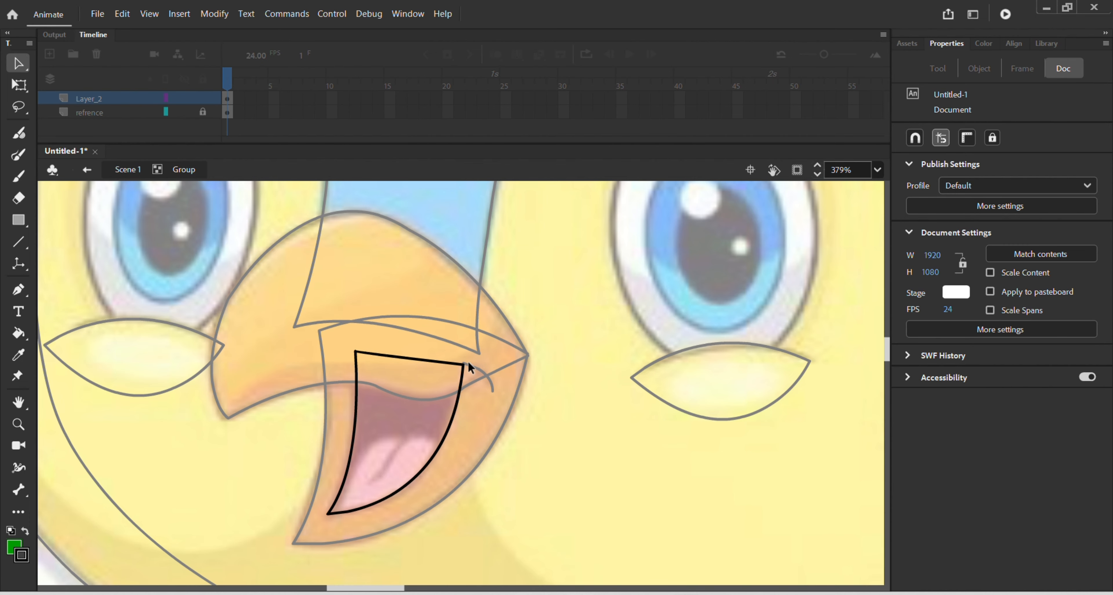
Step: Reshape the mouth opening's top edge by raising its right corner slightly, leave the group, and check that lower beak and mouth select separately
left_click_drag(464, 362, 461, 349)
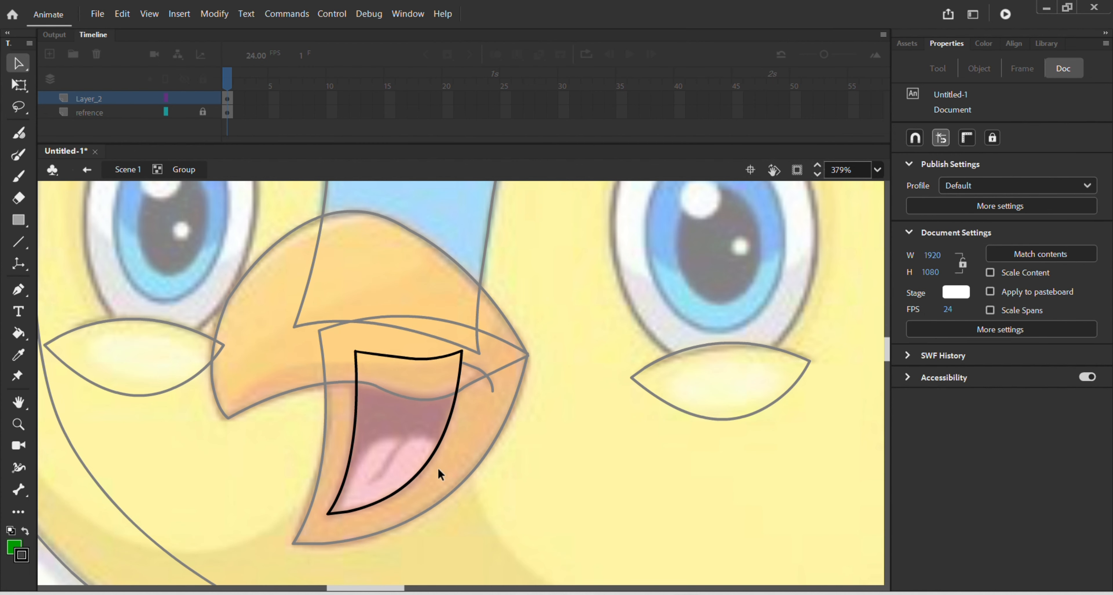
double_click(557, 460)
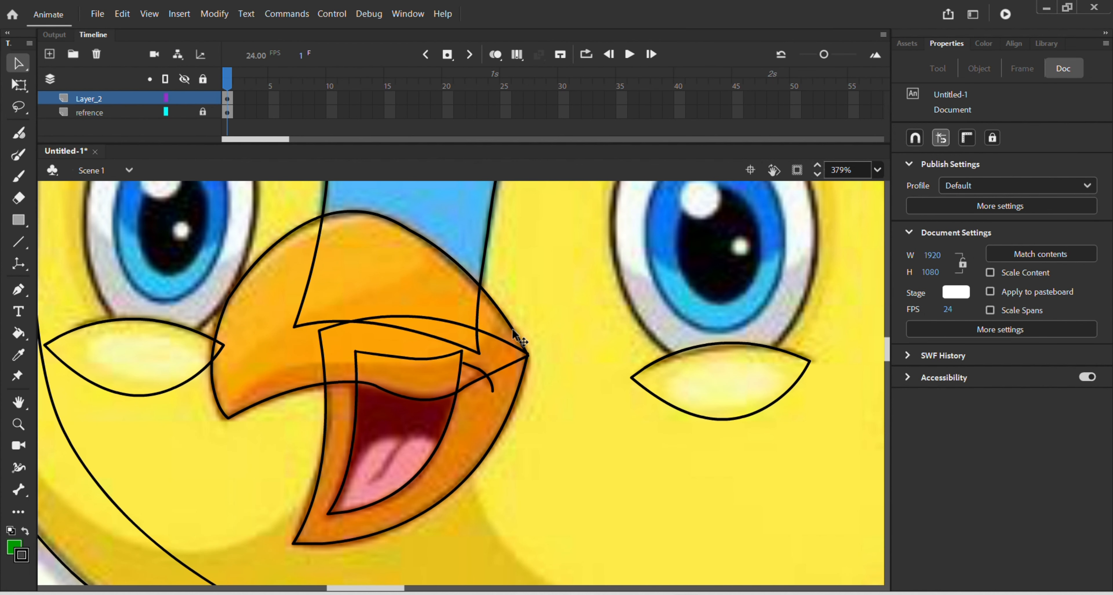
left_click(518, 396)
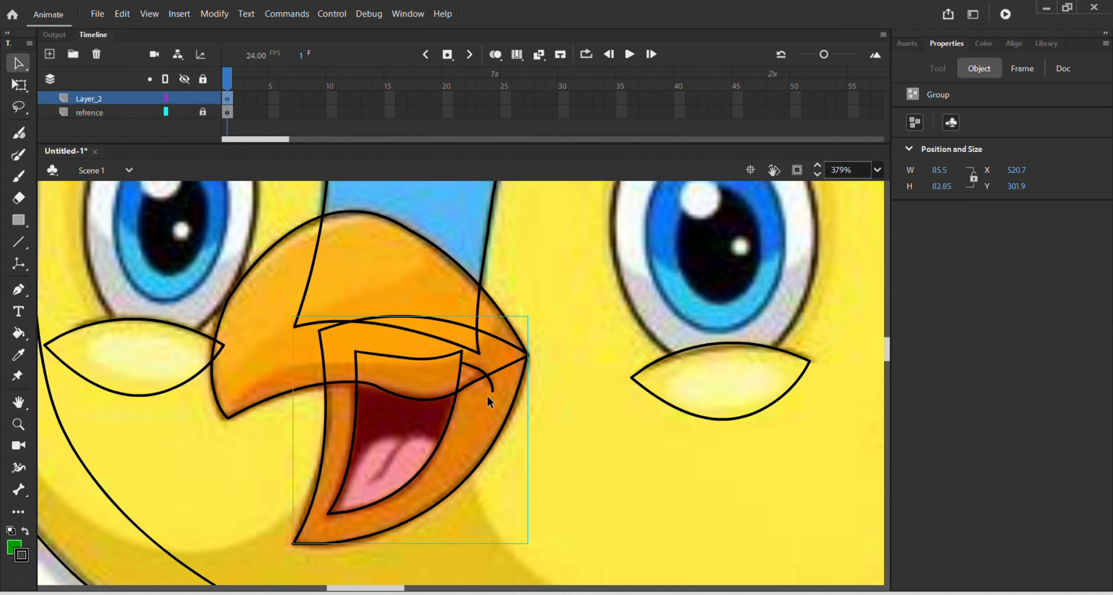
left_click(449, 419)
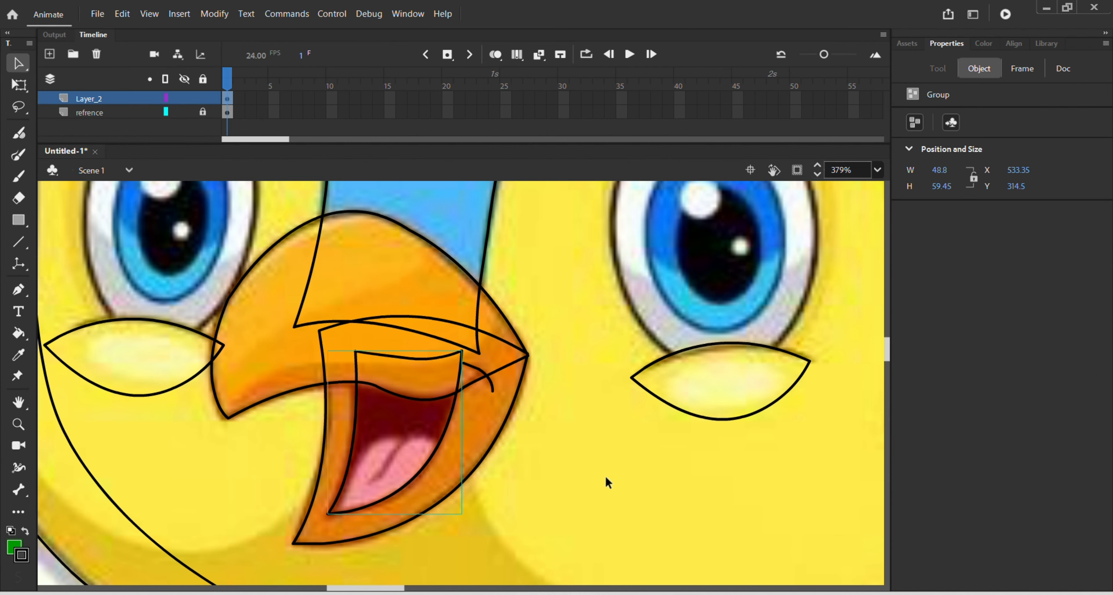
Step: In another new group, trace the tongue's left lobe from its lower tip up to the central notch with the Pen tool
double_click(750, 562)
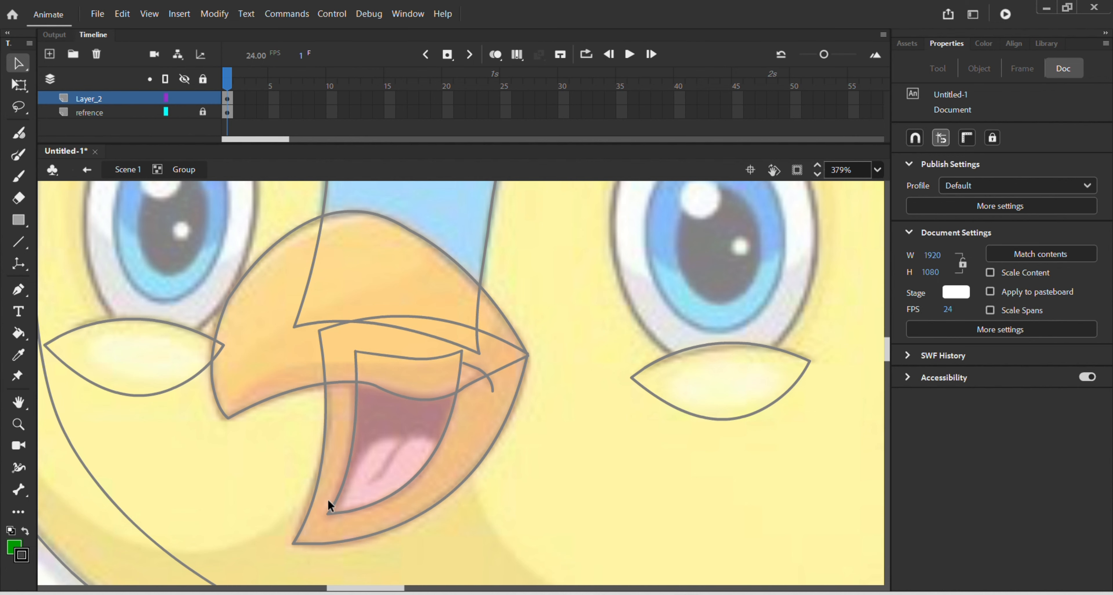
scroll(327, 498, "up", 1)
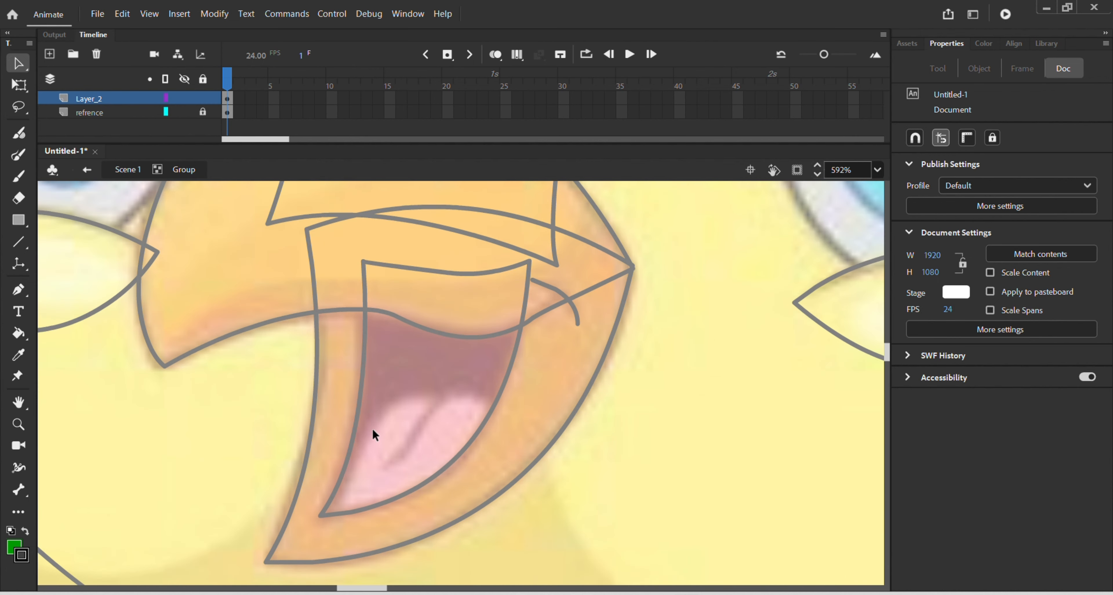
key("p")
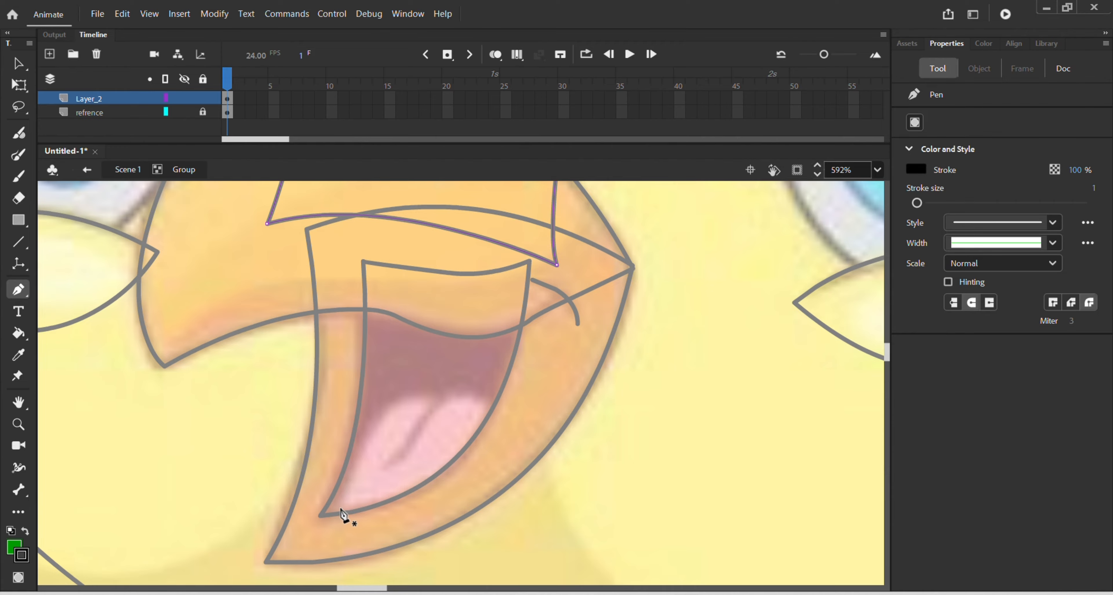
left_click(339, 503)
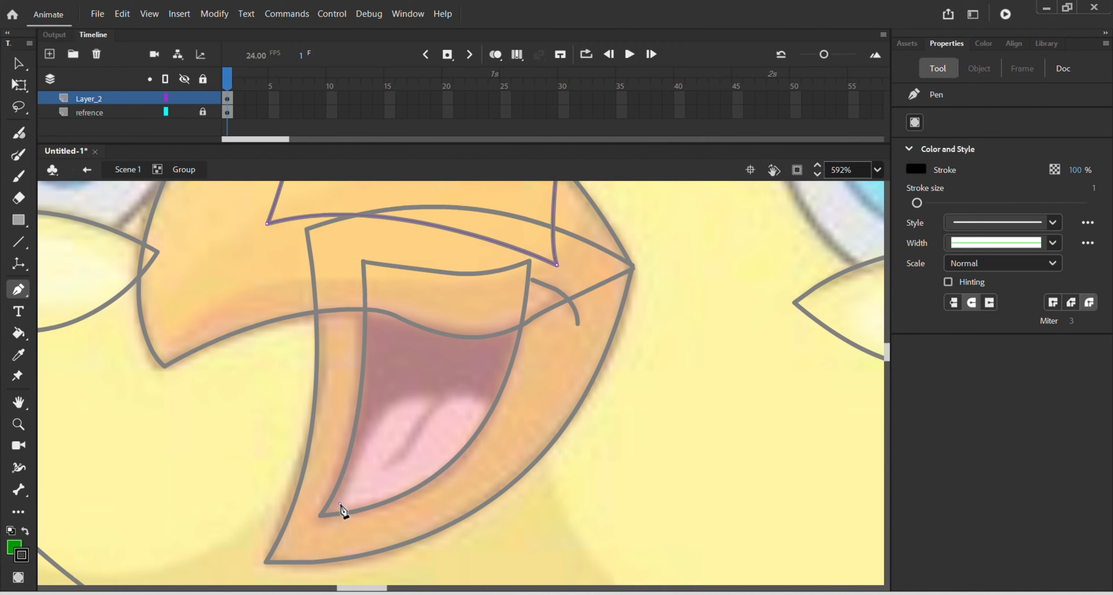
left_click_drag(431, 395, 497, 416)
left_click(432, 397)
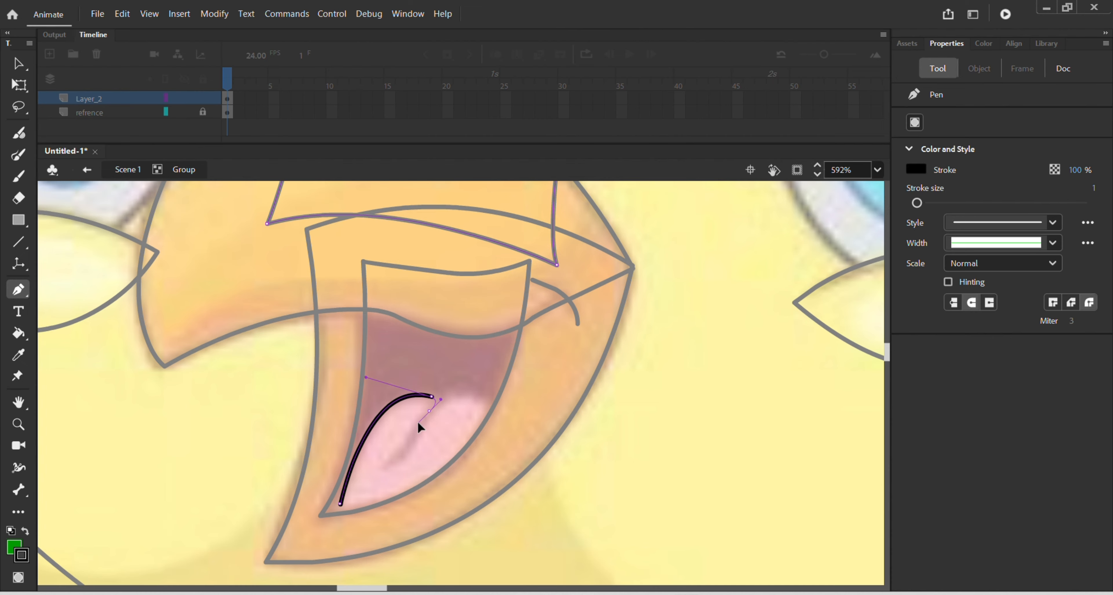
Step: Trace the tongue's notch and right lobe, close the outline with a curve along the mouth's lower edge, and leave the group
left_click_drag(418, 421, 415, 421)
left_click(430, 411)
mouse_move(490, 408)
left_mouse_down()
mouse_move(499, 435)
mouse_move(512, 436)
left_mouse_up()
left_click_drag(340, 503, 249, 490)
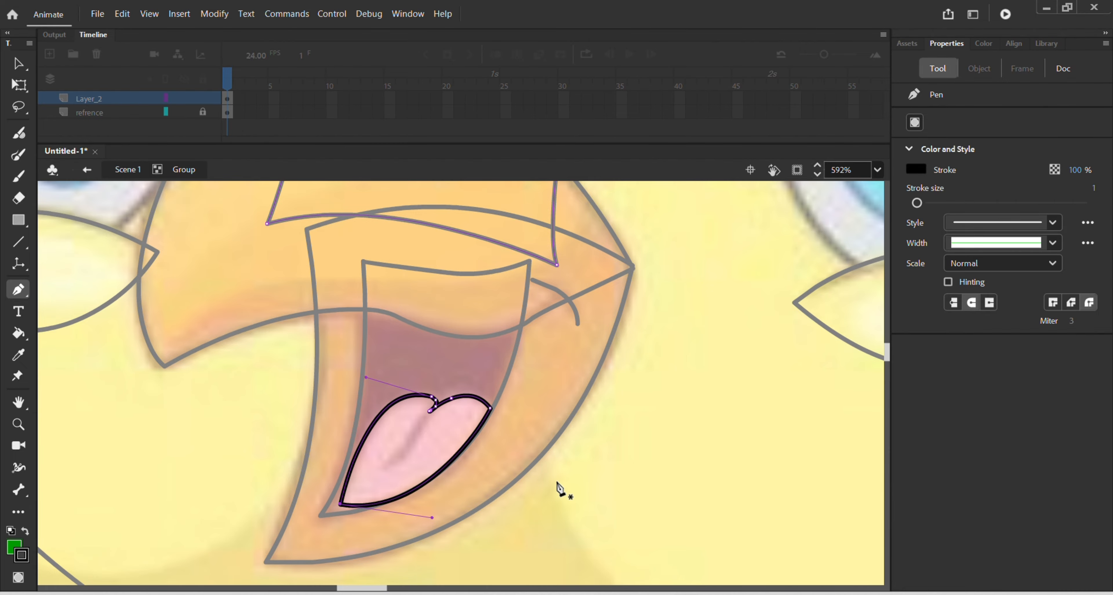
key("v")
double_click(585, 424)
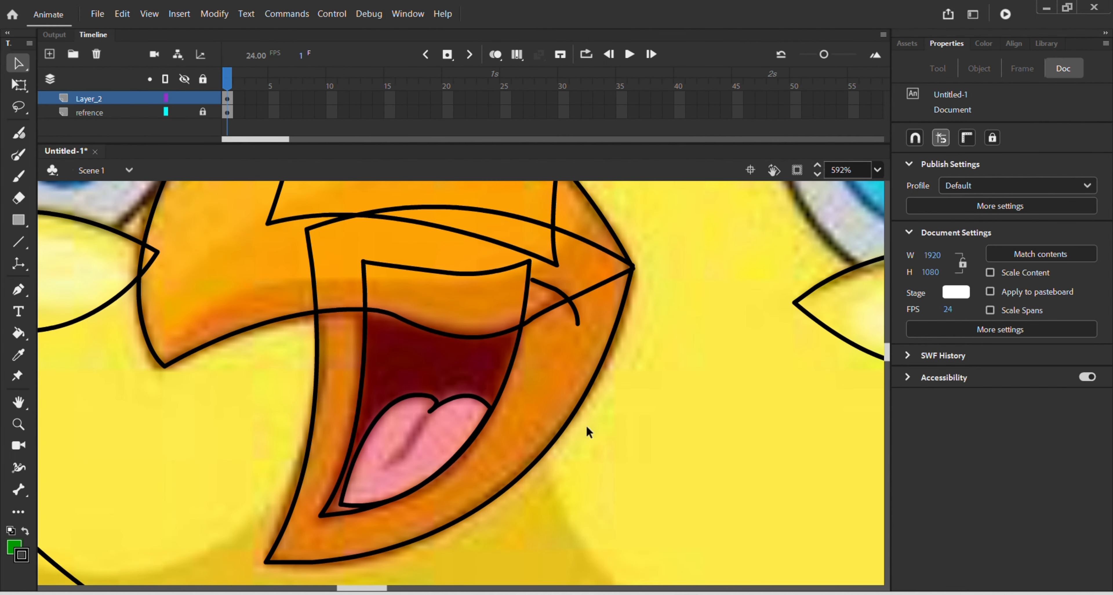
Step: Select all the traced head, face, crest, eyelid, beak and mouth groups and move them together to the blank area beside the reference bird
scroll(524, 422, "down", 5)
scroll(524, 422, "down", 4)
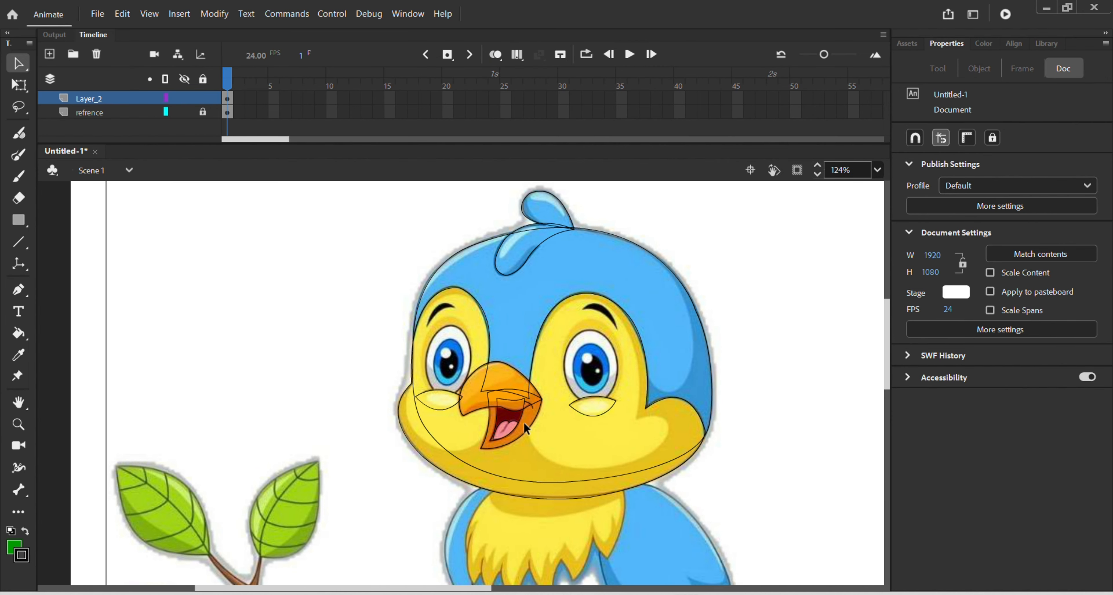
left_click_drag(392, 231, 784, 534)
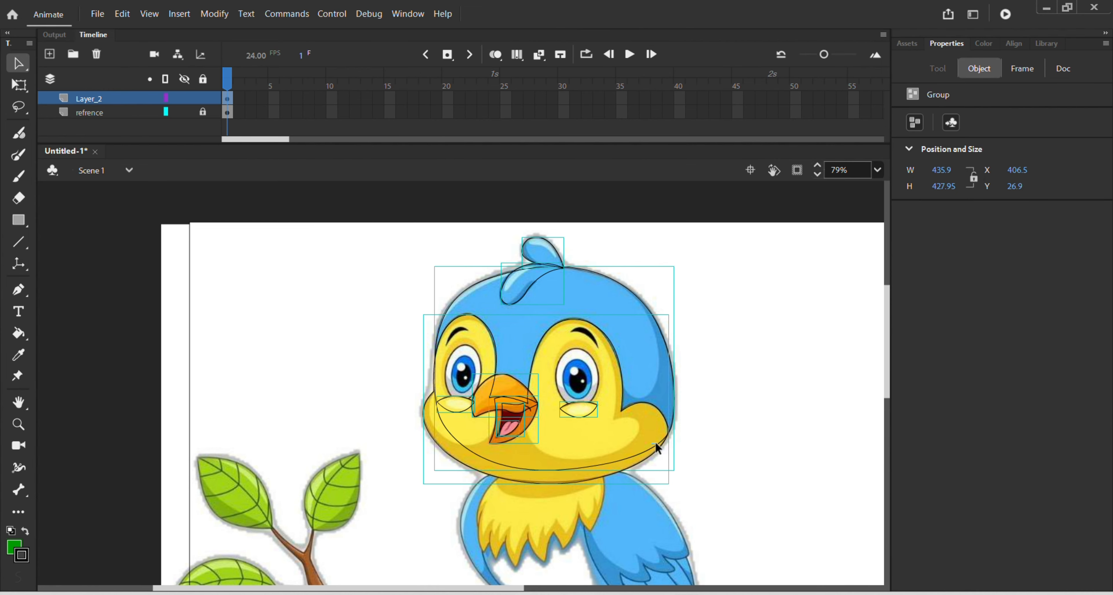
left_click_drag(664, 443, 814, 442)
scroll(655, 439, "down", 1)
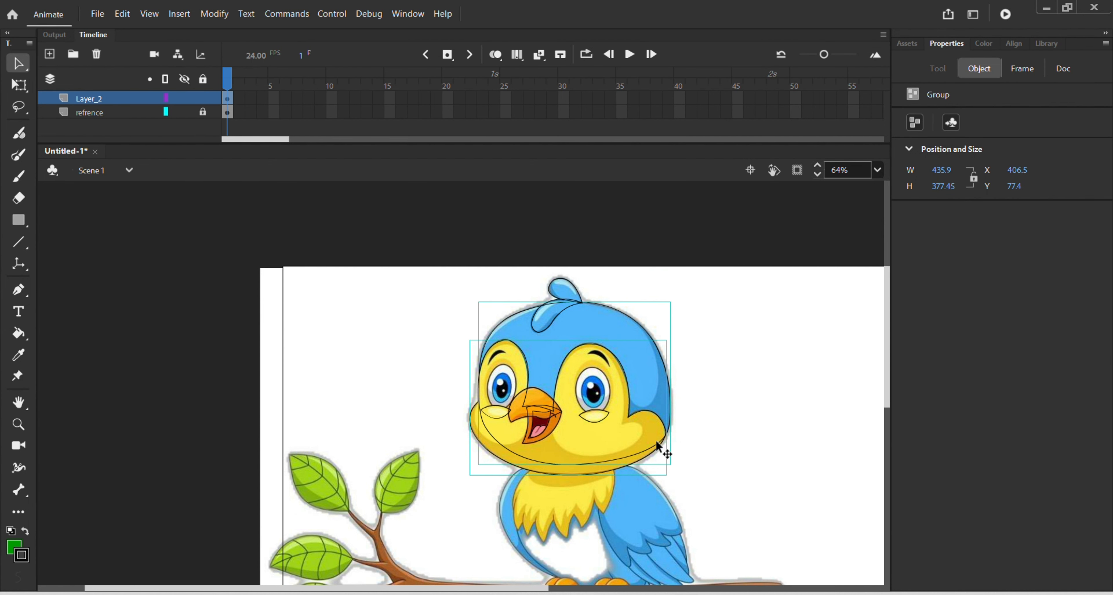
left_click_drag(700, 447, 474, 386)
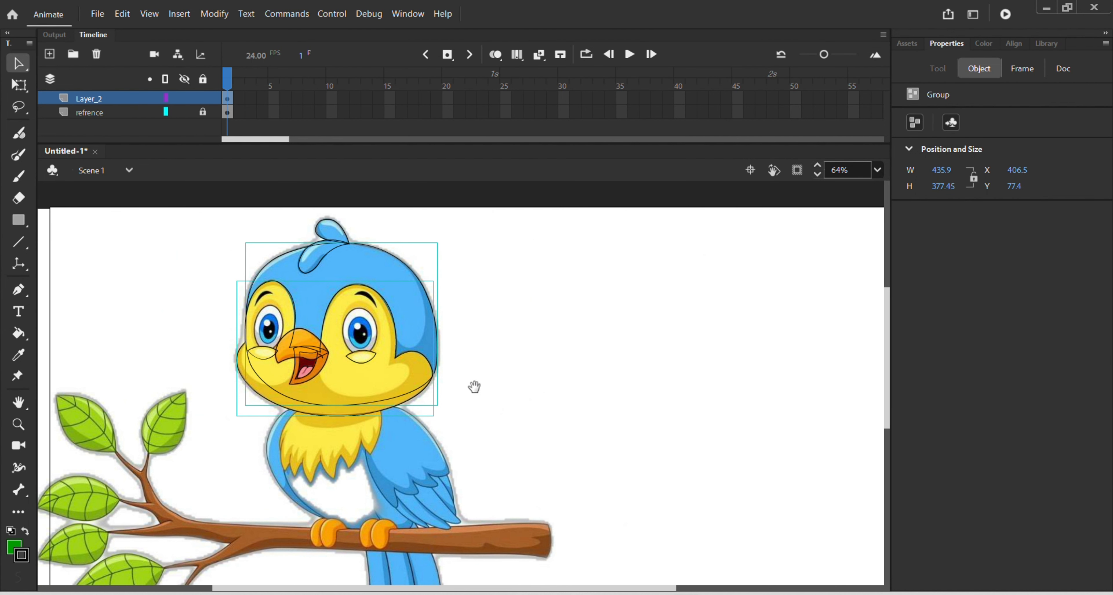
left_click(476, 371)
left_click_drag(179, 214, 516, 470)
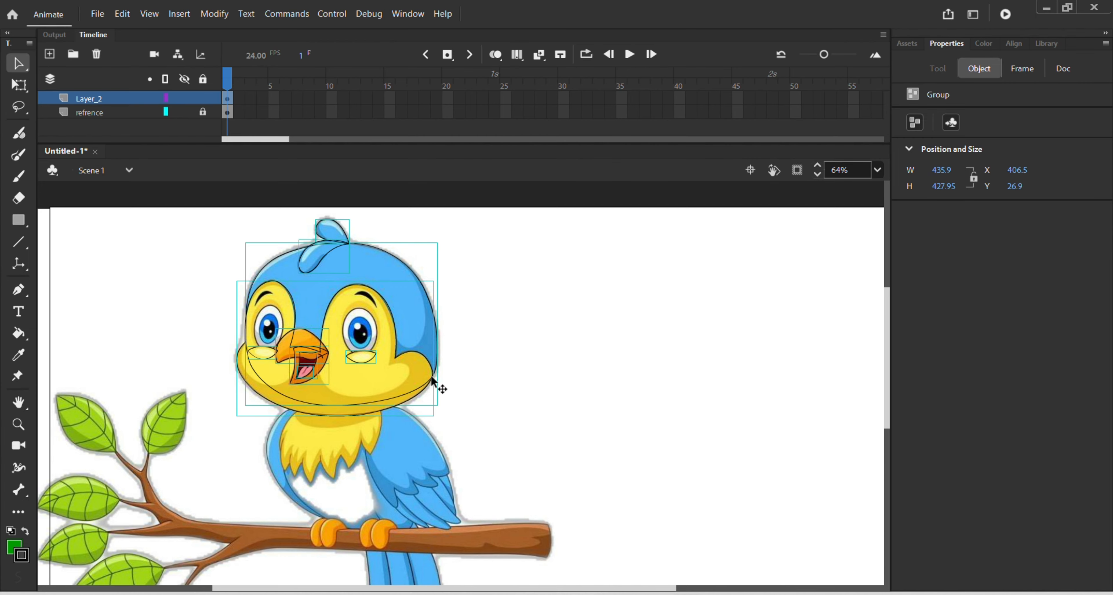
left_click_drag(434, 377, 705, 377)
left_click(464, 377)
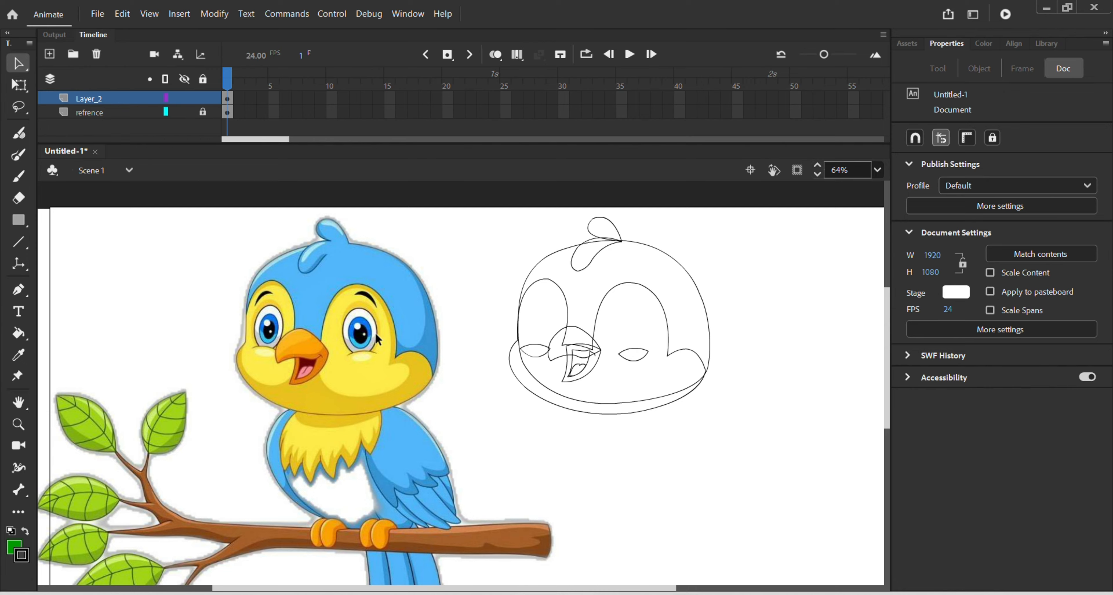
Step: Sample the head's blue from the reference bird, fill the traced head shape inside its group with it, and leave the group
key("i")
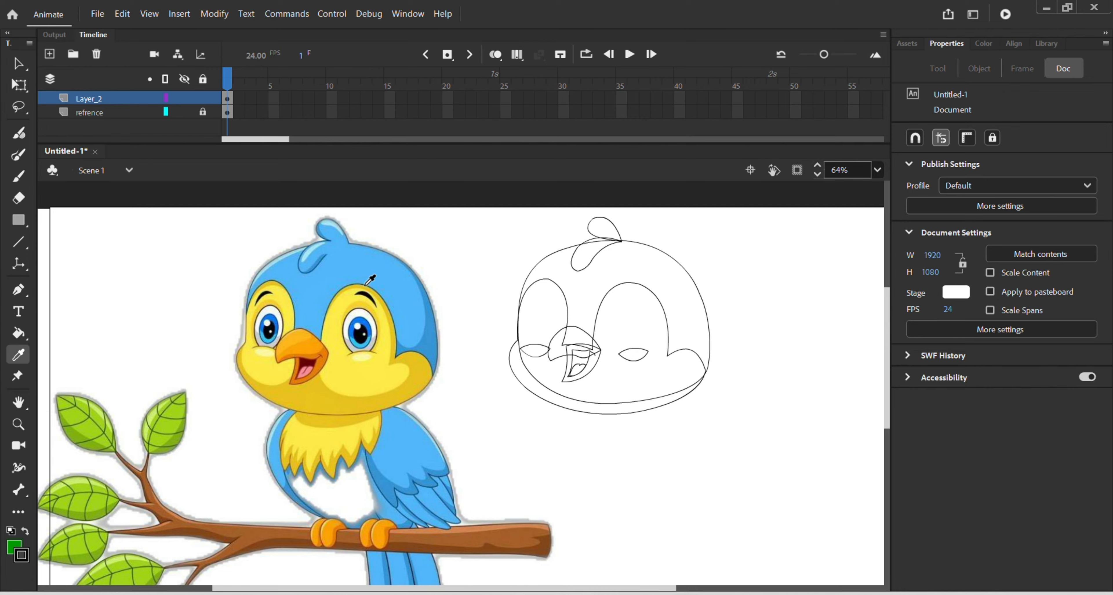
left_click(366, 279)
key("v")
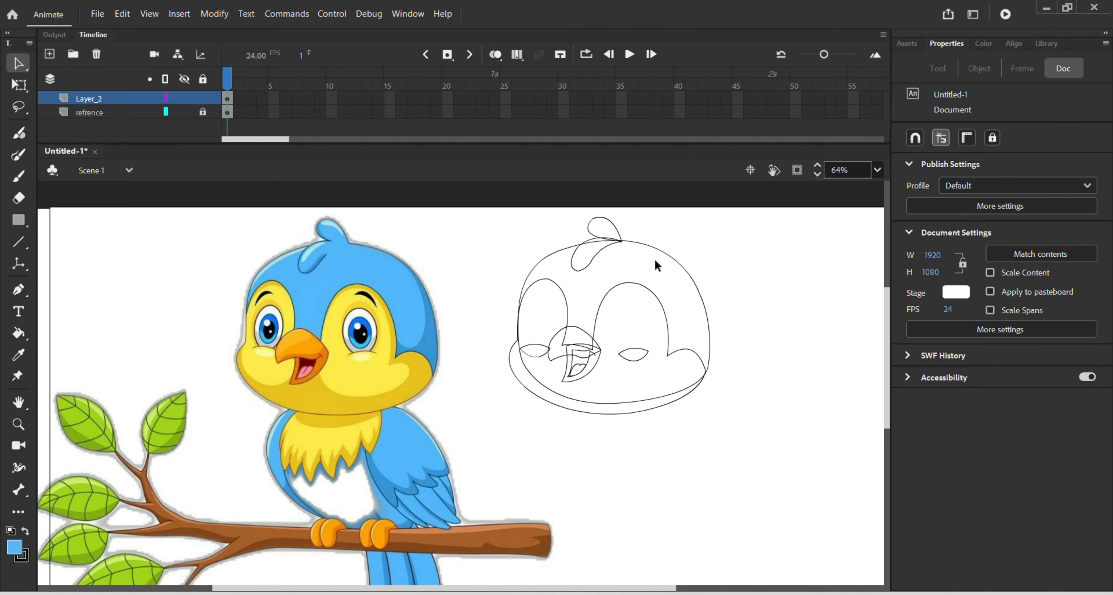
key("k")
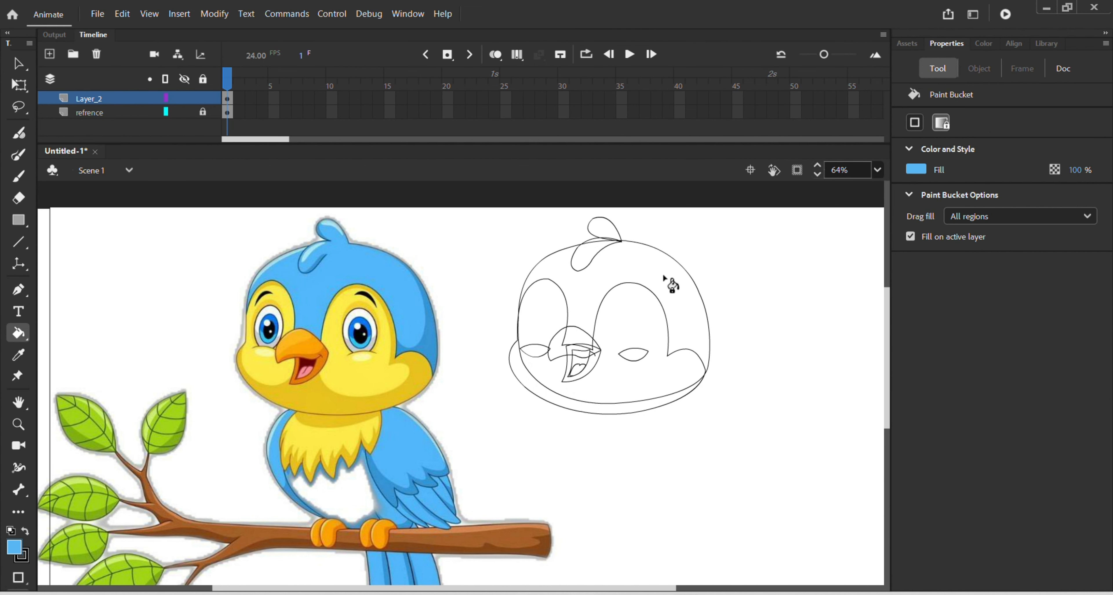
key("v")
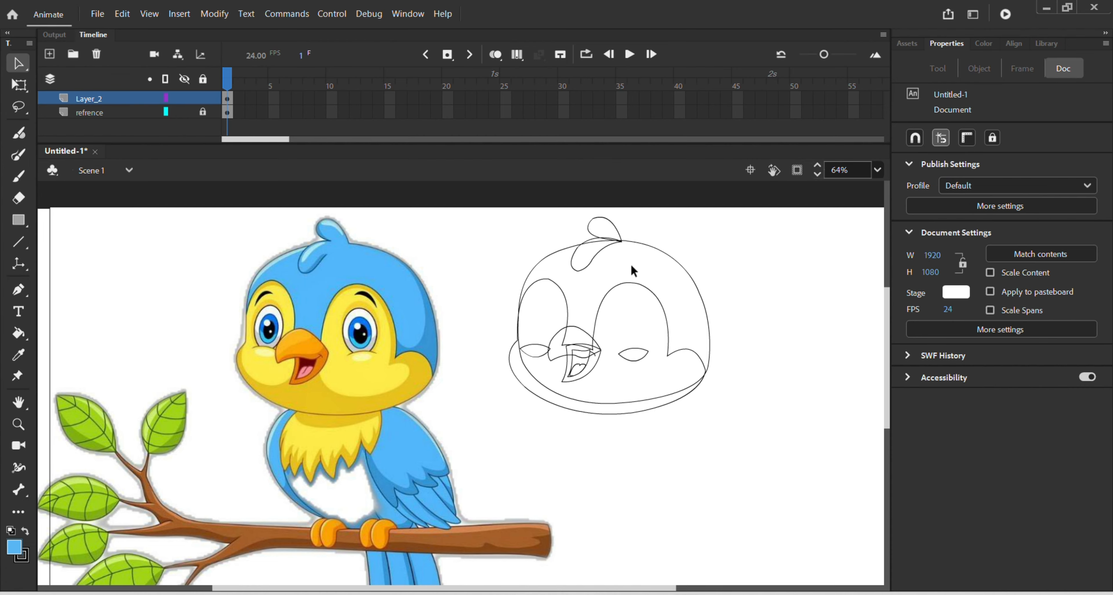
left_click(630, 243)
double_click(630, 241)
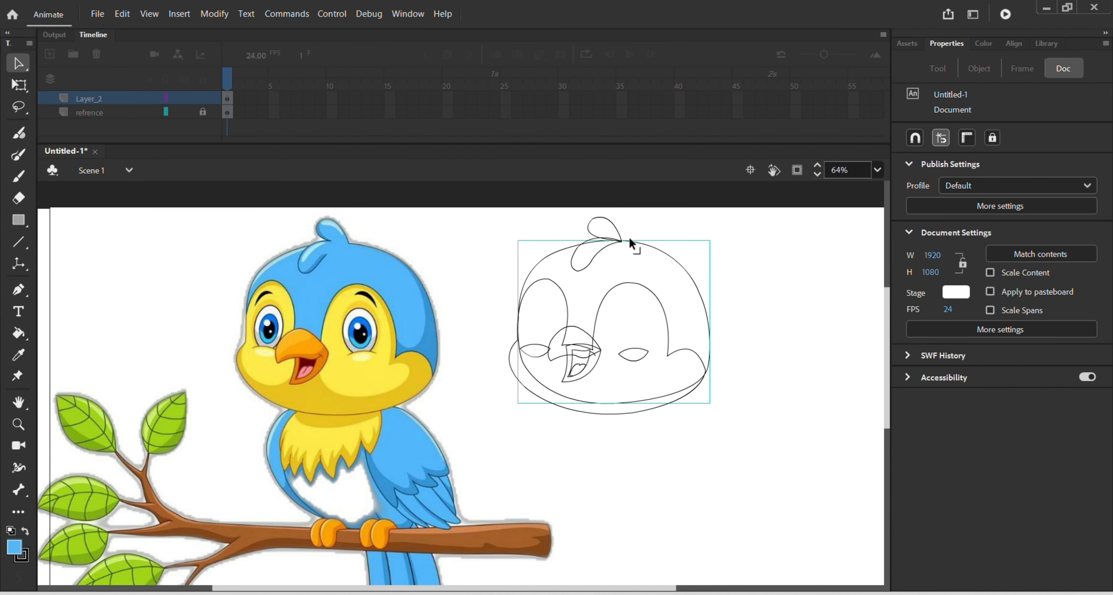
key("k")
left_click(625, 282)
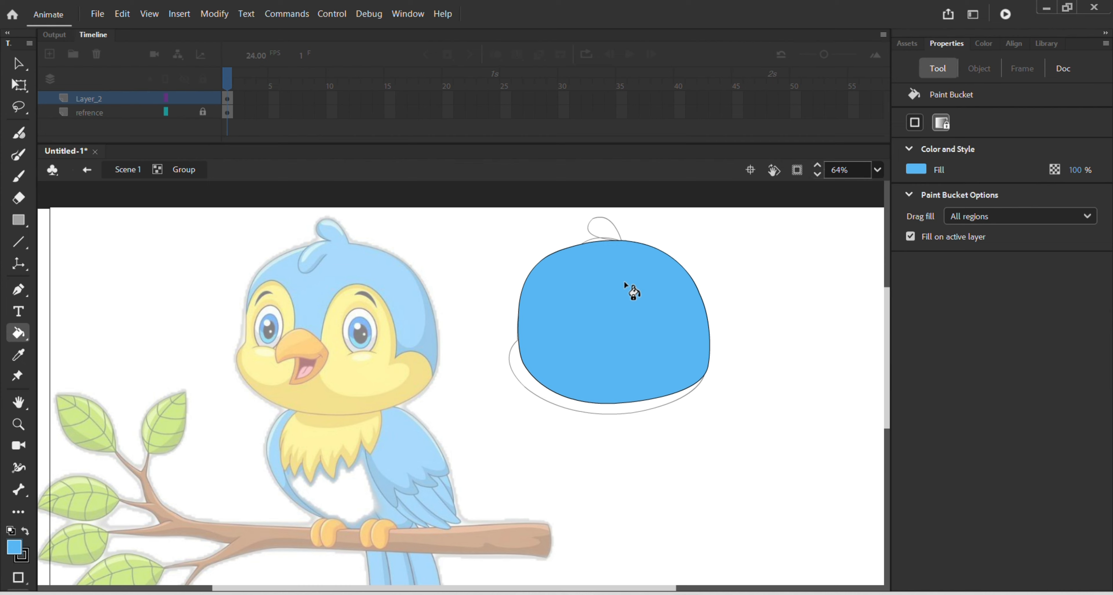
key("v")
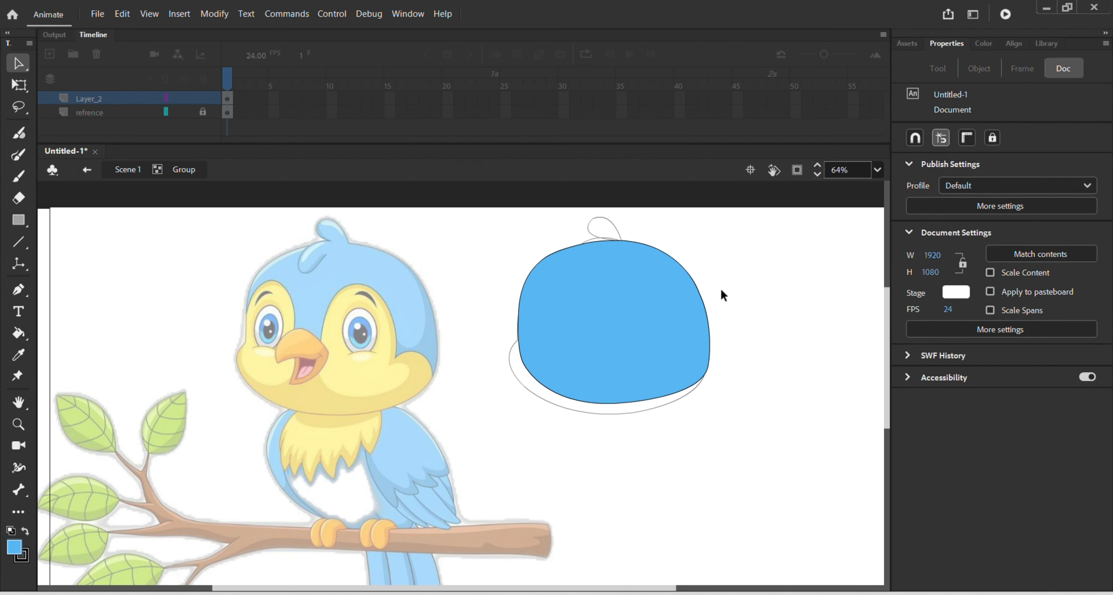
double_click(737, 285)
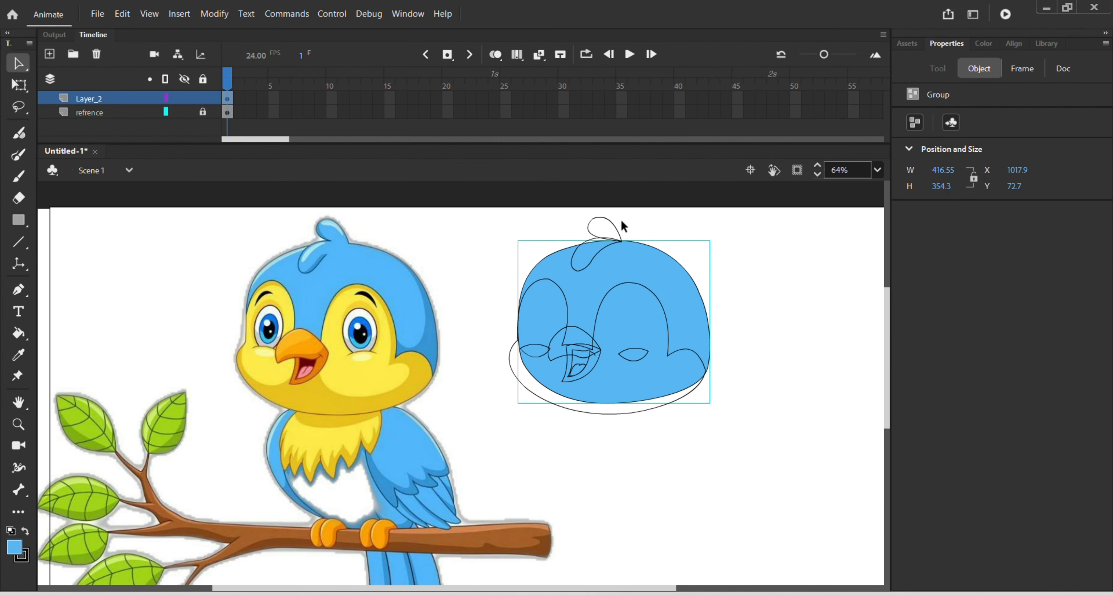
Step: Fill the upper and lower crest feathers with the same blue inside their own groups, leaving each group after filling
double_click(621, 236)
key("k")
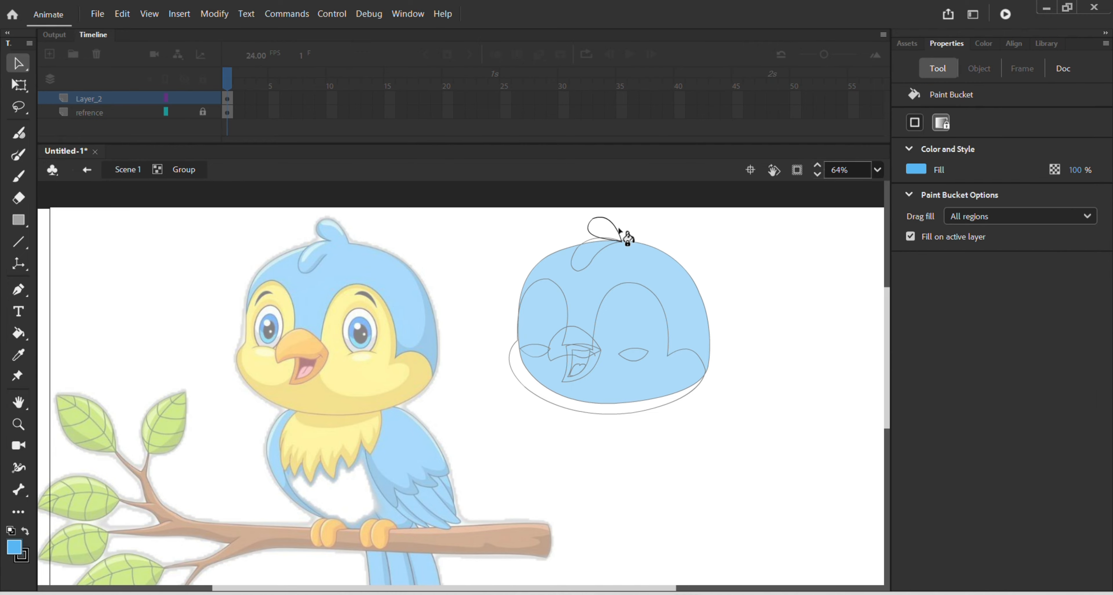
left_click(622, 236)
key("v")
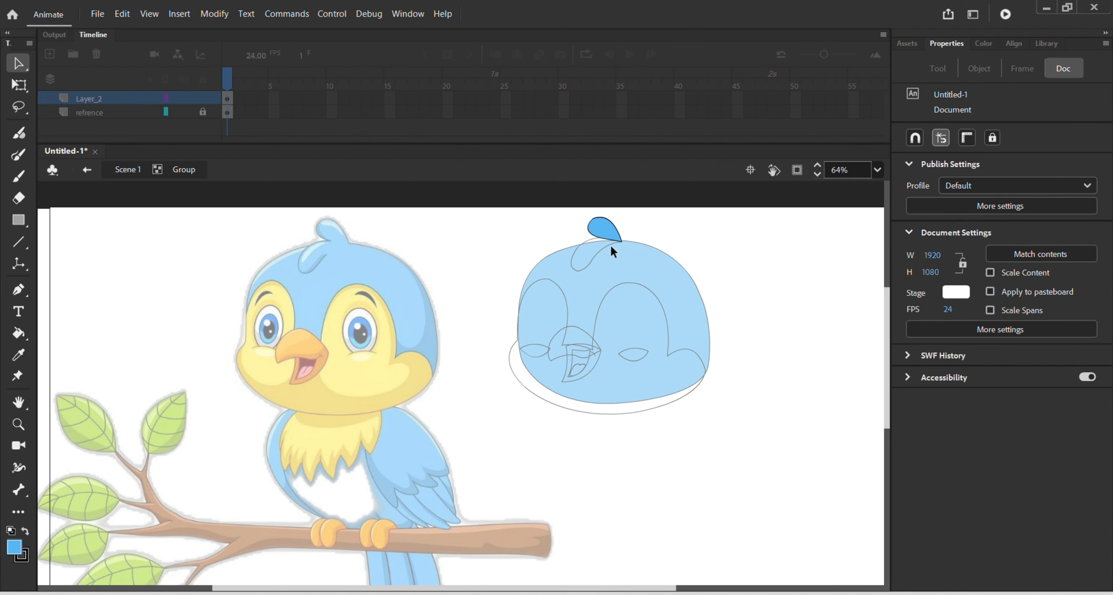
double_click(556, 228)
double_click(582, 246)
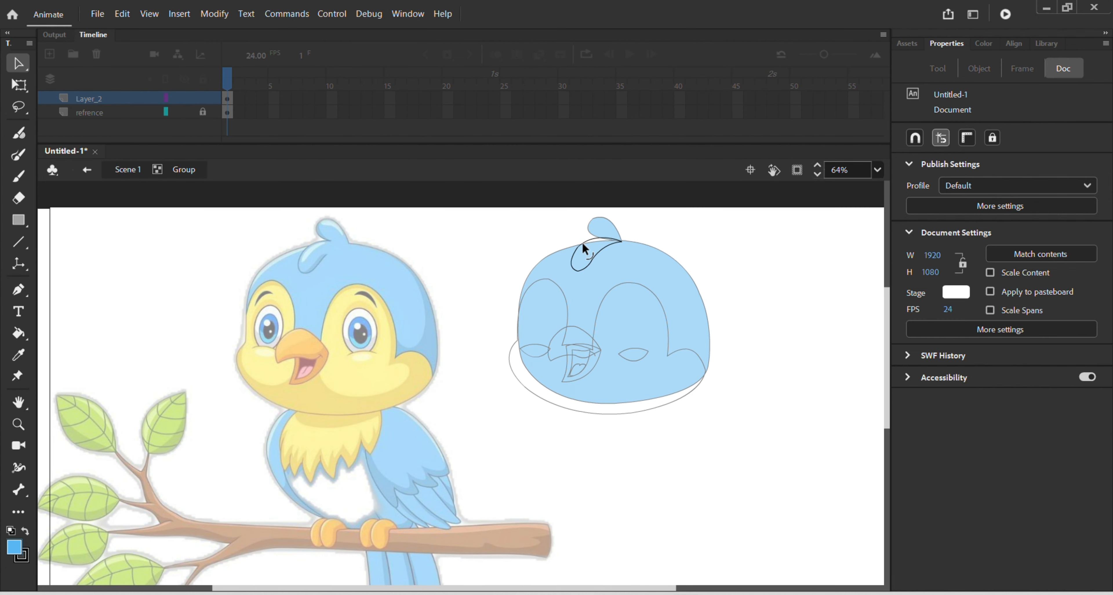
key("k")
key("v")
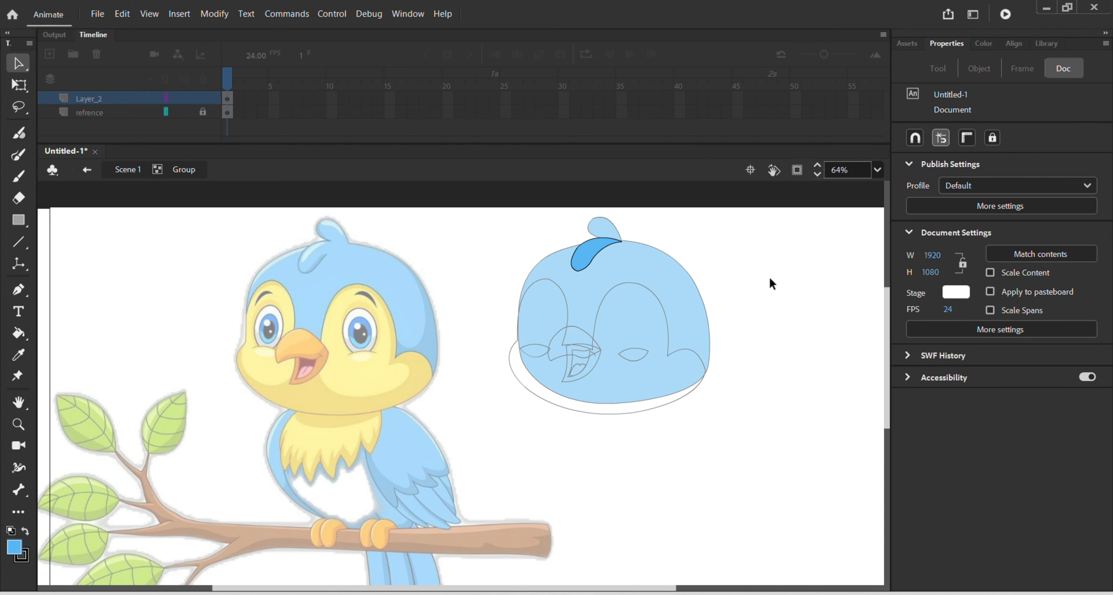
double_click(762, 294)
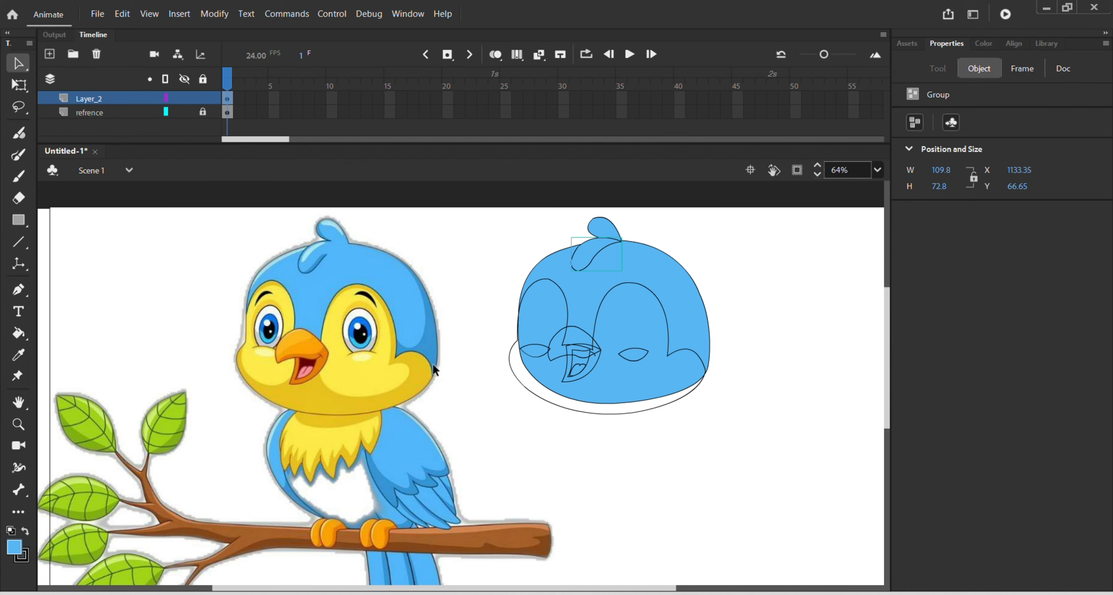
Step: Sample the face's bright yellow from the reference bird, fill the traced face shape inside its group with it, and leave the group
key("i")
left_click(387, 368)
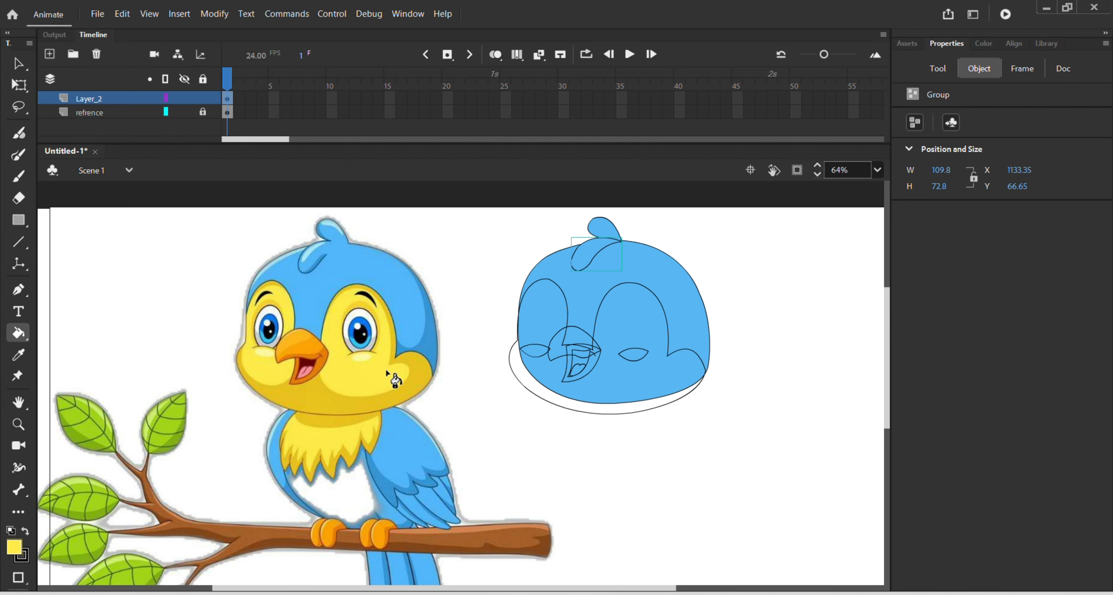
key("v")
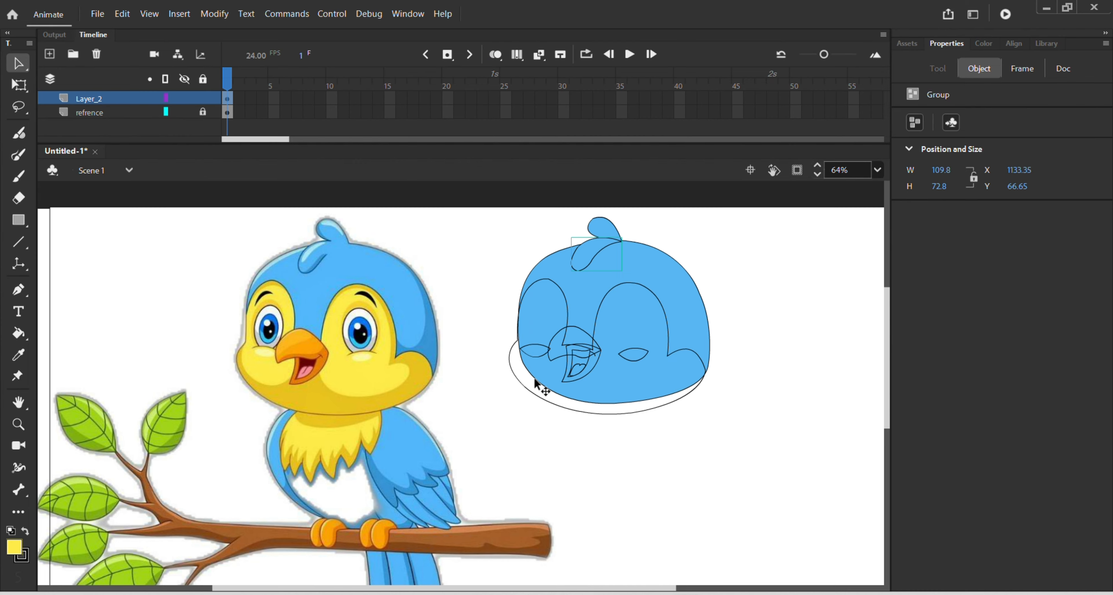
double_click(533, 393)
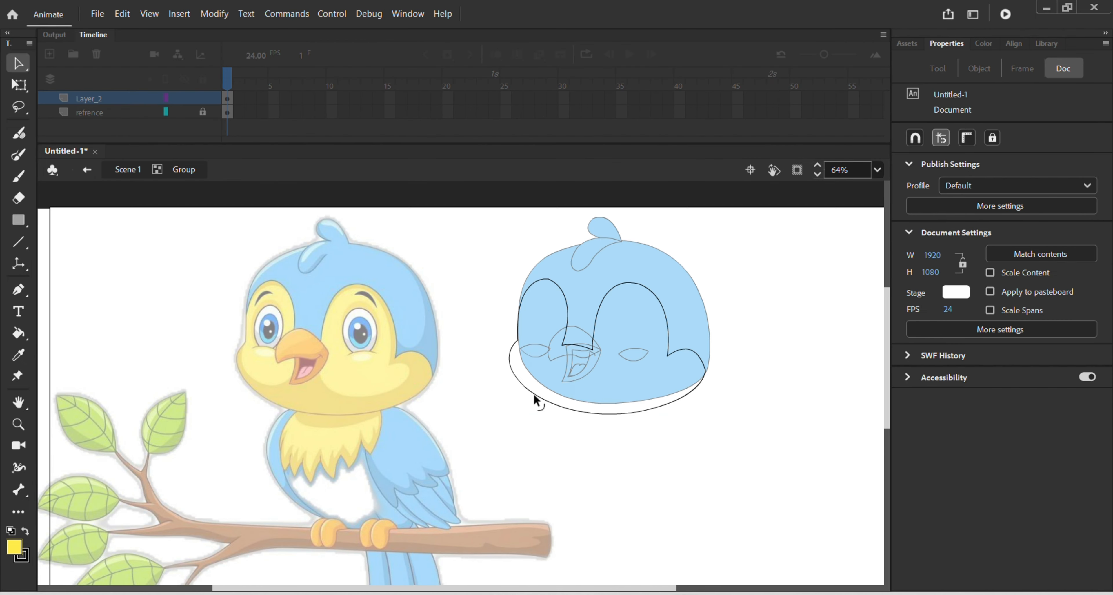
key("k")
left_click(544, 394)
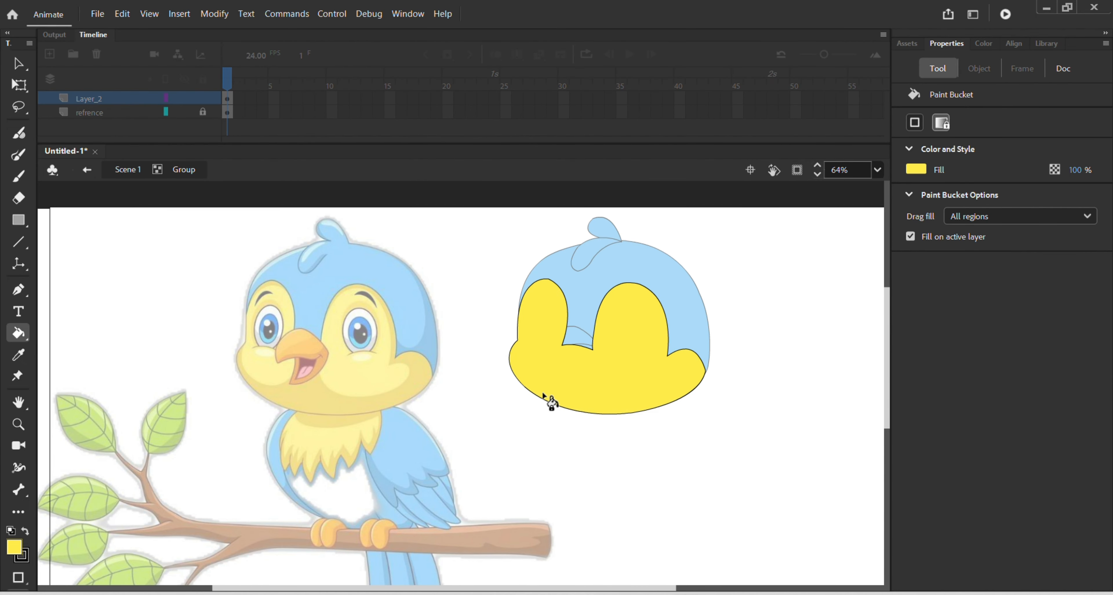
key("v")
double_click(513, 395)
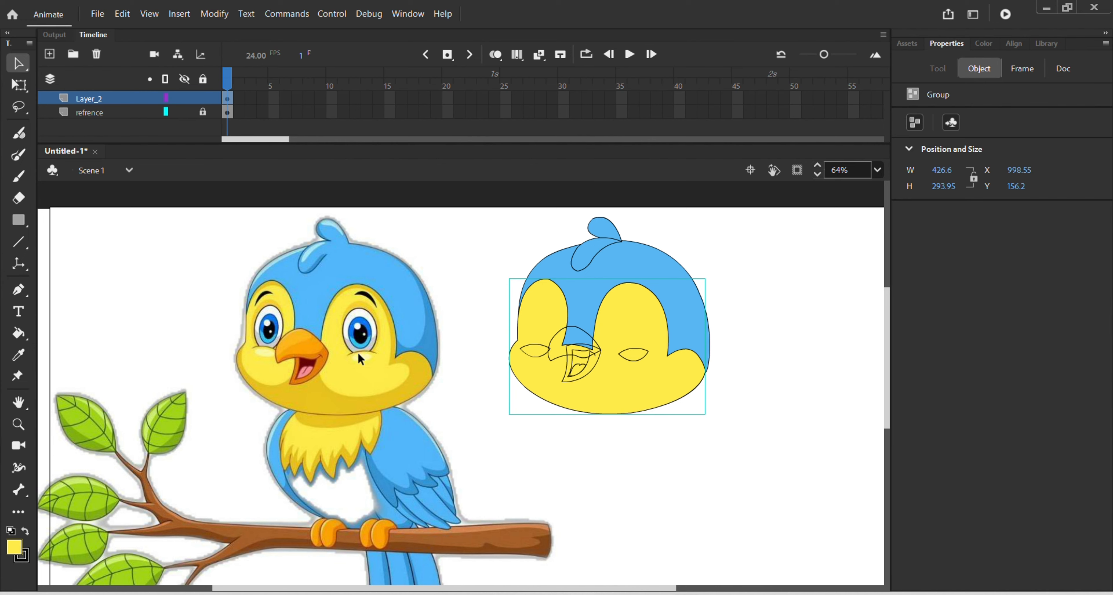
Step: Sample the pale yellow below the reference bird's right eye, fill the left lower eyelid inside its group, and leave the group
scroll(358, 356, "up", 3)
key("i")
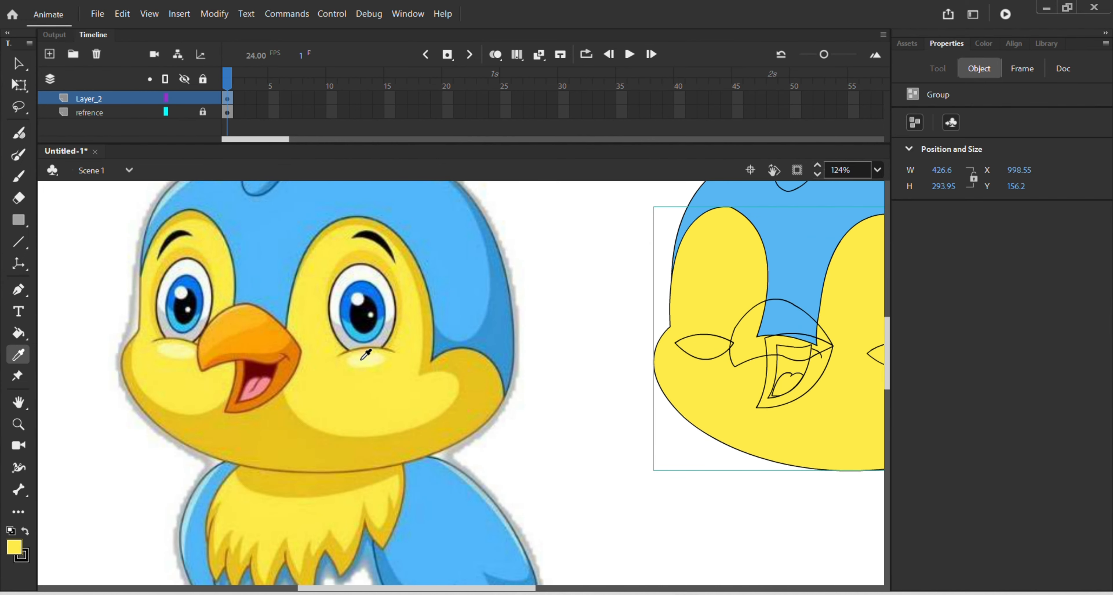
left_click(362, 358)
key("v")
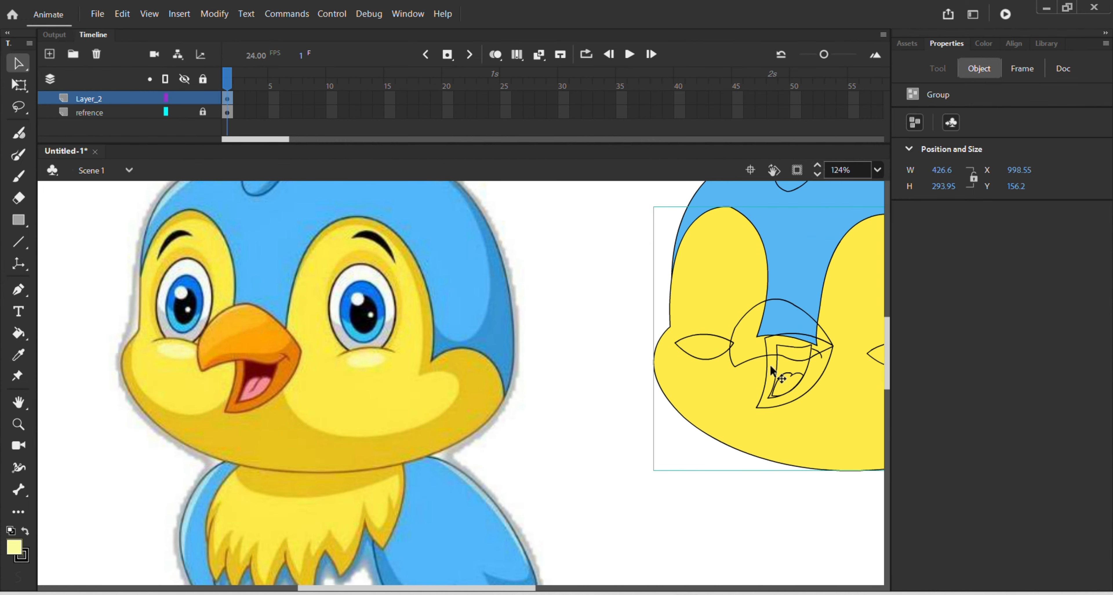
double_click(702, 365)
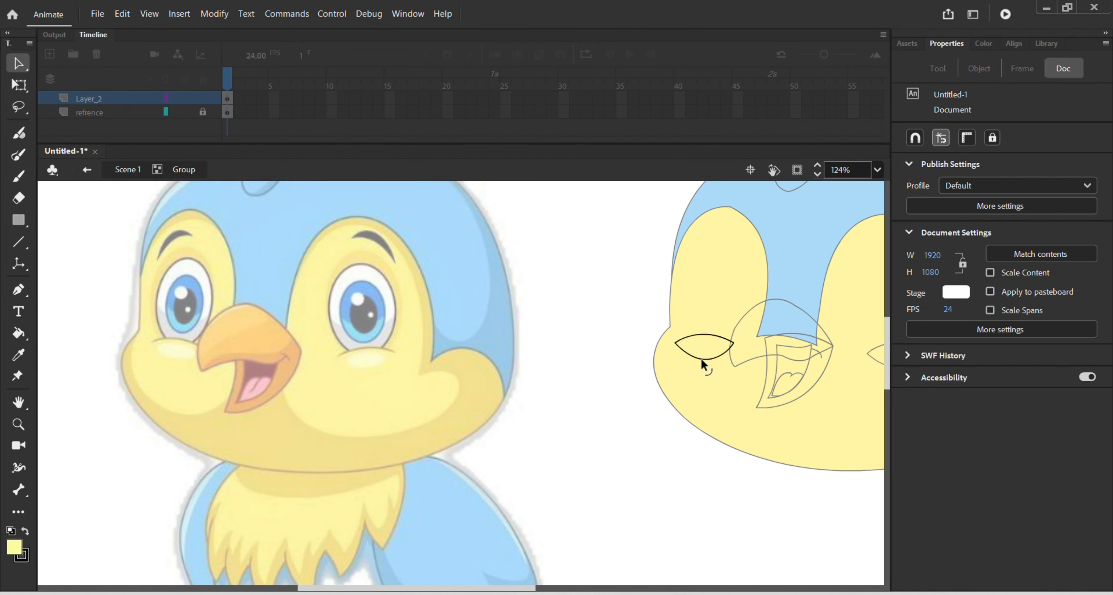
key("k")
left_click(702, 357)
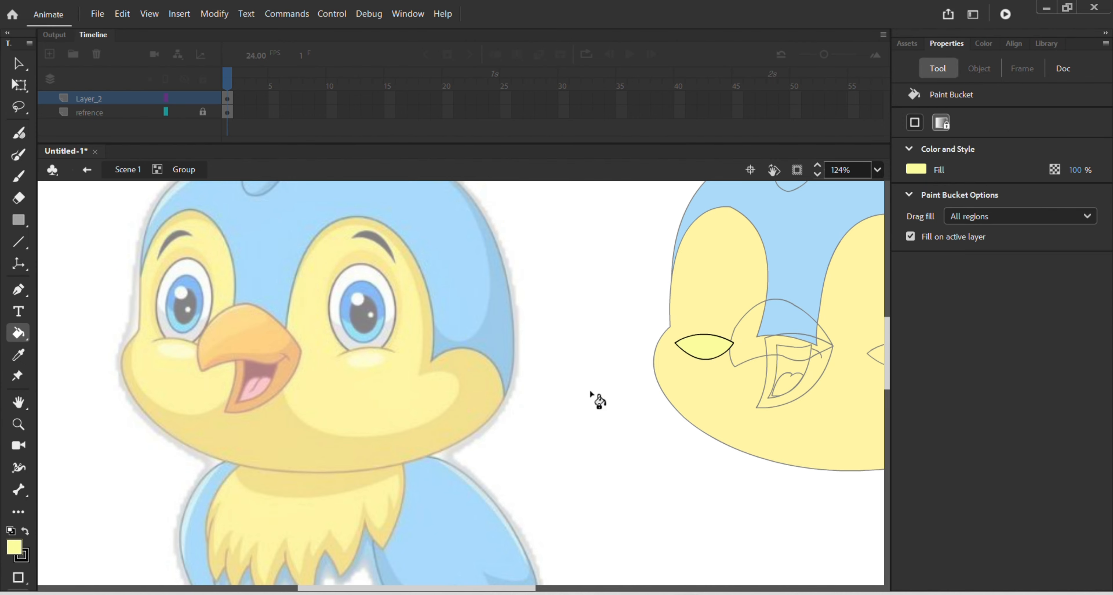
key("v")
double_click(439, 409)
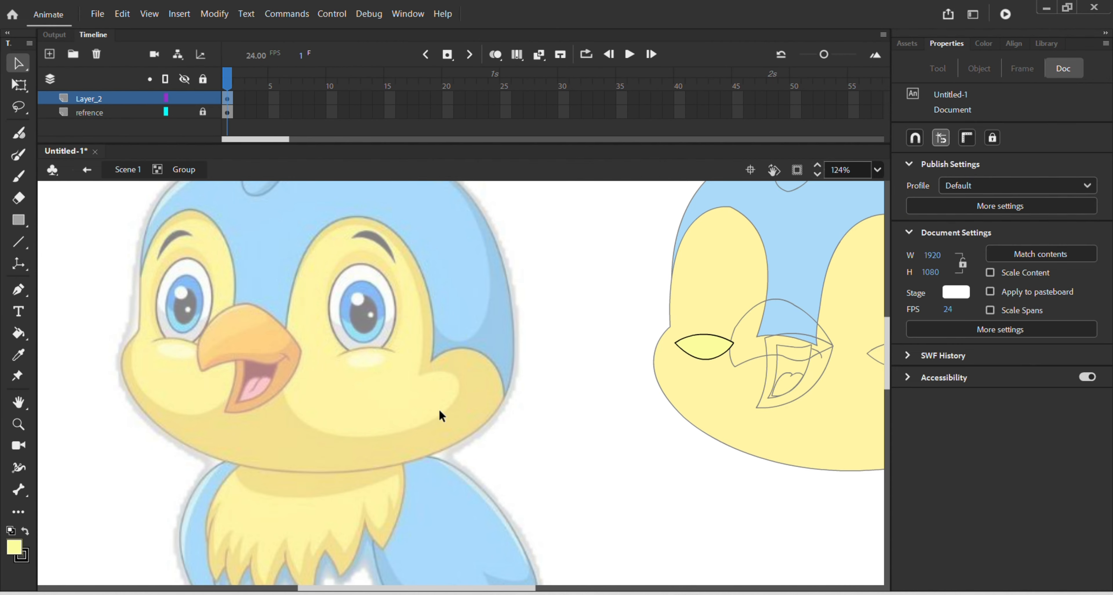
Step: Fill the right lower eyelid with the same pale yellow inside its group and leave the group
left_click_drag(745, 455, 452, 439)
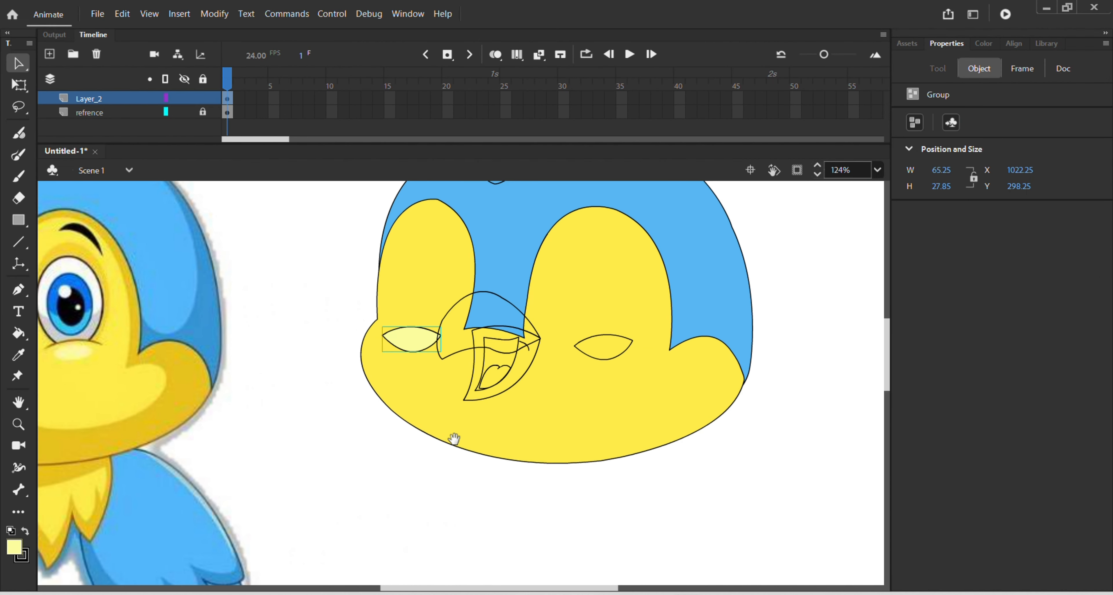
double_click(585, 355)
key("k")
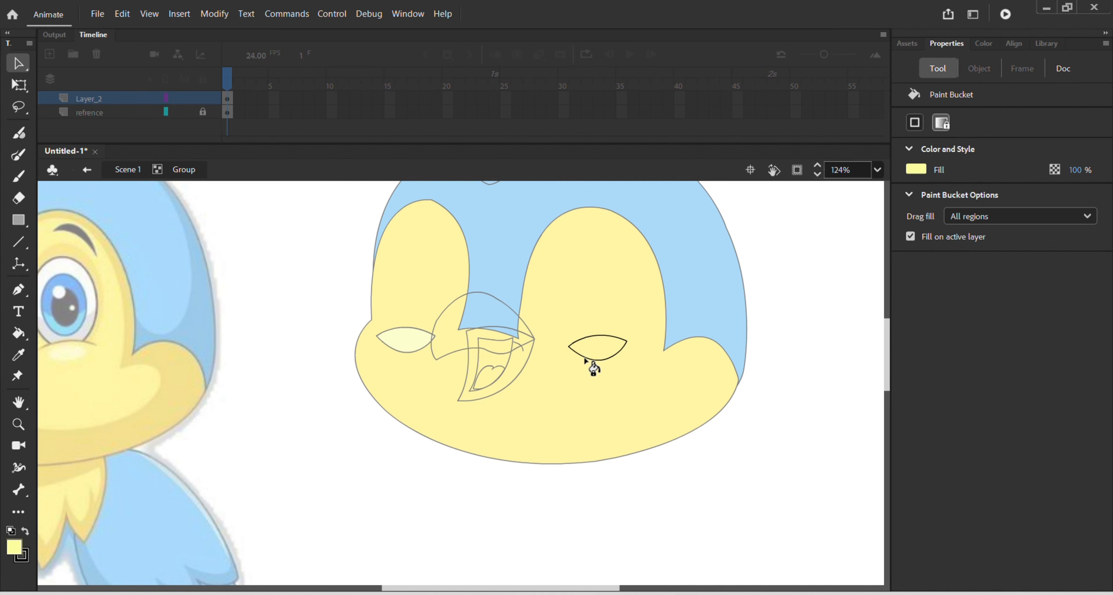
left_click(590, 354)
key("v")
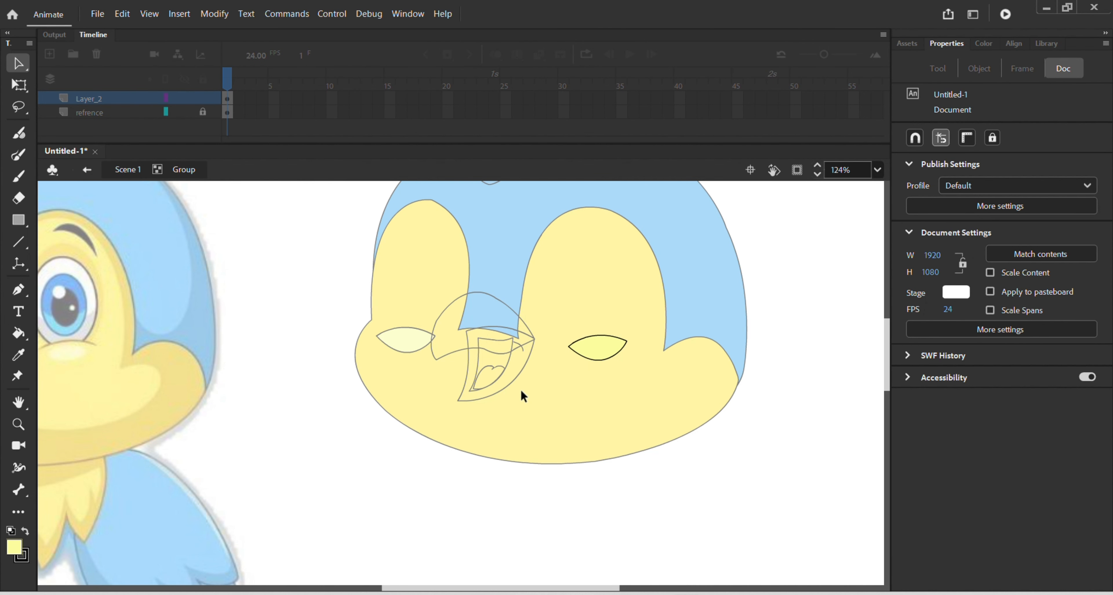
double_click(416, 455)
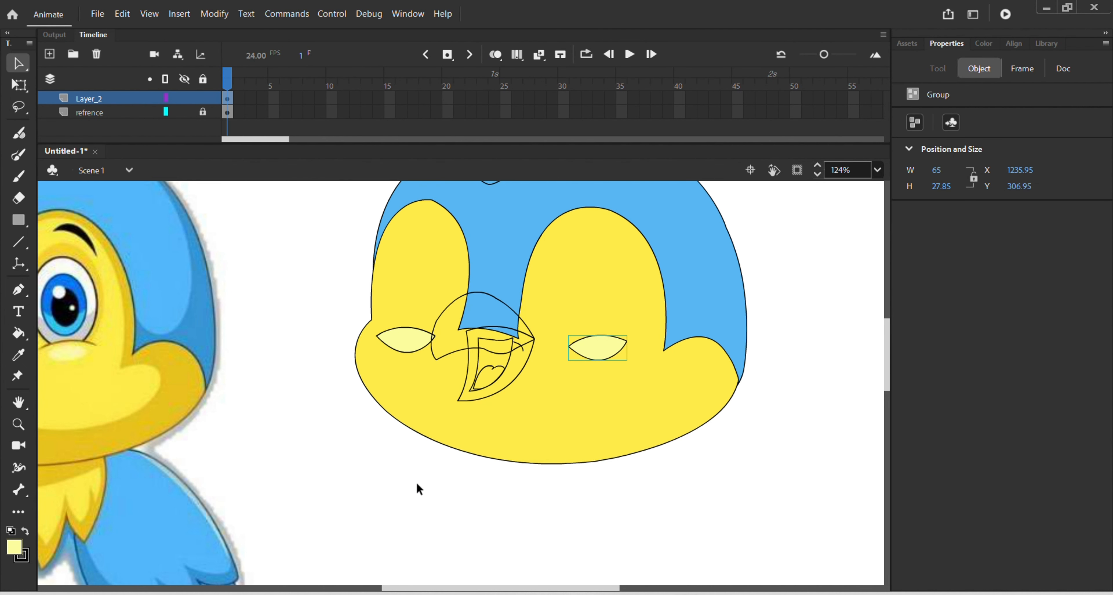
Step: Delete the lower outline curve of the right pale-yellow eyelid inside its group, keeping the fill and the upper curve
scroll(470, 427, "down", 2)
scroll(516, 409, "up", 4)
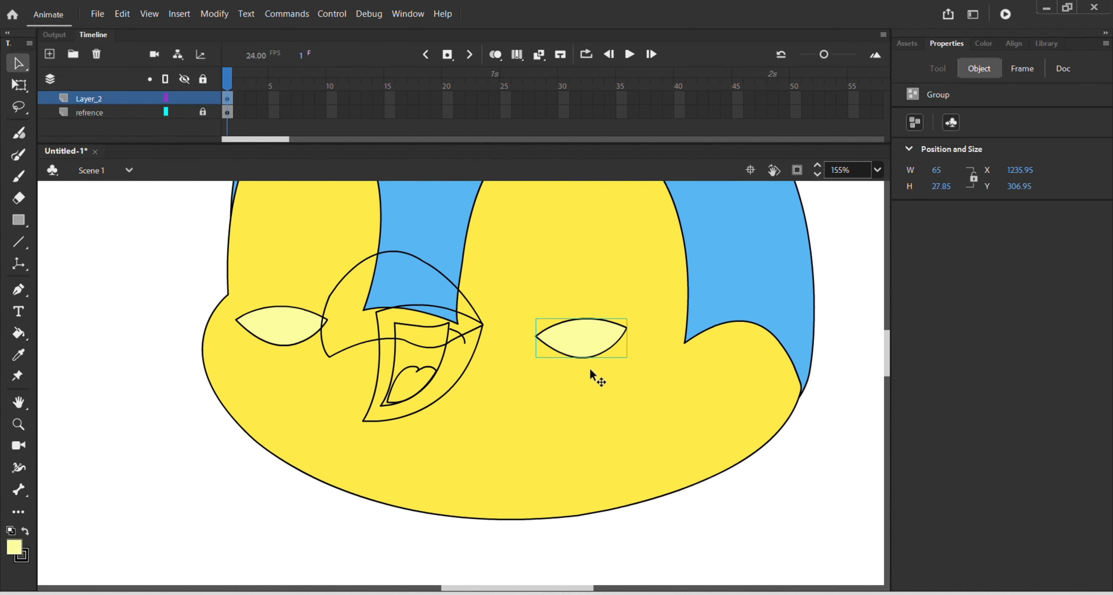
double_click(589, 351)
left_click(591, 352)
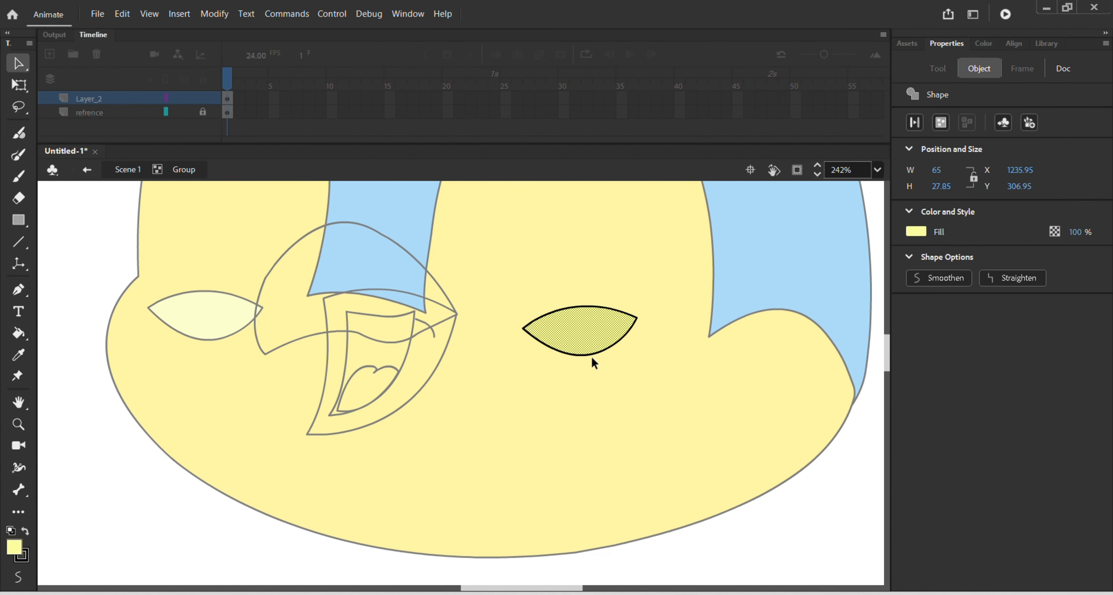
left_click(589, 353)
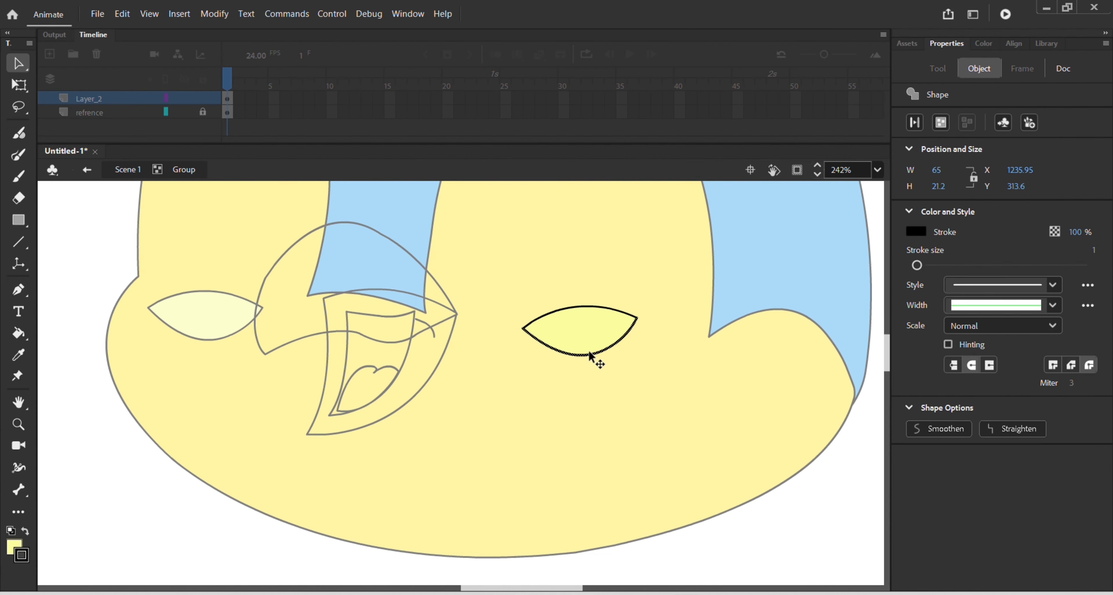
key("Delete")
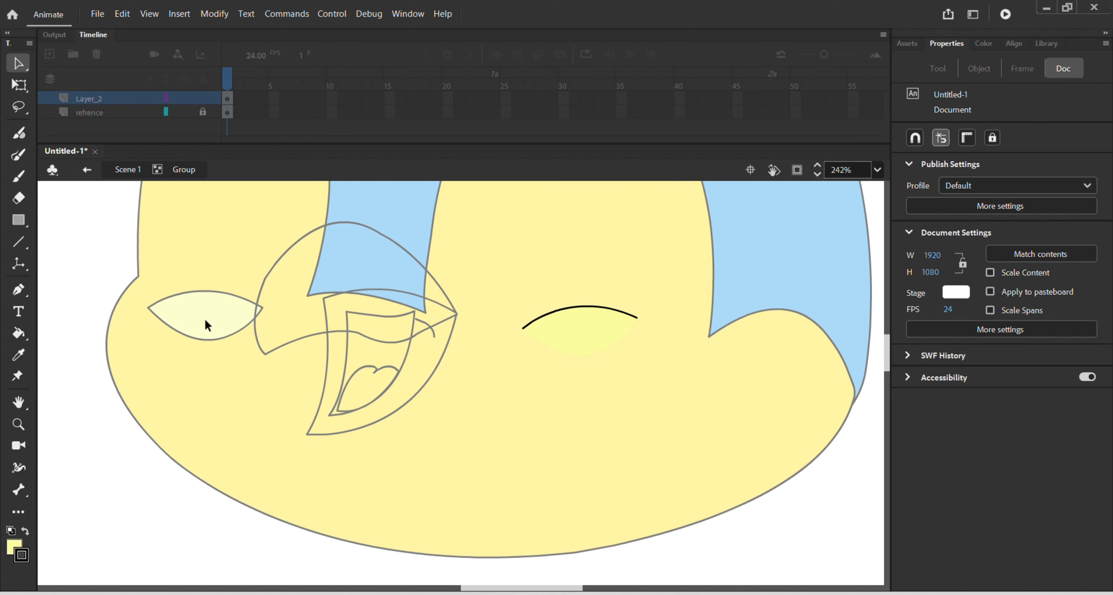
Step: Delete the lower outline curve of the left eyelid inside its own group, leave the group and clear the selection
double_click(216, 340)
double_click(216, 339)
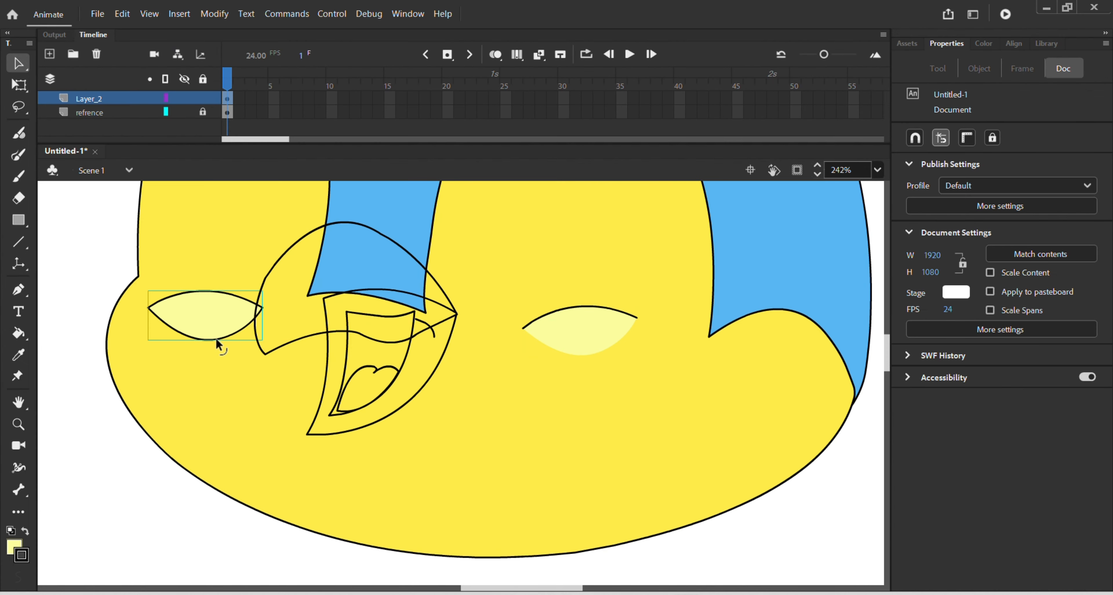
left_click(216, 340)
left_click(215, 352)
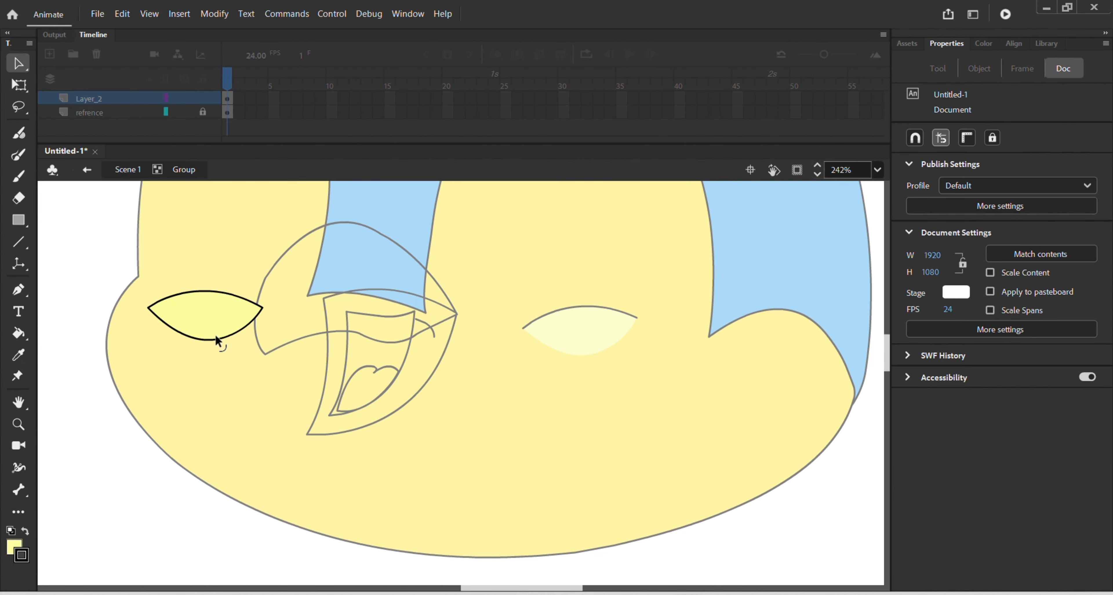
left_click(215, 341)
key("Delete")
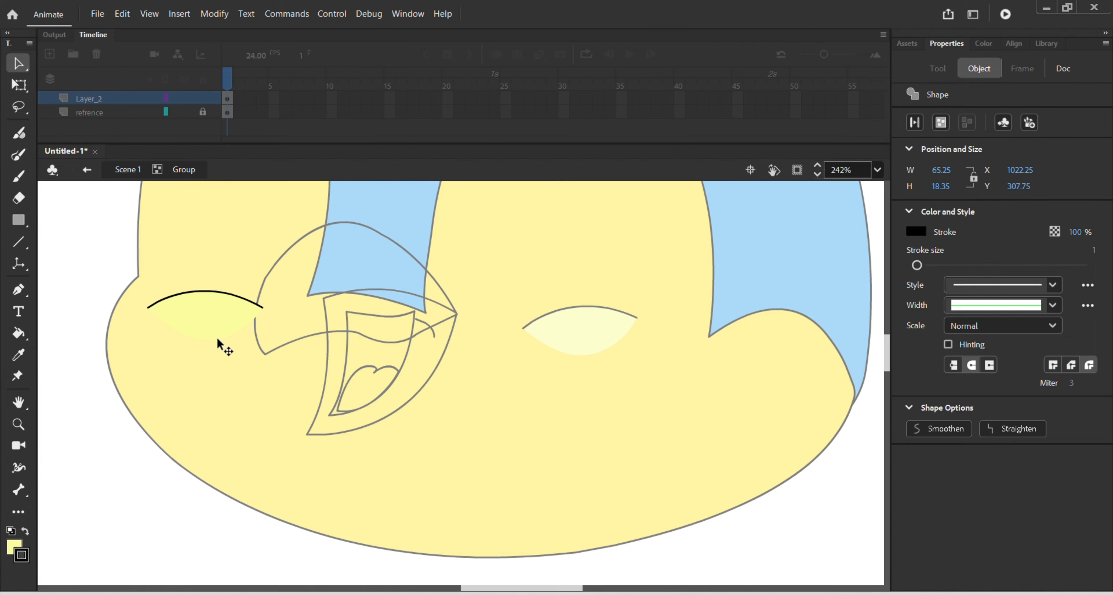
scroll(573, 425, "down", 2)
scroll(573, 424, "down", 2)
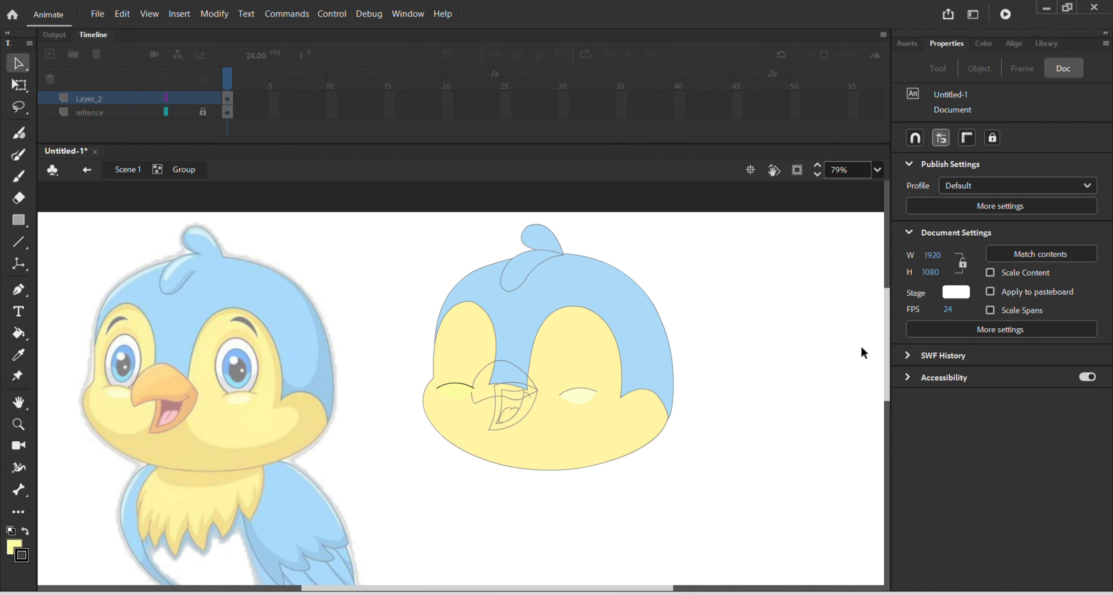
double_click(786, 368)
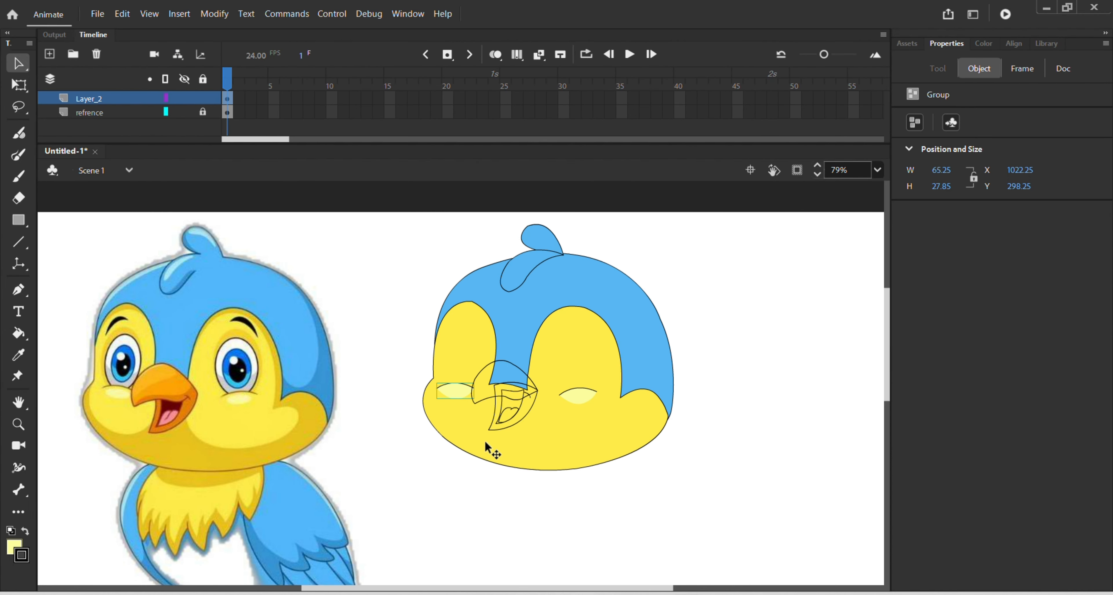
left_click(460, 461)
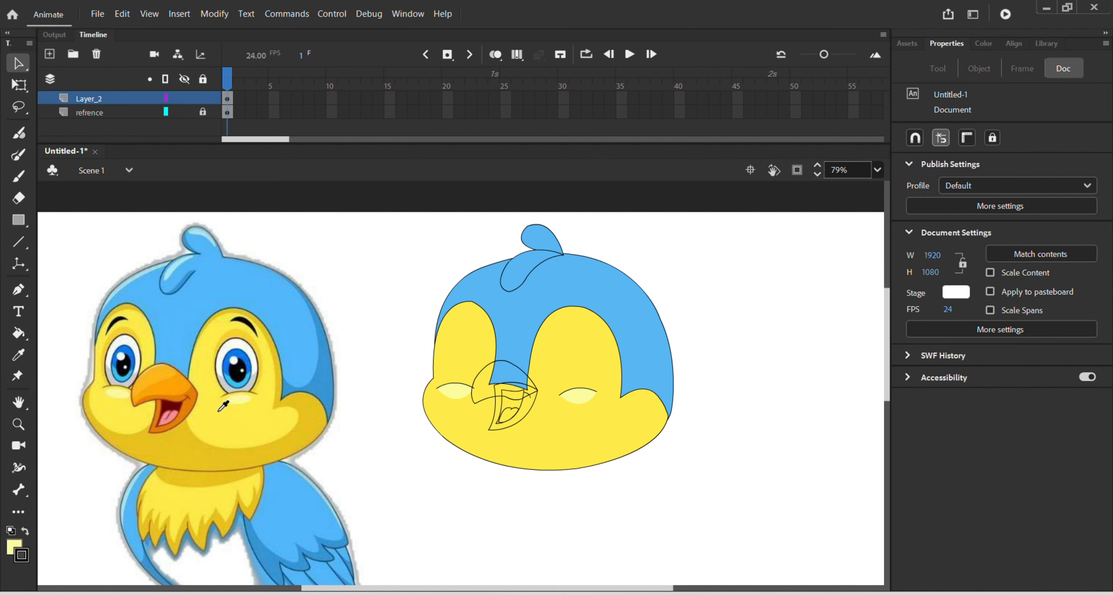
Step: Sample the orange of the reference bird's upper beak, fill the traced upper beak inside its group with it, and leave the group
key("i")
left_click(172, 389)
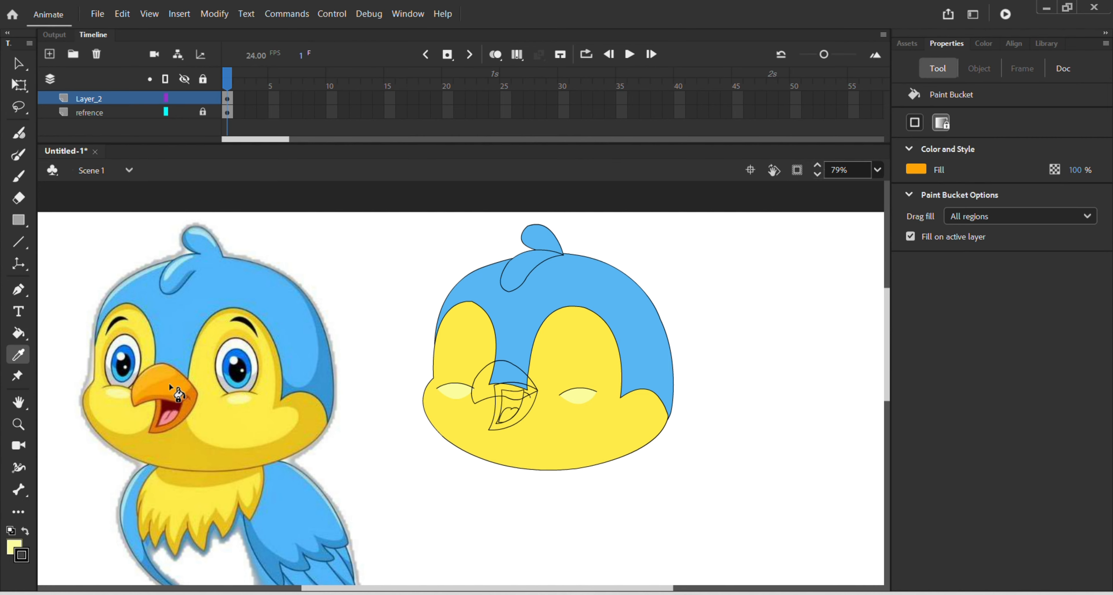
key("v")
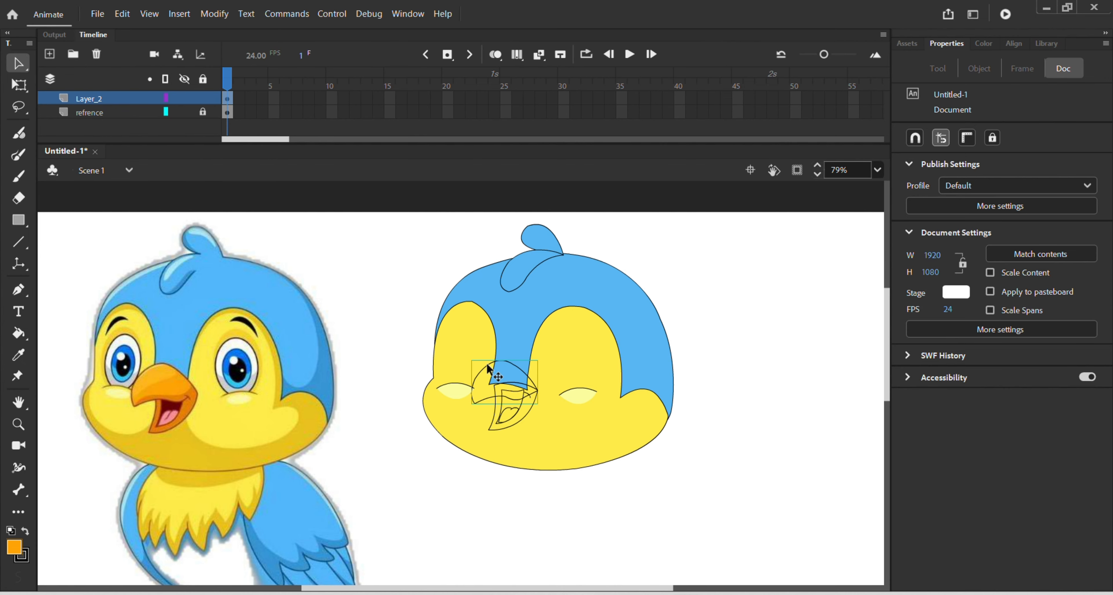
double_click(487, 364)
key("k")
left_click(496, 387)
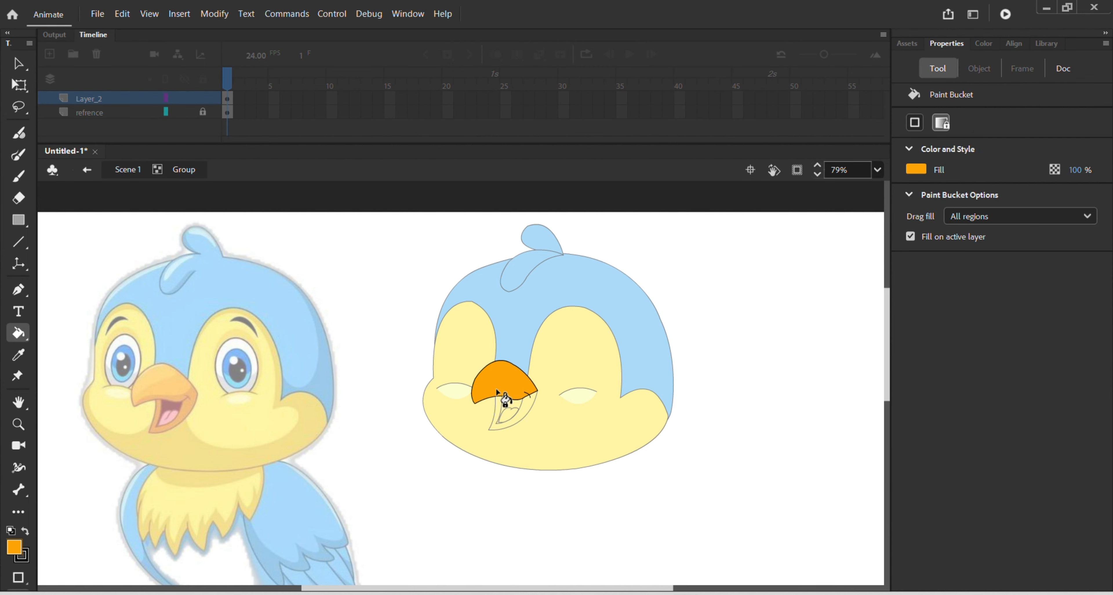
key("v")
left_click(509, 424)
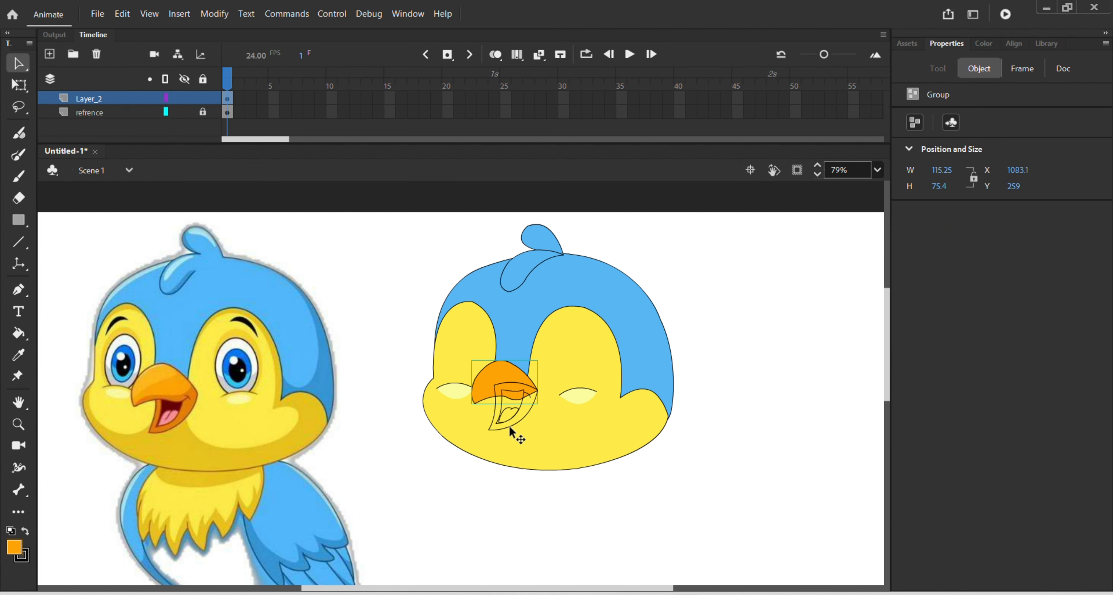
Step: Fill the lower beak with the same orange inside its group and leave the group
double_click(513, 420)
key("k")
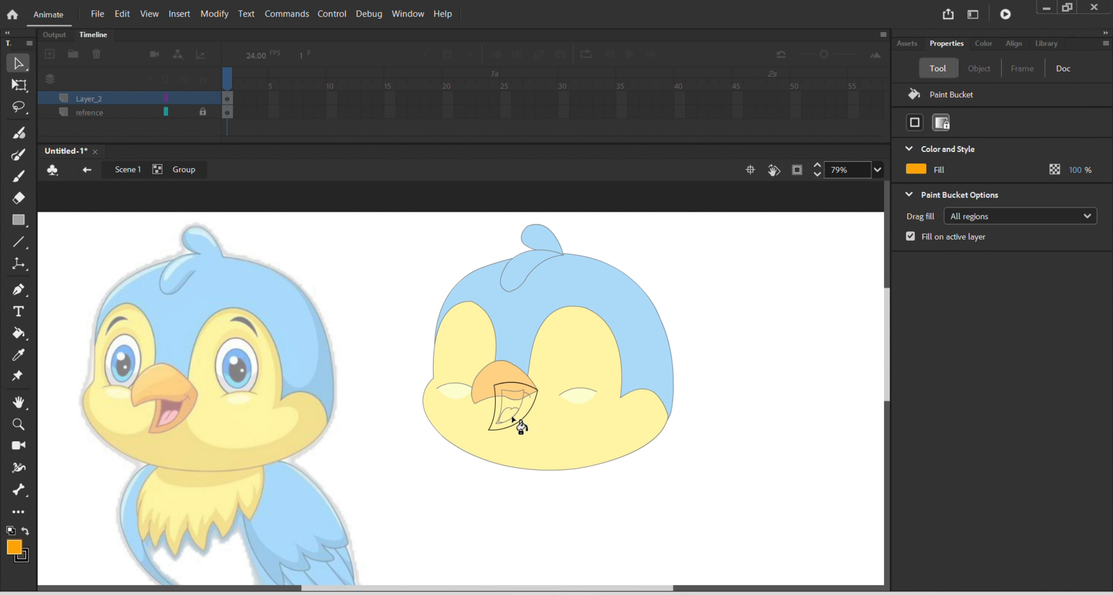
left_click(515, 421)
key("v")
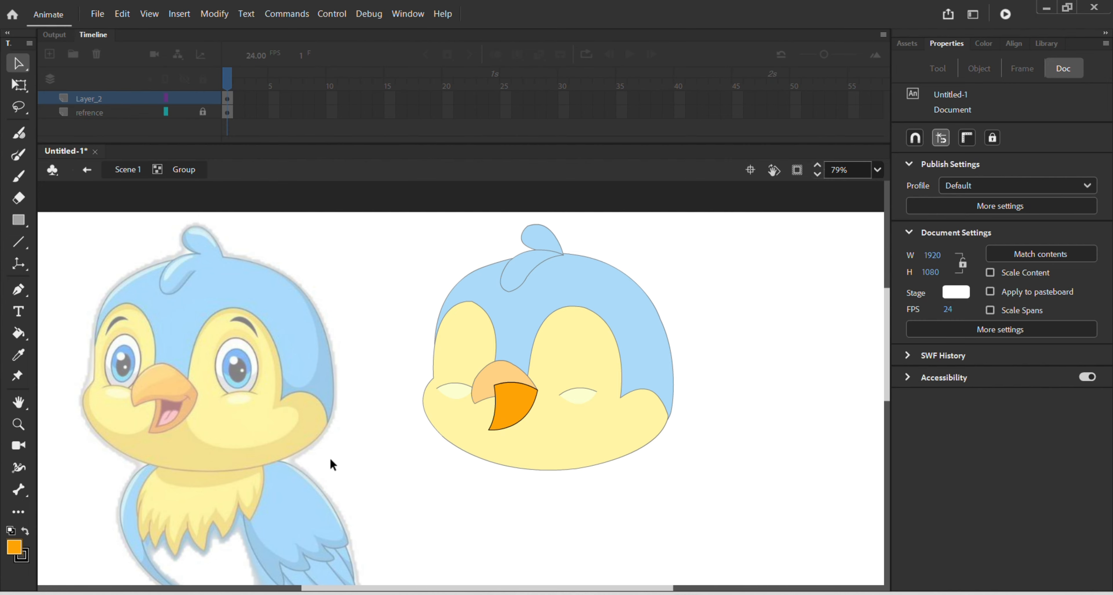
double_click(330, 460)
Step: Sample the dark red inside the reference bird's mouth, fill the traced mouth interior inside its group, and leave the group
key("i")
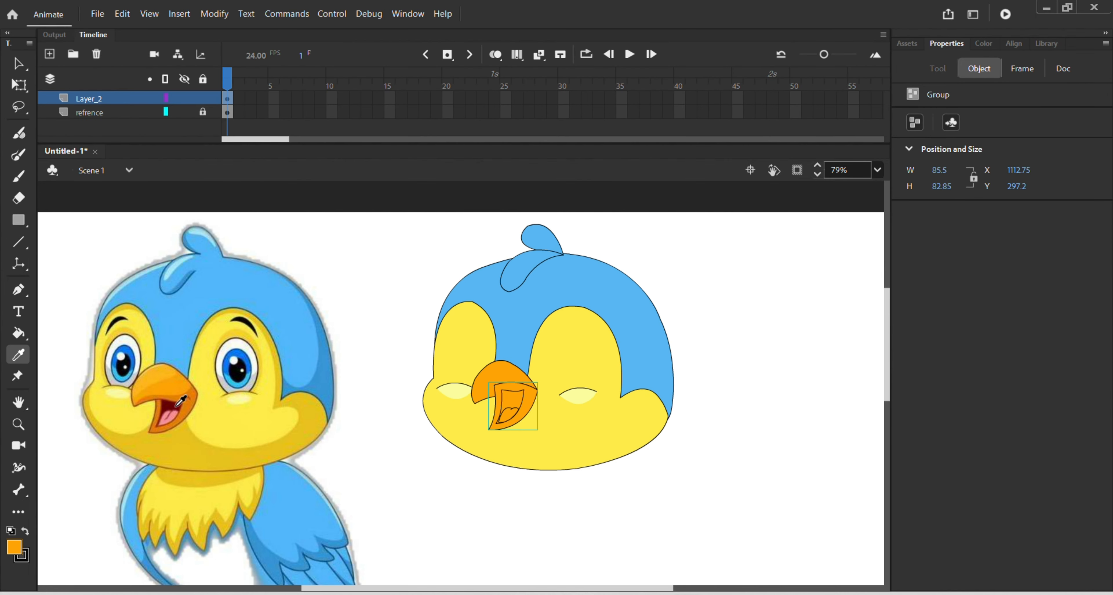
left_click(180, 401)
key("v")
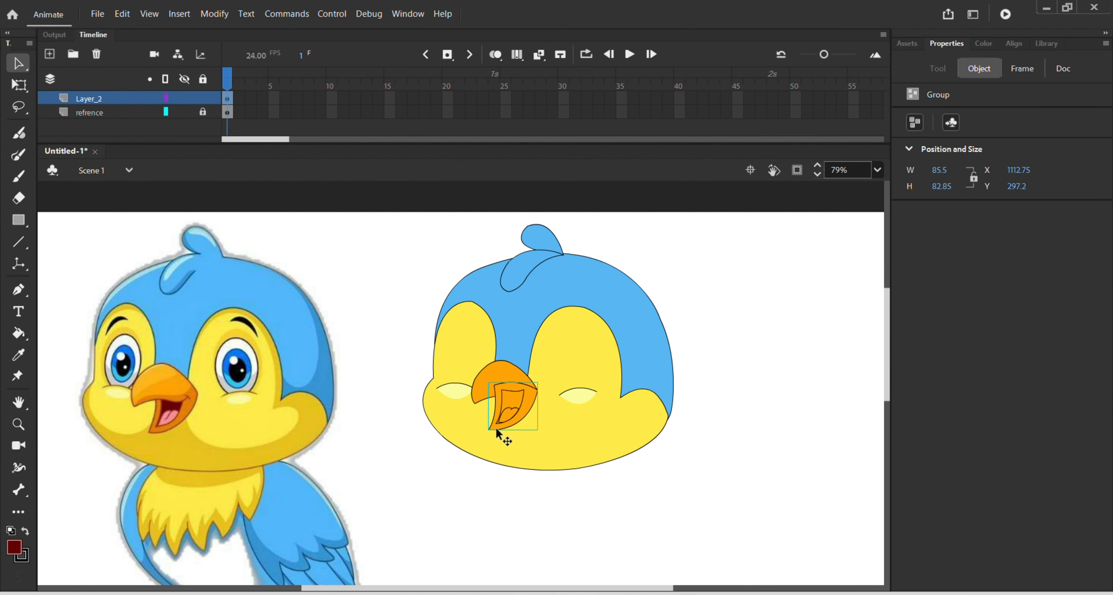
double_click(503, 398)
key("k")
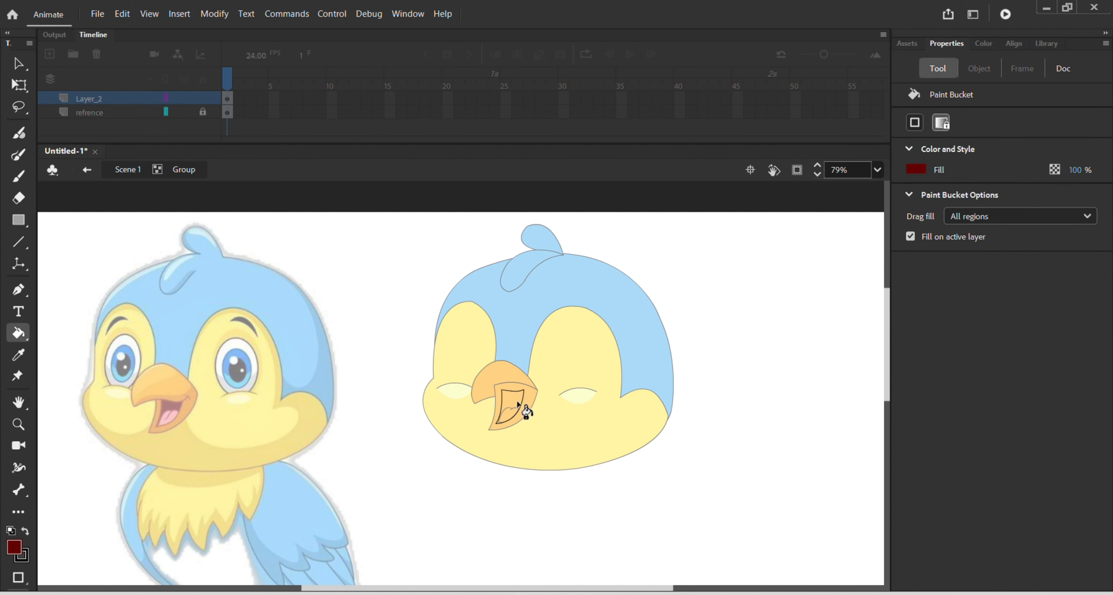
left_click(518, 404)
key("v")
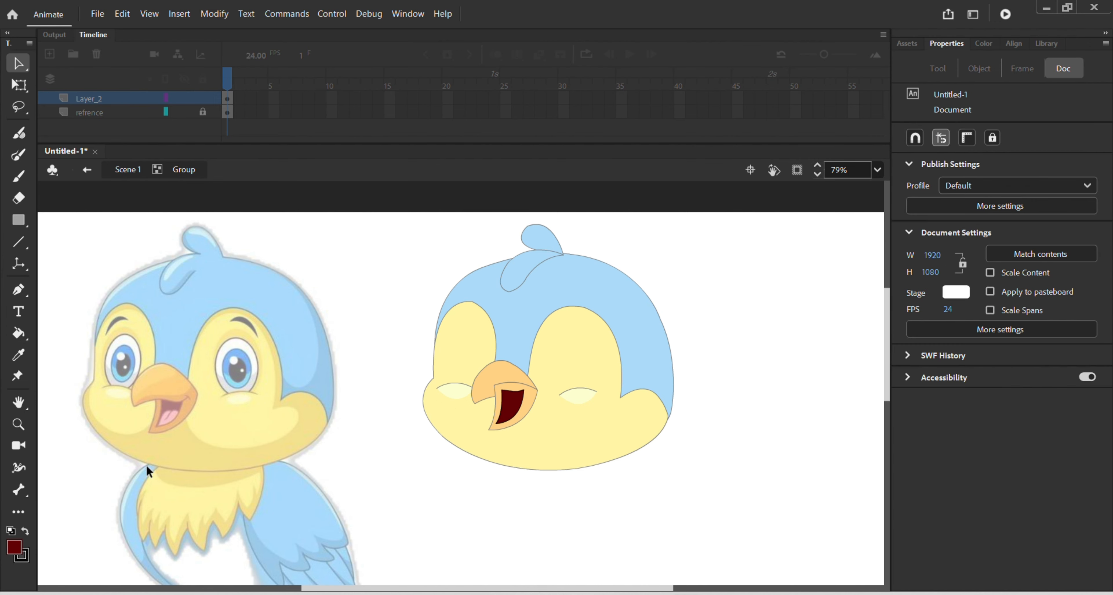
double_click(72, 471)
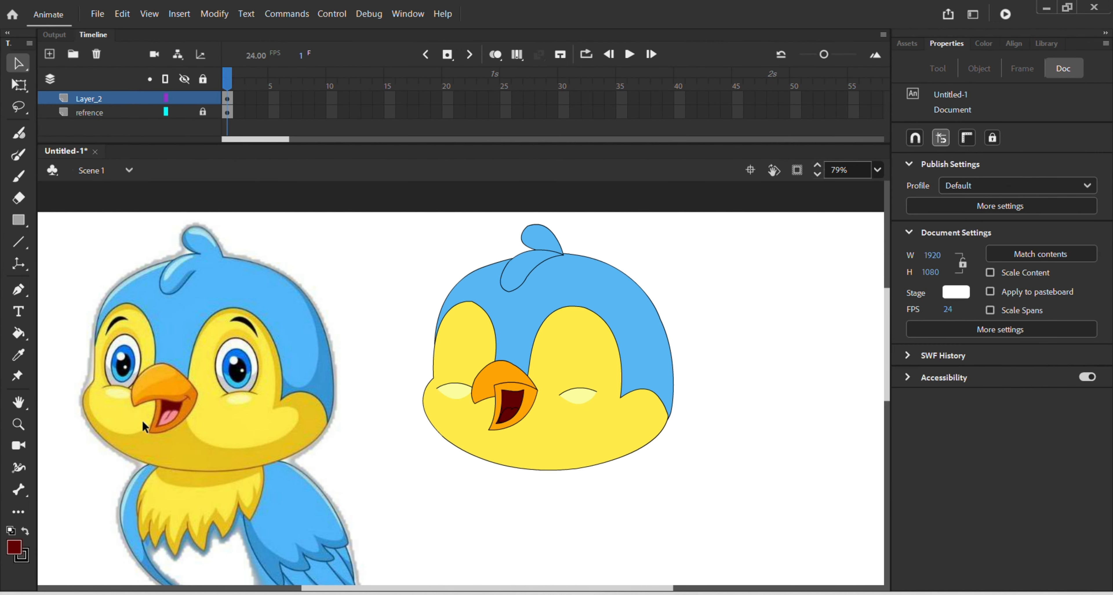
Step: Sample the pink of the reference bird's tongue, fill the traced tongue inside its group with it, and leave the group
key("i")
left_click(172, 418)
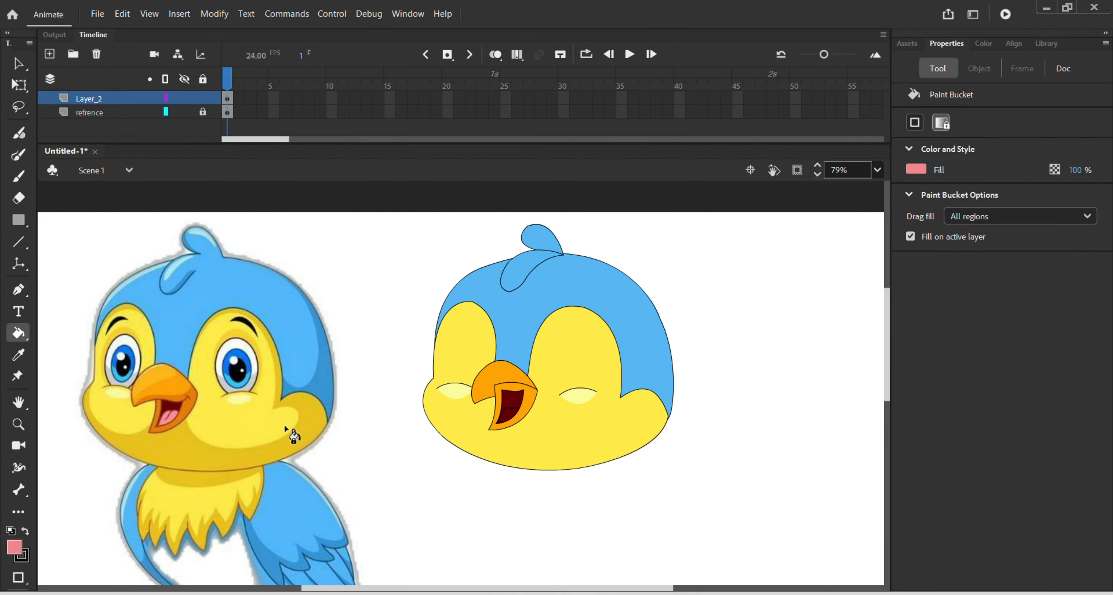
key("v")
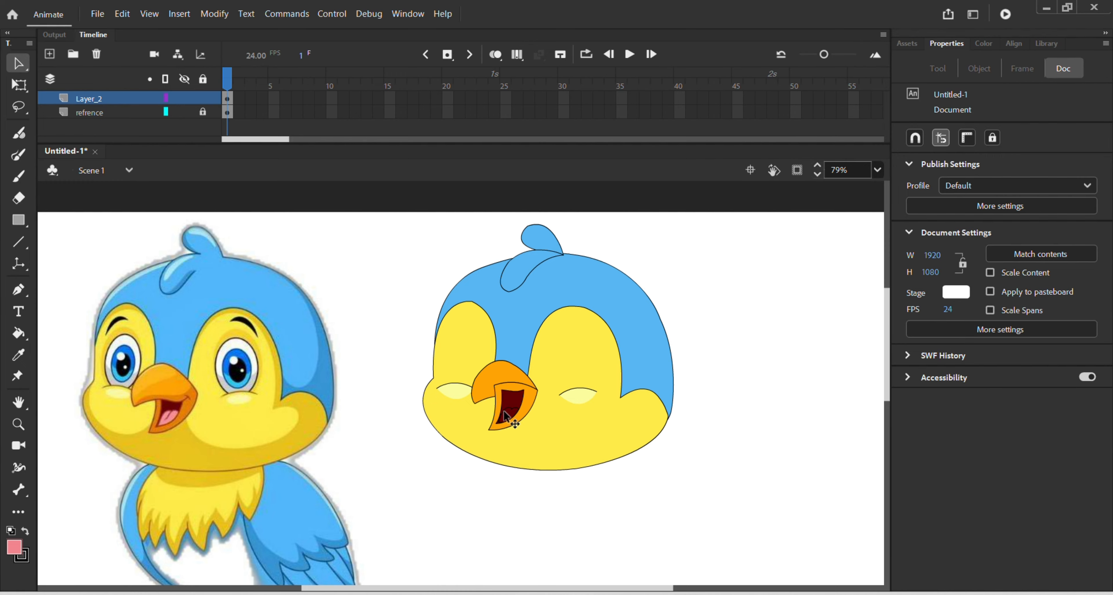
double_click(506, 408)
key("k")
left_click(510, 414)
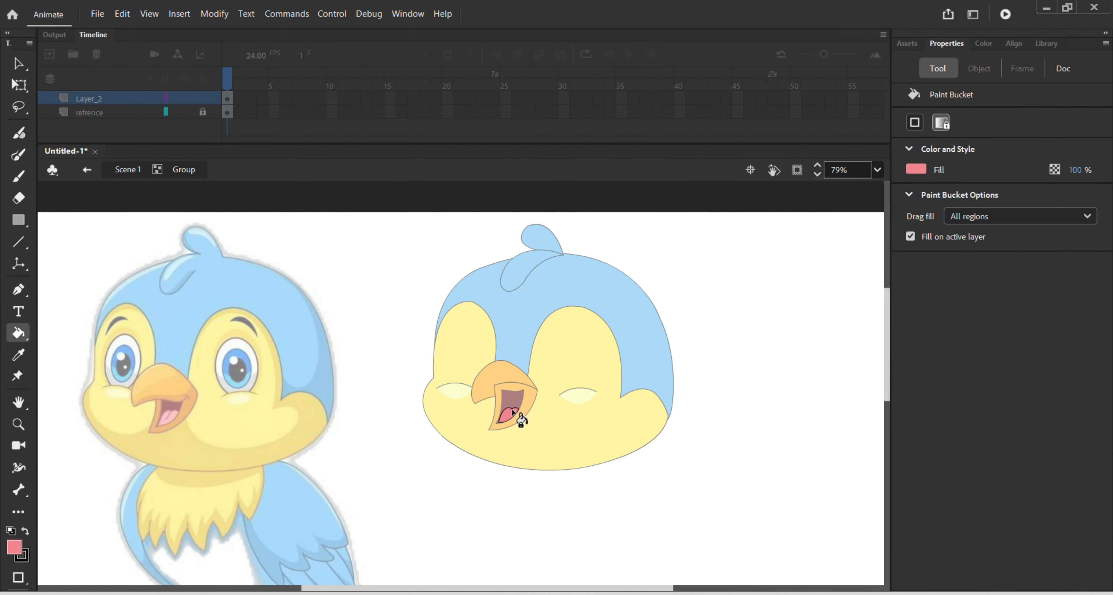
key("v")
double_click(703, 396)
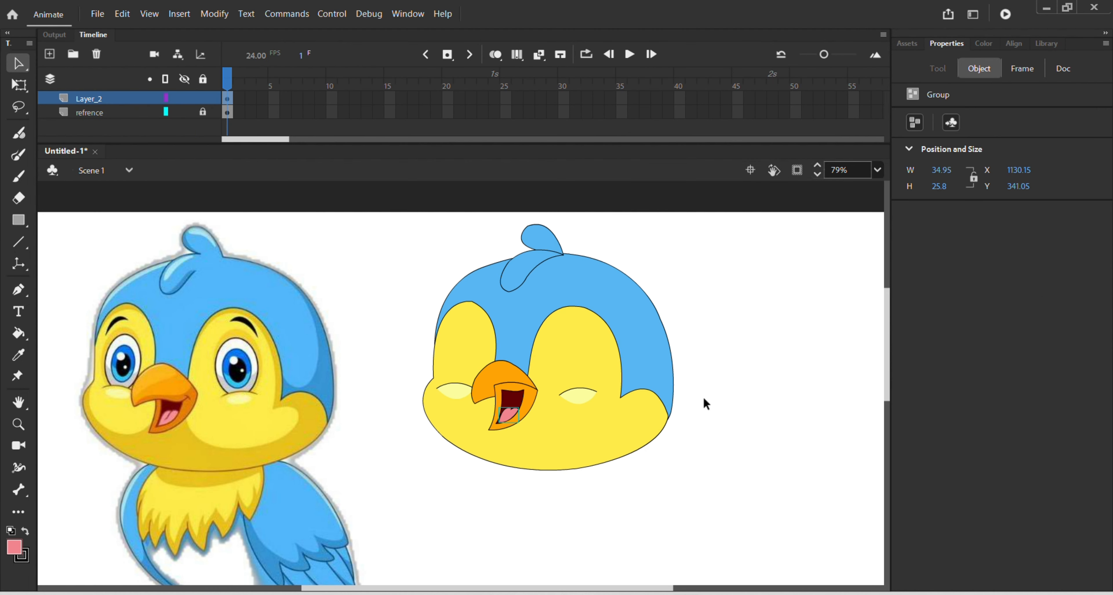
Step: Bring the upper beak group forward in the stacking order, in front of the lower beak and the mouth interior
scroll(526, 382, "down", 2)
scroll(486, 423, "up", 2)
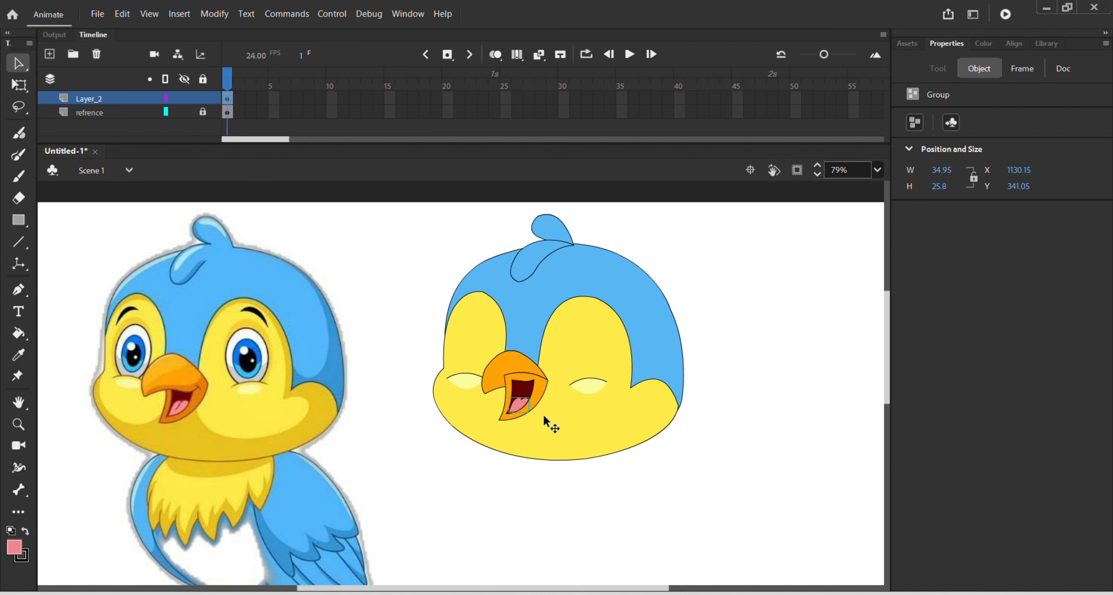
scroll(547, 421, "up", 6)
scroll(501, 384, "down", 6)
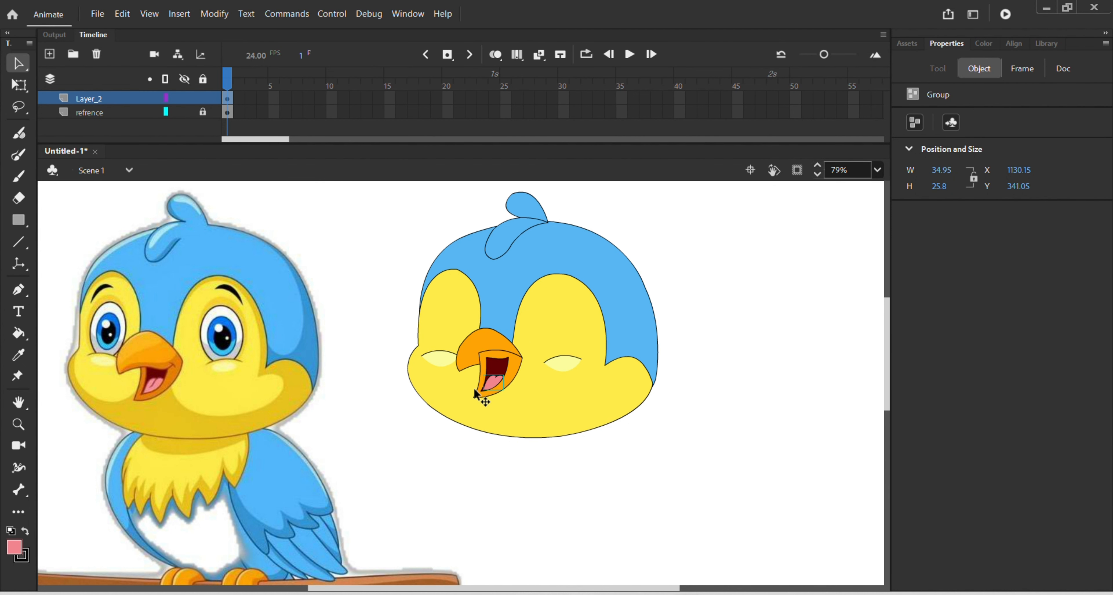
left_click(467, 349)
scroll(467, 349, "up", 2)
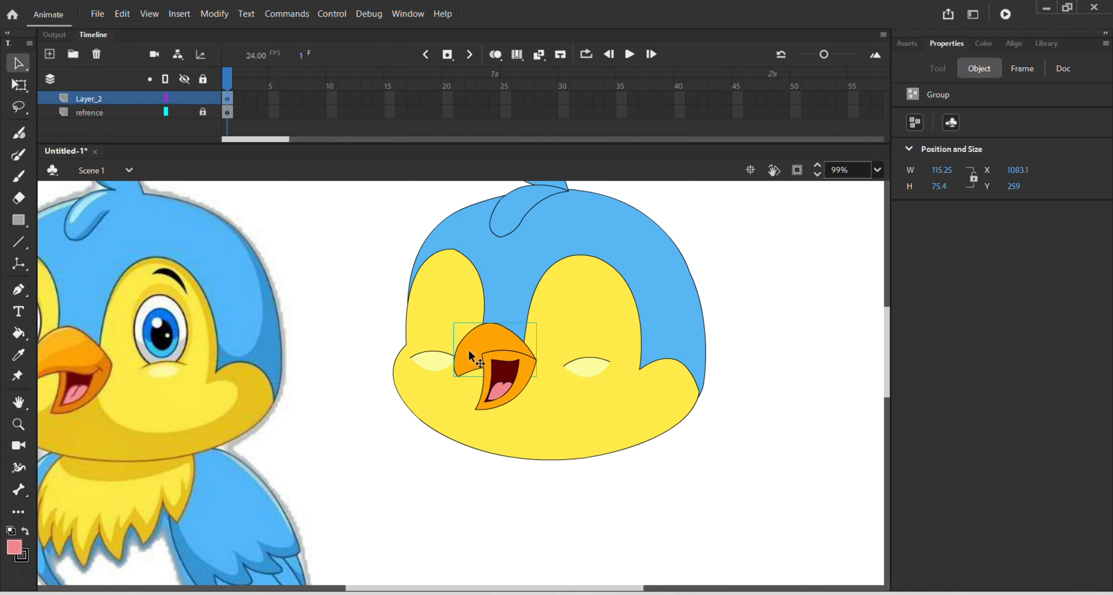
mouse_move(403, 397)
left_mouse_down()
mouse_move(490, 393)
mouse_move(504, 447)
left_mouse_up()
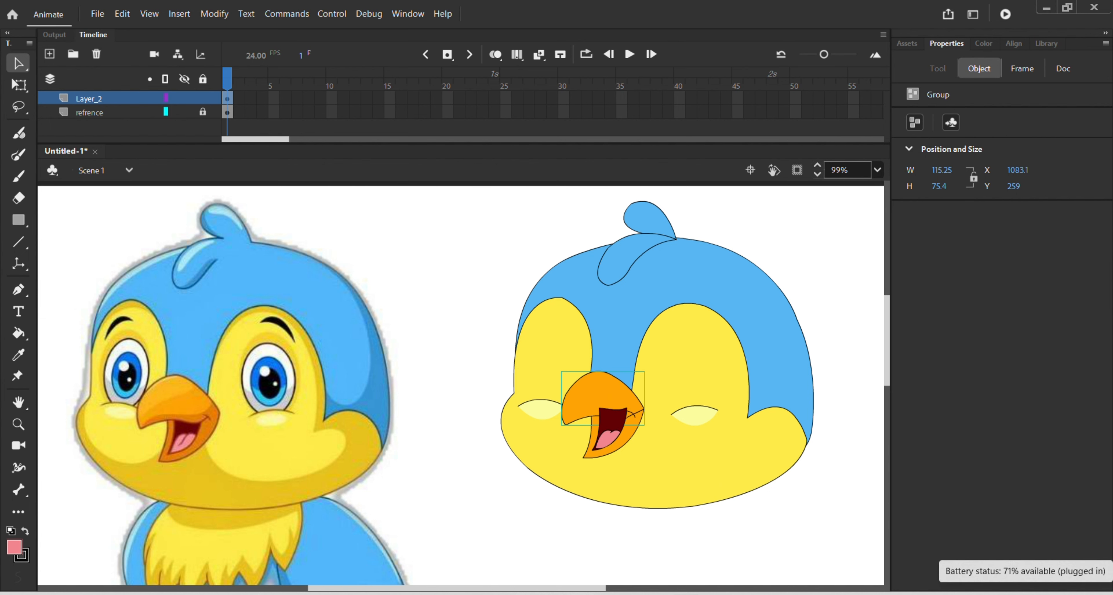
key("ctrl+Up")
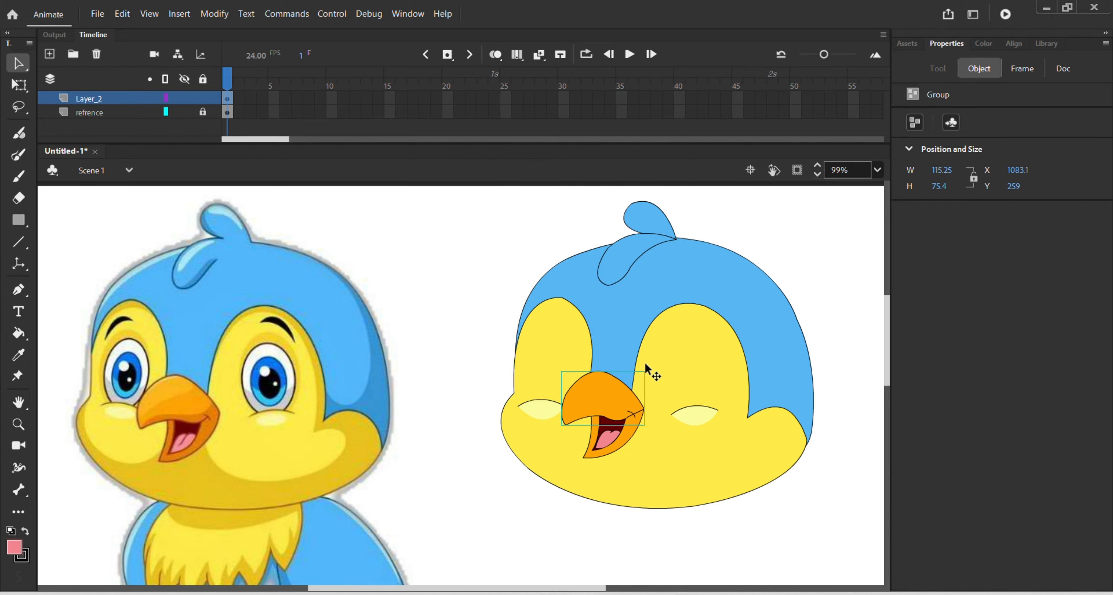
Step: Delete the short outline segment at the upper beak's right corner inside its group, leave the group and clear the selection
scroll(635, 410, "up", 3)
double_click(633, 411)
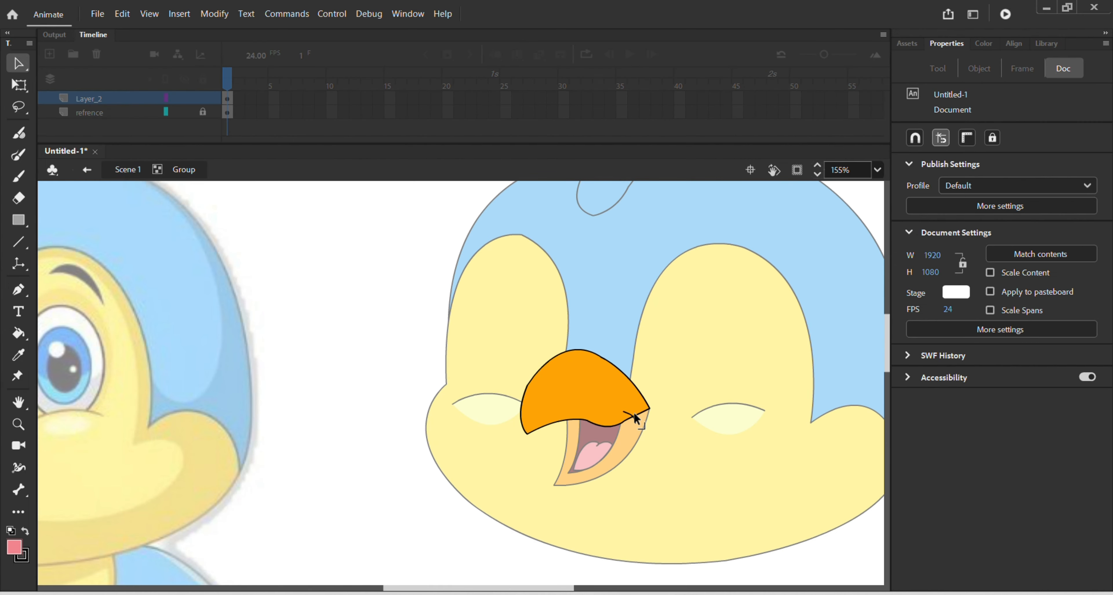
left_click(640, 412)
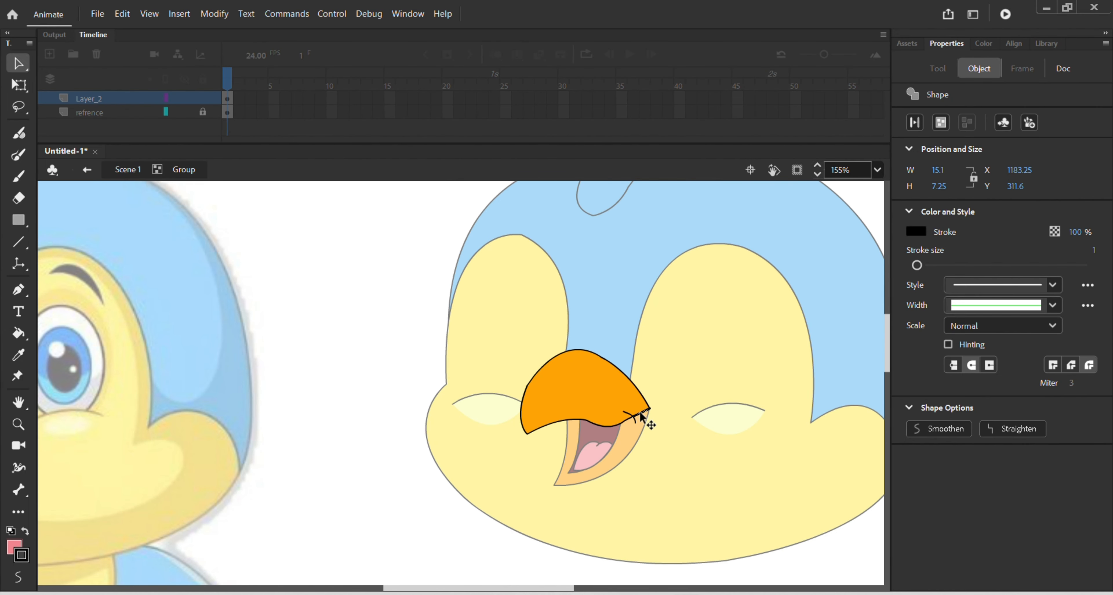
key("Delete")
scroll(635, 423, "down", 5)
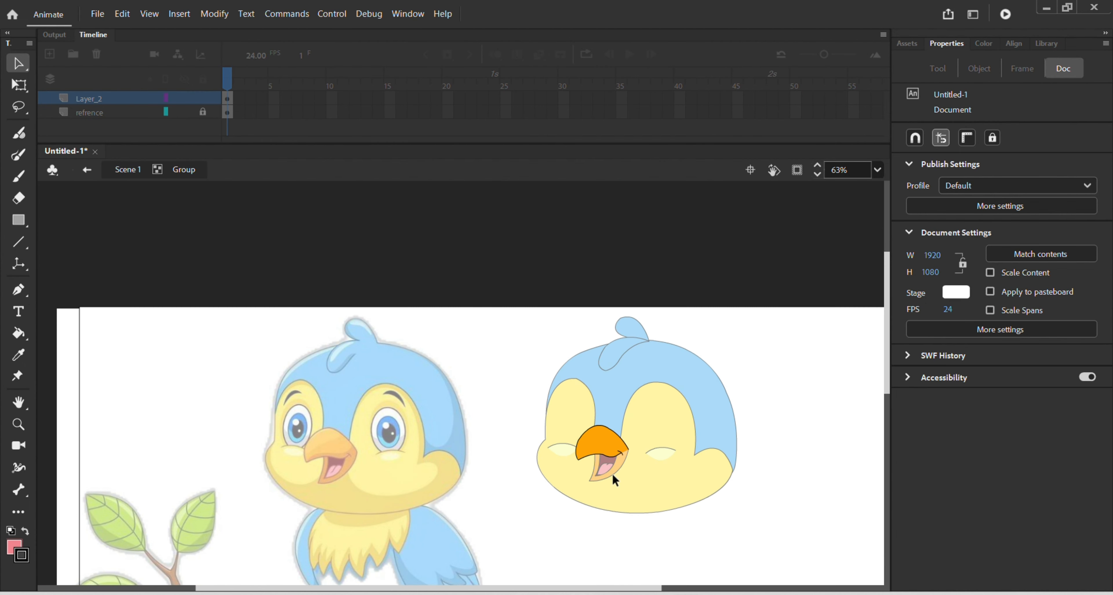
double_click(520, 462)
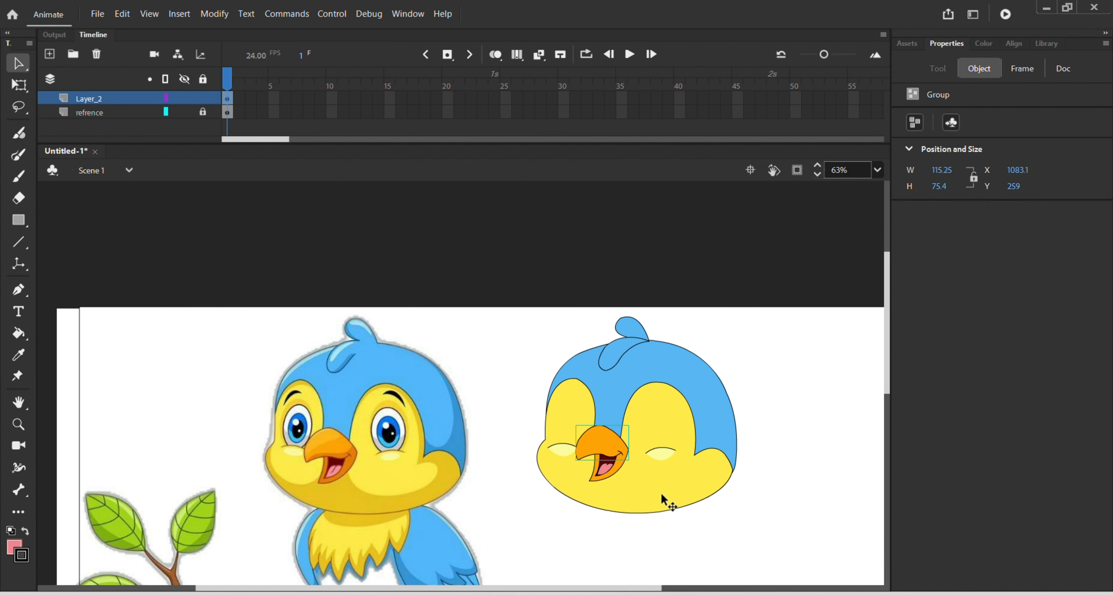
left_click(632, 521)
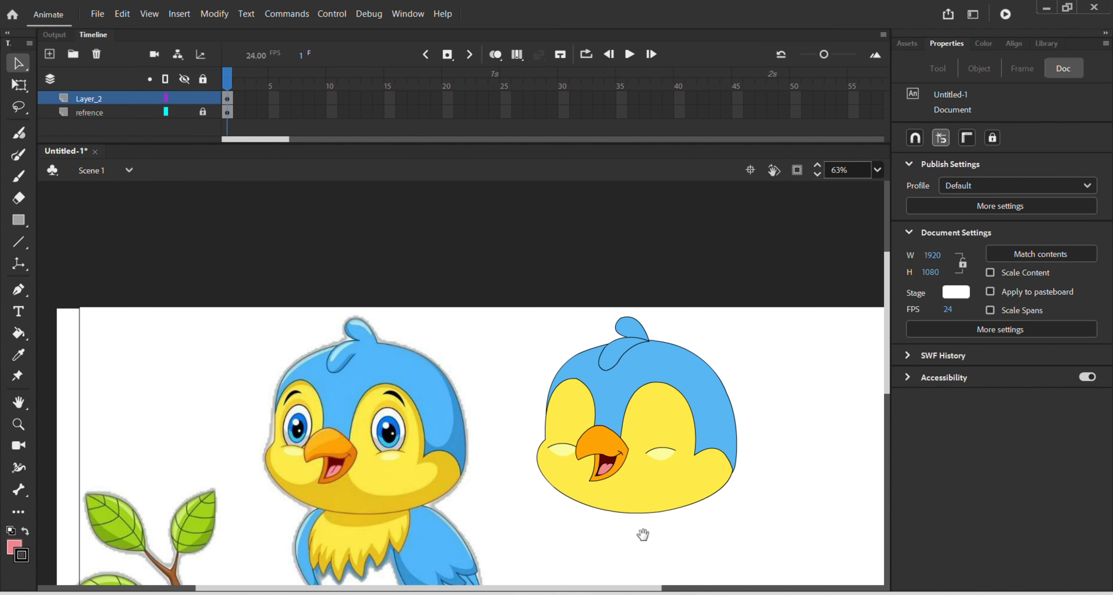
Step: Delete the lower-right outline of the lower head tuft inside its group, keeping the blue fill, and leave the group
left_click_drag(641, 532, 649, 491)
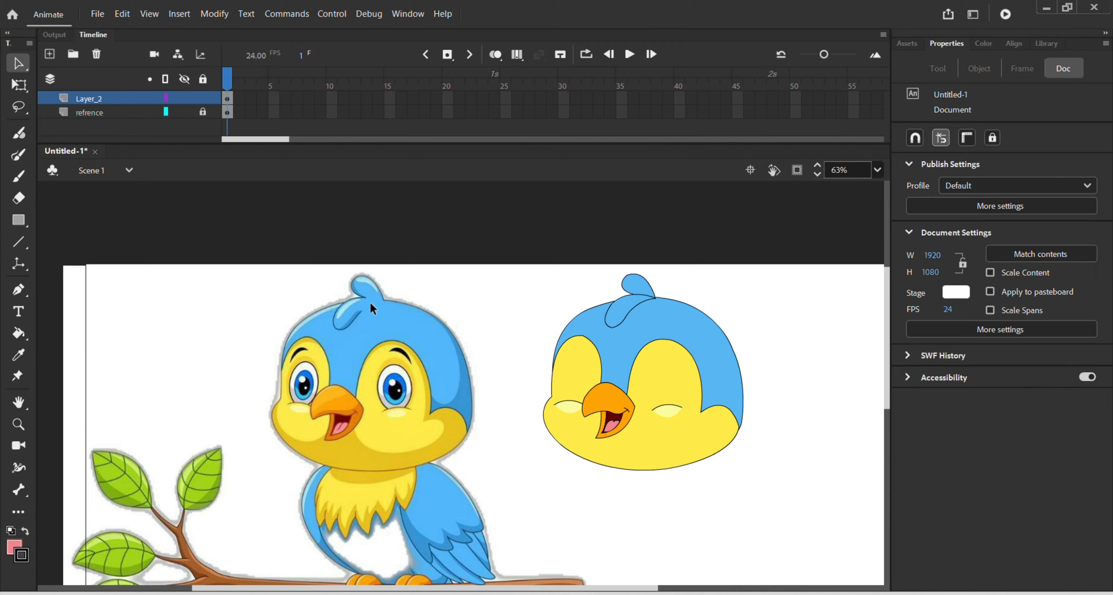
double_click(634, 303)
scroll(638, 303, "up", 3)
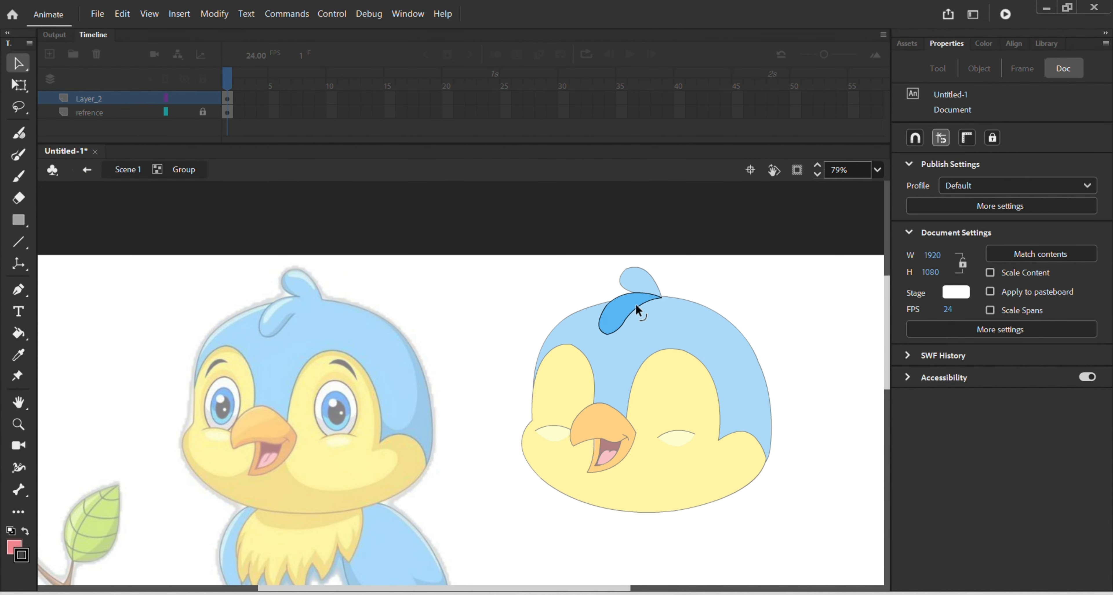
left_click(640, 306)
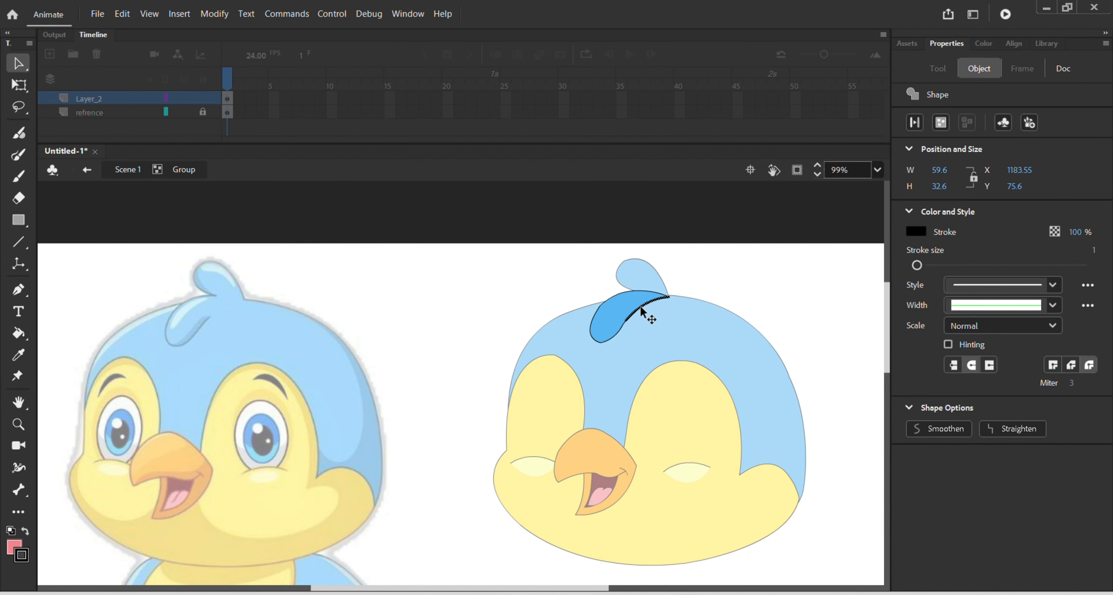
key("Escape")
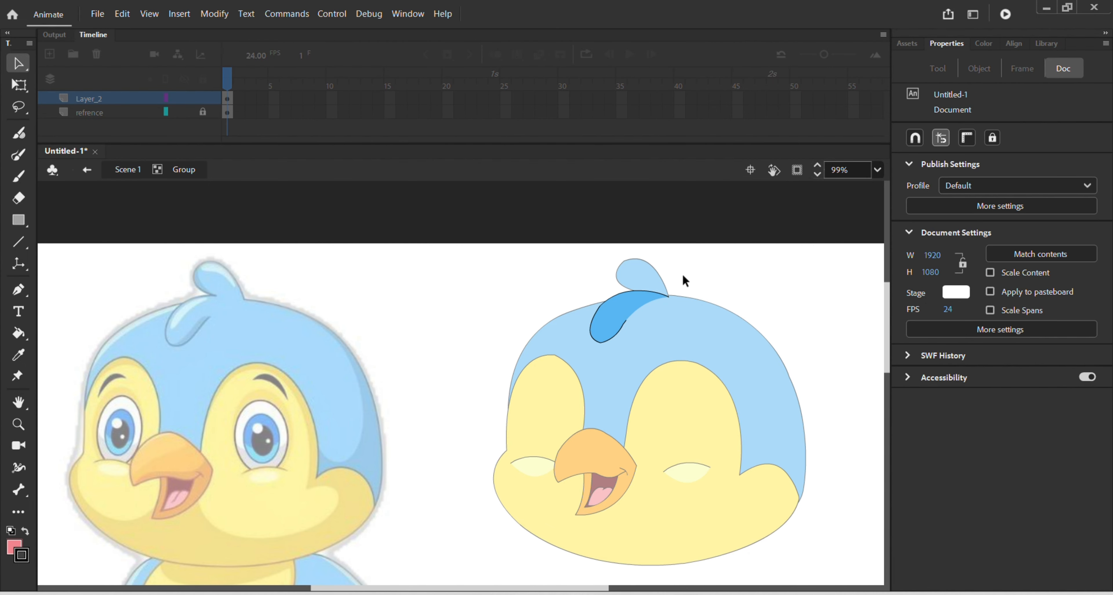
double_click(683, 279)
Step: Bring the upper head tuft group to the front, delete its bottom outline segments inside the group, leave the group and clear the selection
left_click(654, 281)
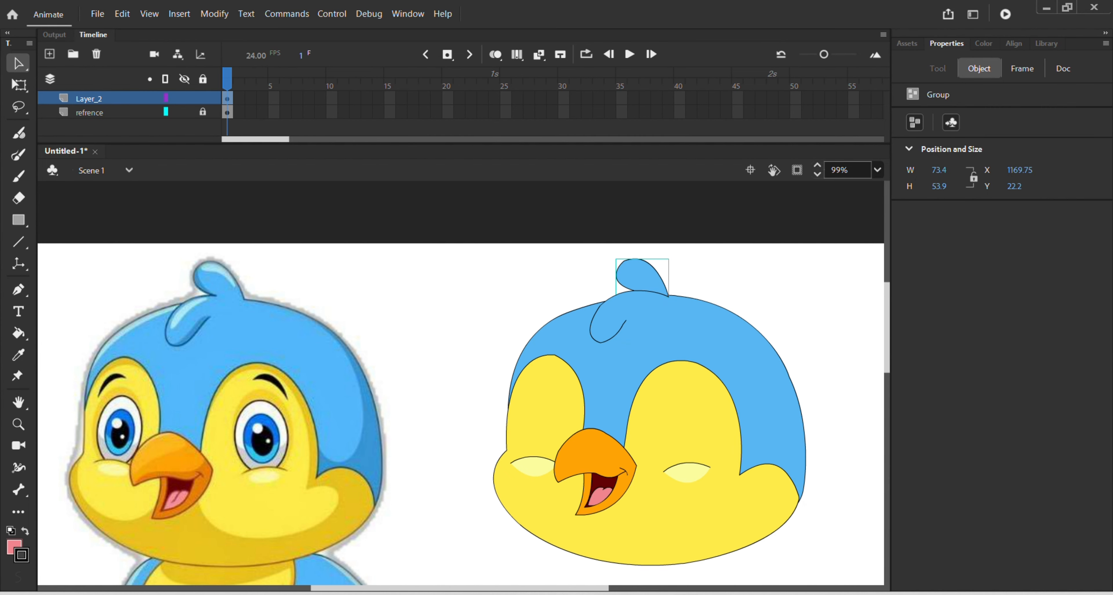
key("ctrl+shift+Up")
double_click(644, 295)
left_click(643, 293)
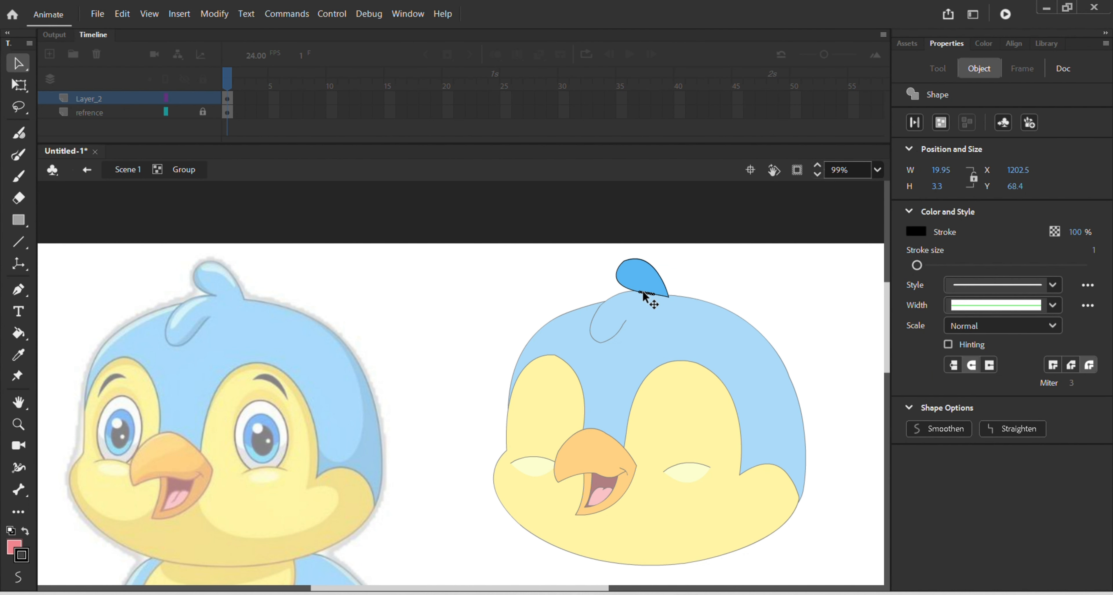
left_click(660, 292, "shift")
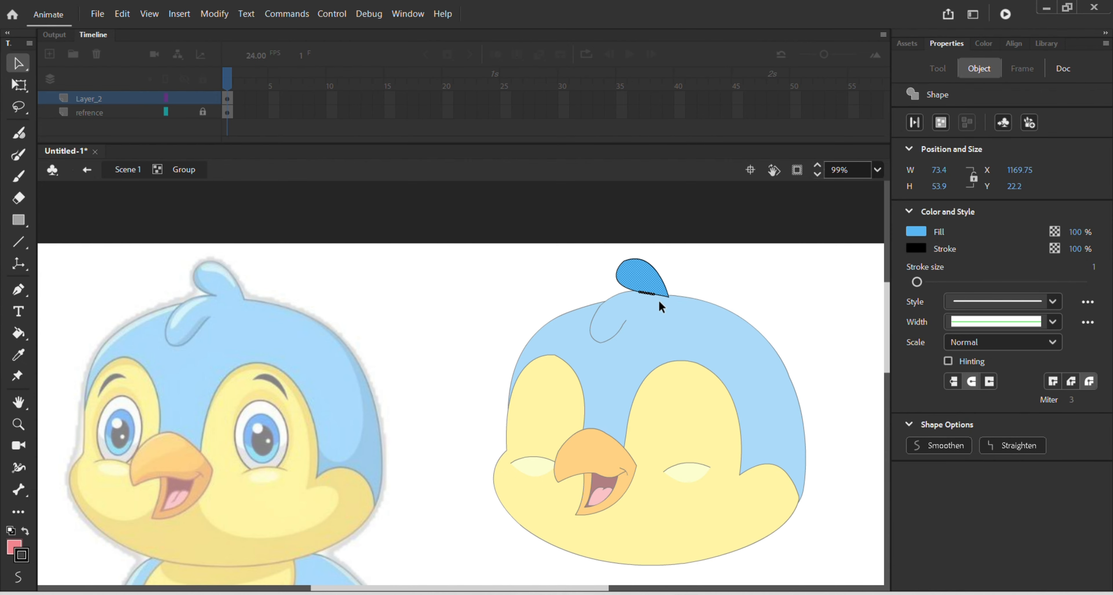
left_click(658, 293, "shift")
left_click(651, 285, "shift")
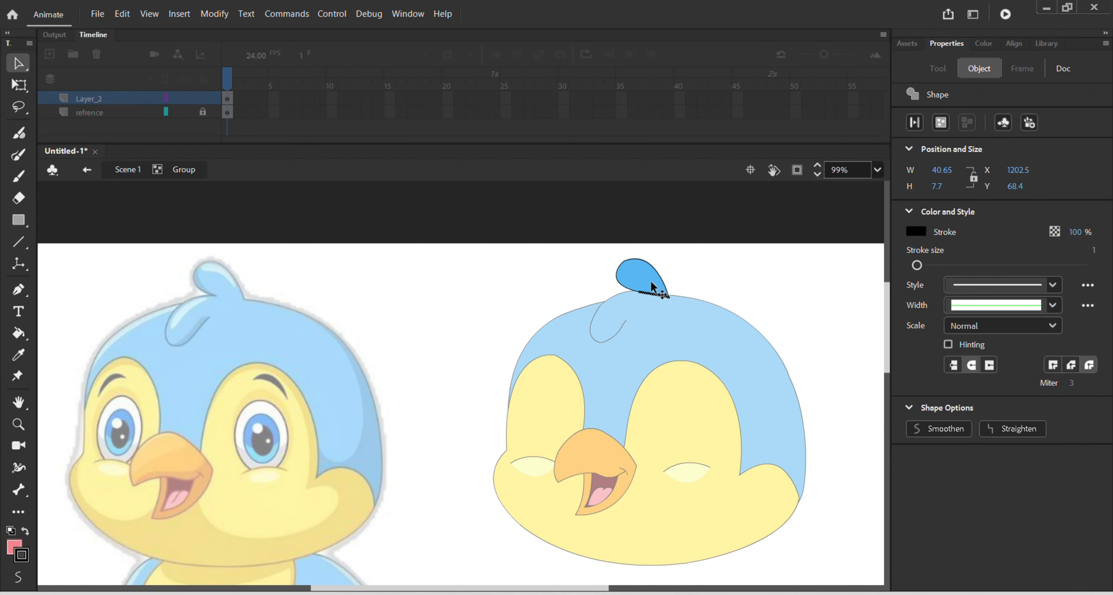
key("Delete")
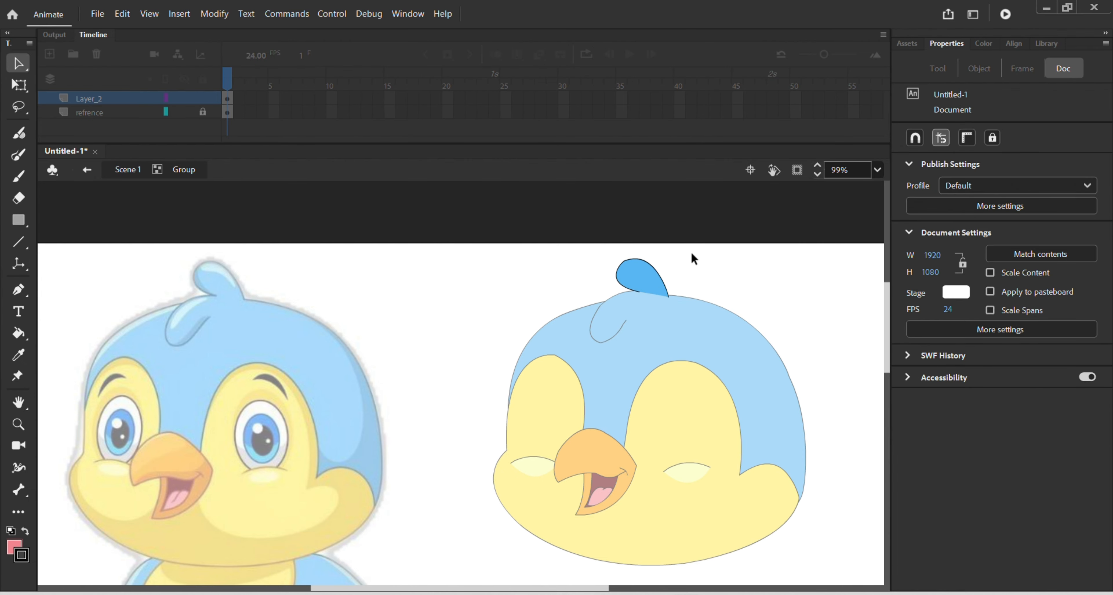
double_click(688, 262)
scroll(682, 315, "down", 2)
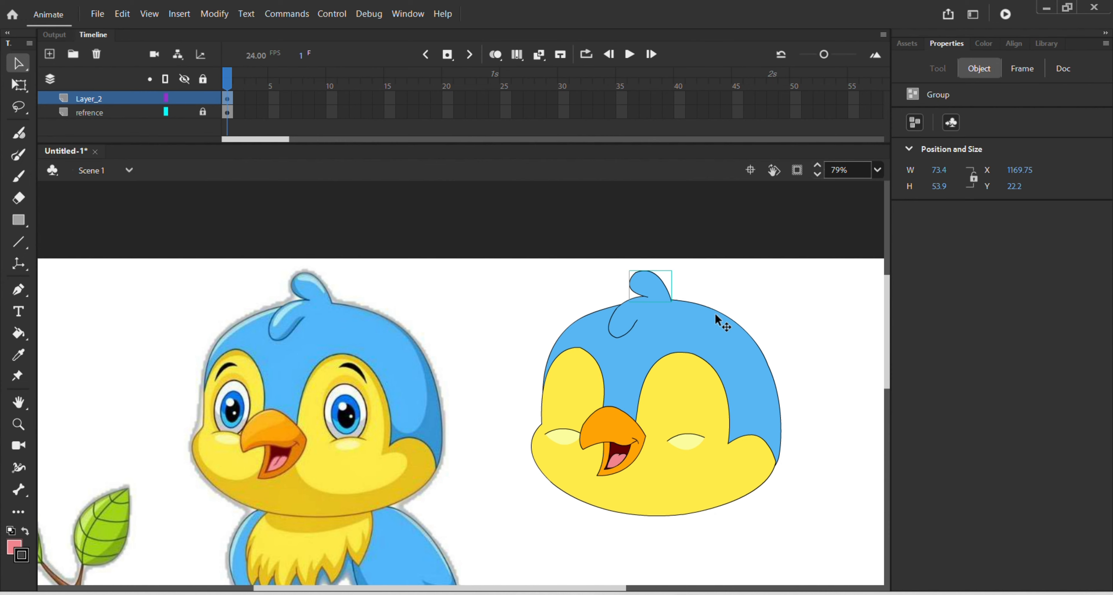
left_click(794, 348)
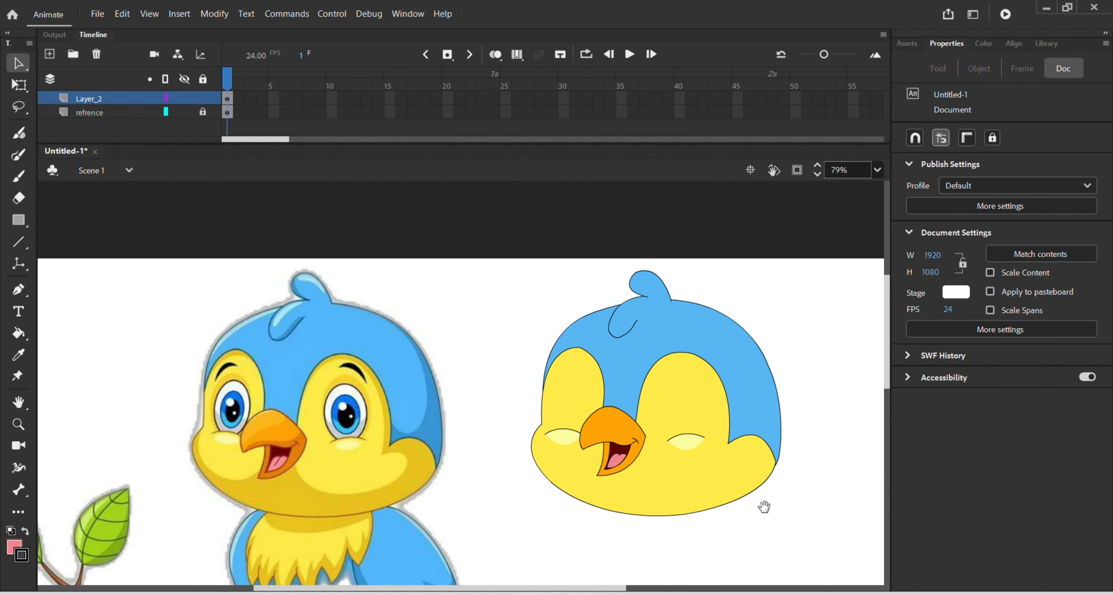
left_click_drag(762, 507, 743, 488)
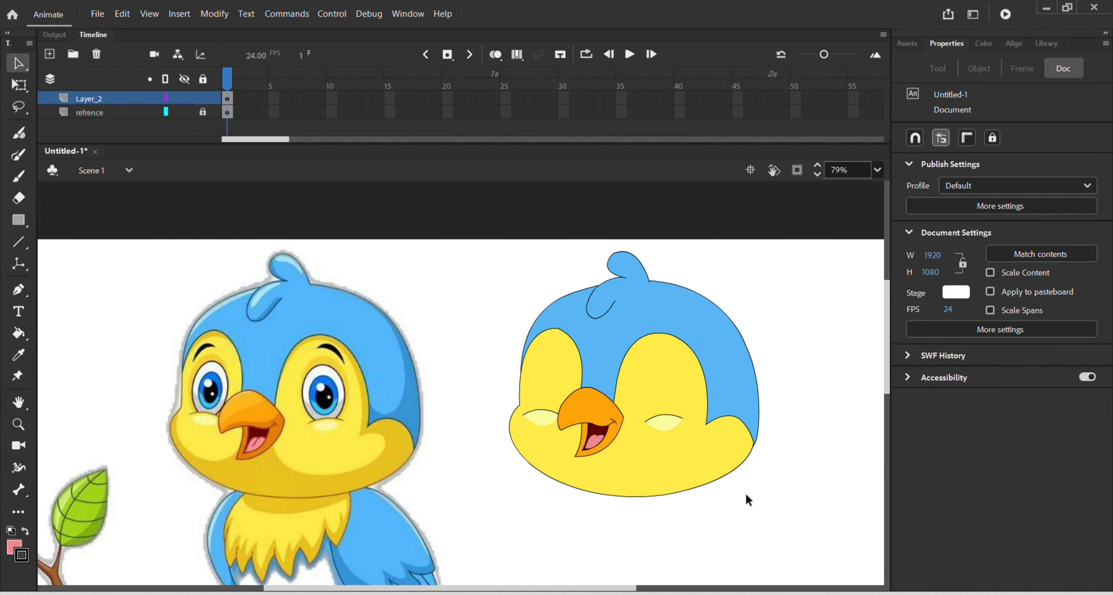
scroll(785, 527, "down", 10)
scroll(581, 380, "up", 7)
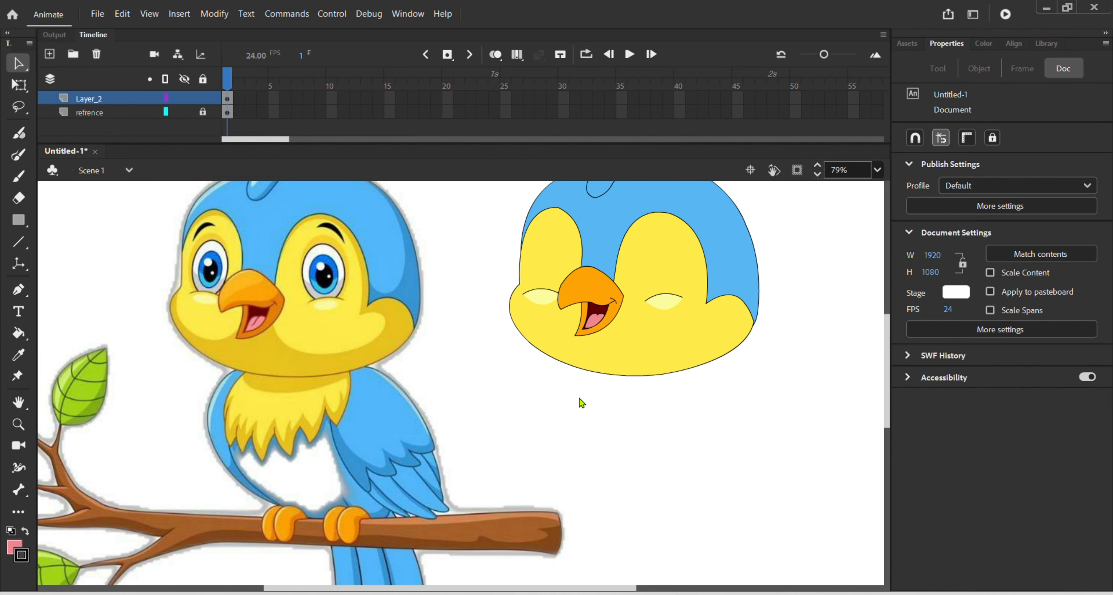
scroll(581, 403, "up", 3)
left_click_drag(650, 532, 639, 478)
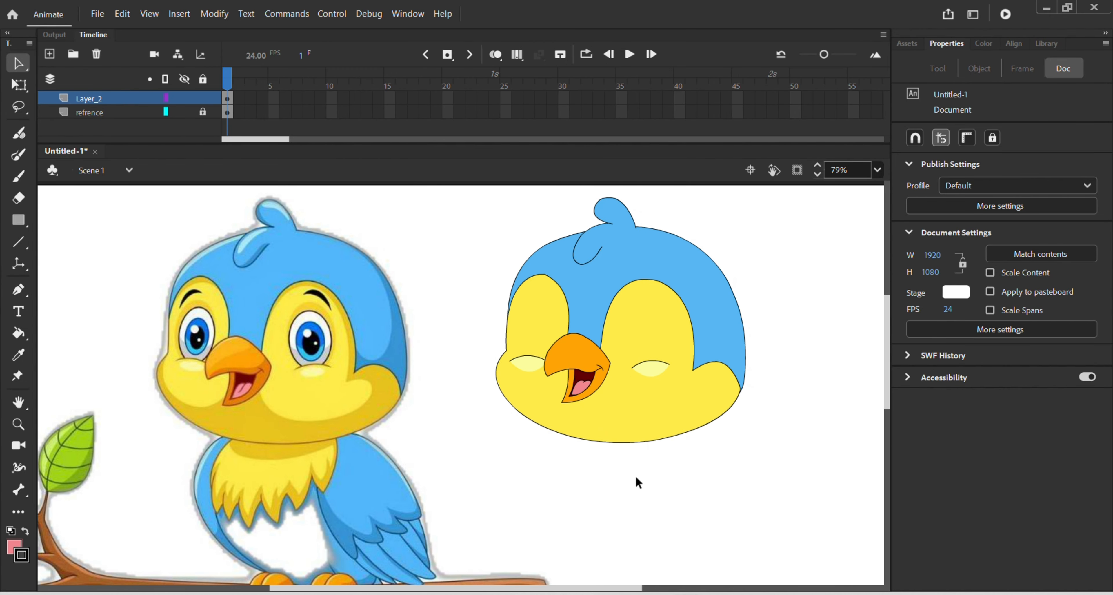